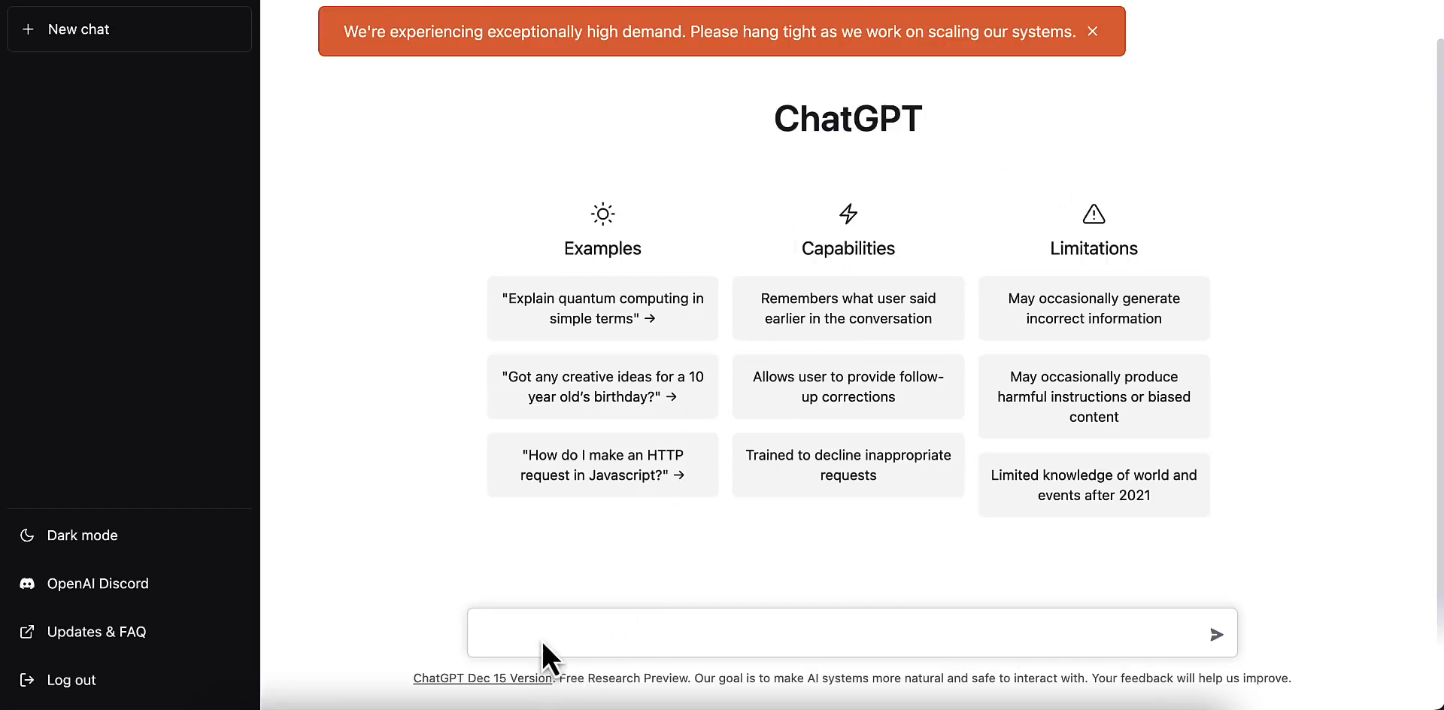
Step: Ask ChatGPT to "write a 30 second youtube shorts video script on what are soulmates"
left_click(653, 638)
type("write a 30 second youtube shorts video script on what are soulmates")
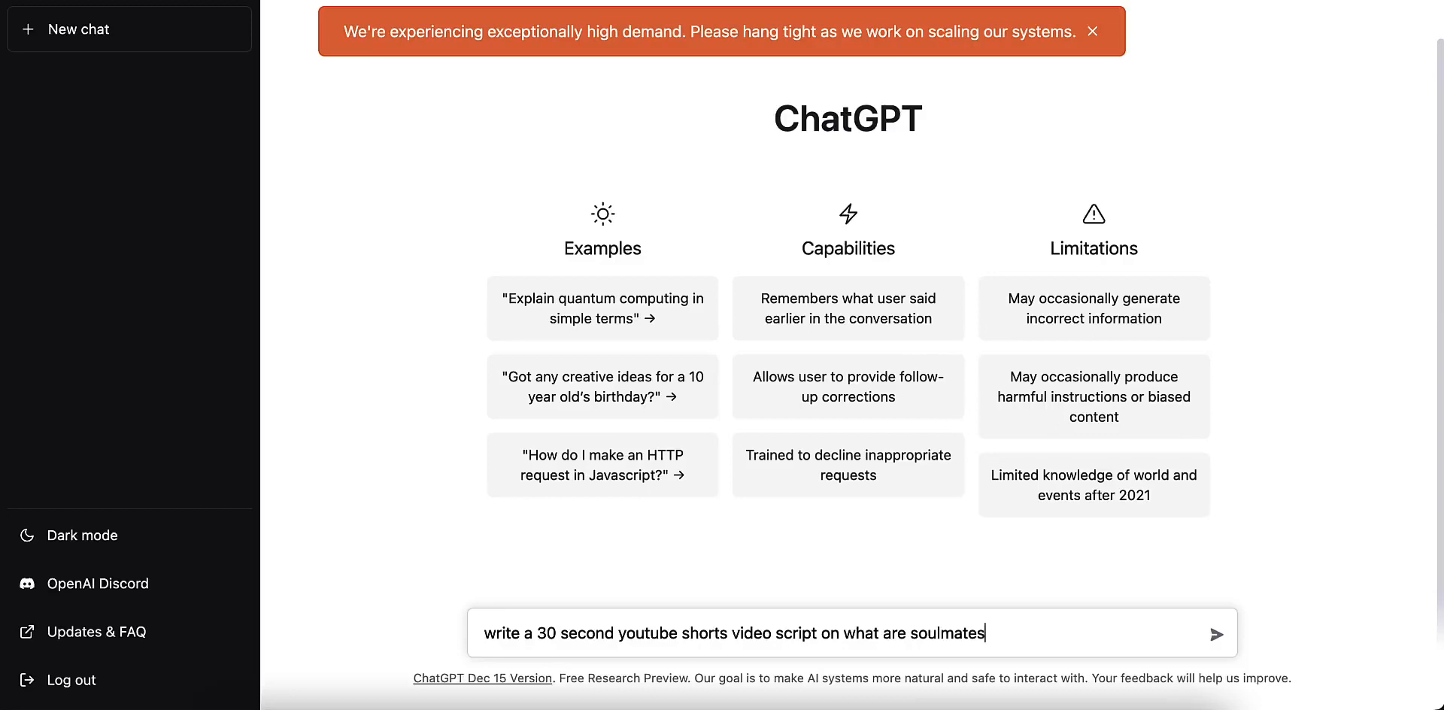
key("Return")
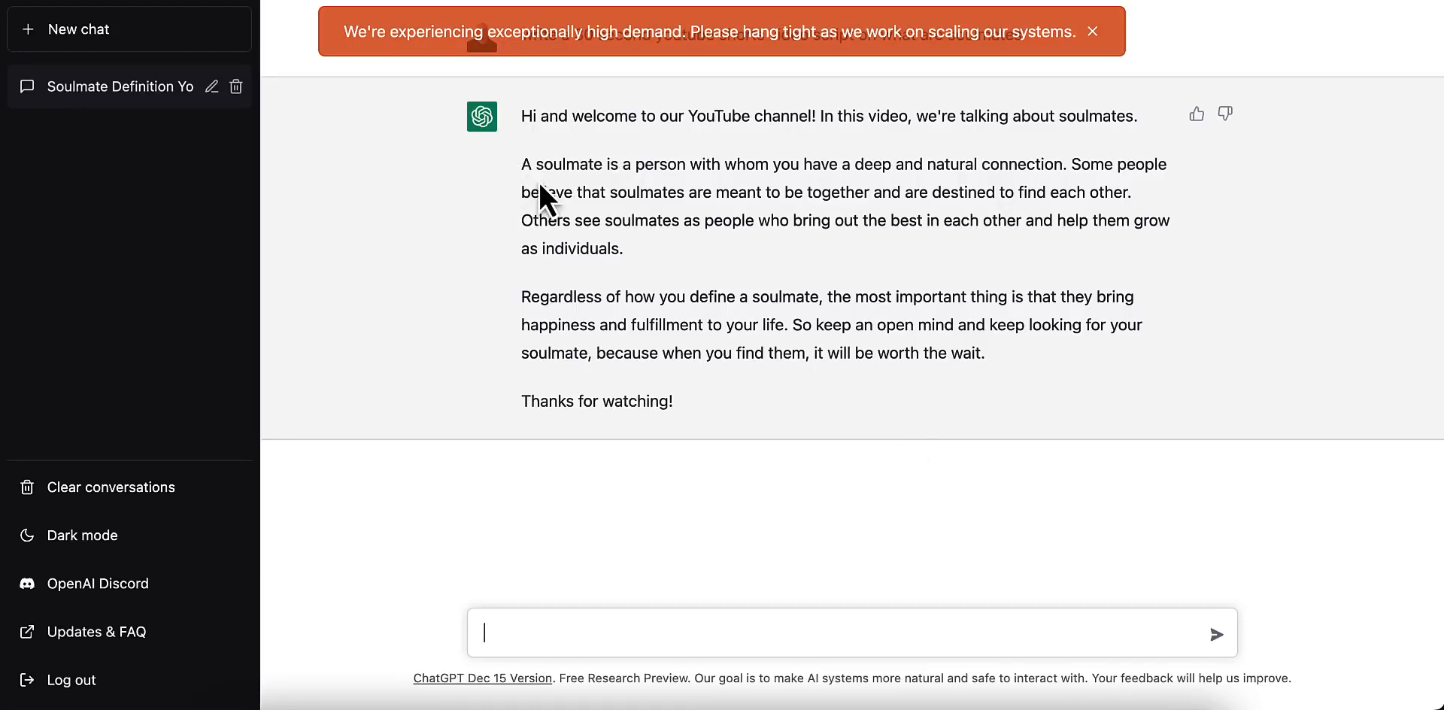
Step: Copy the script's two main paragraphs, without the greeting and the closing thanks, and switch to Pictory
left_click_drag(522, 164, 638, 192)
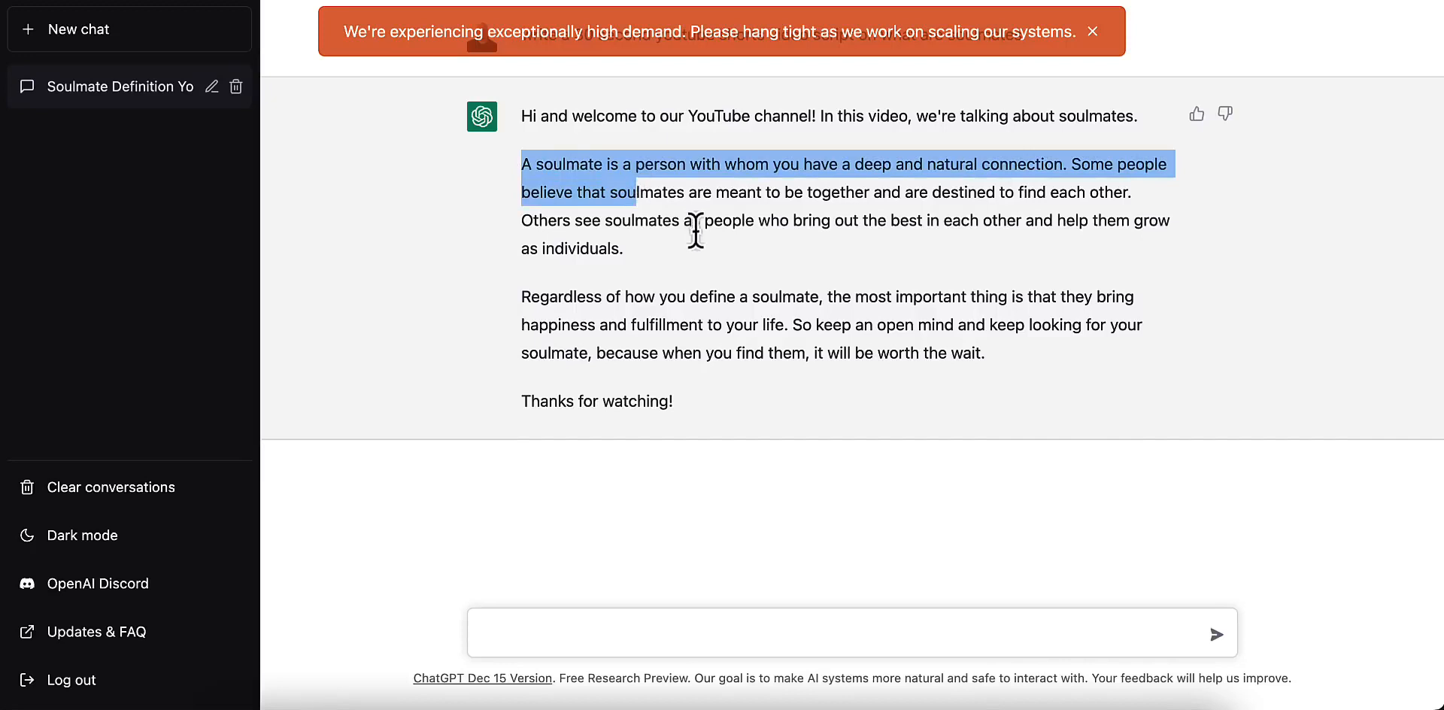
left_click(610, 206)
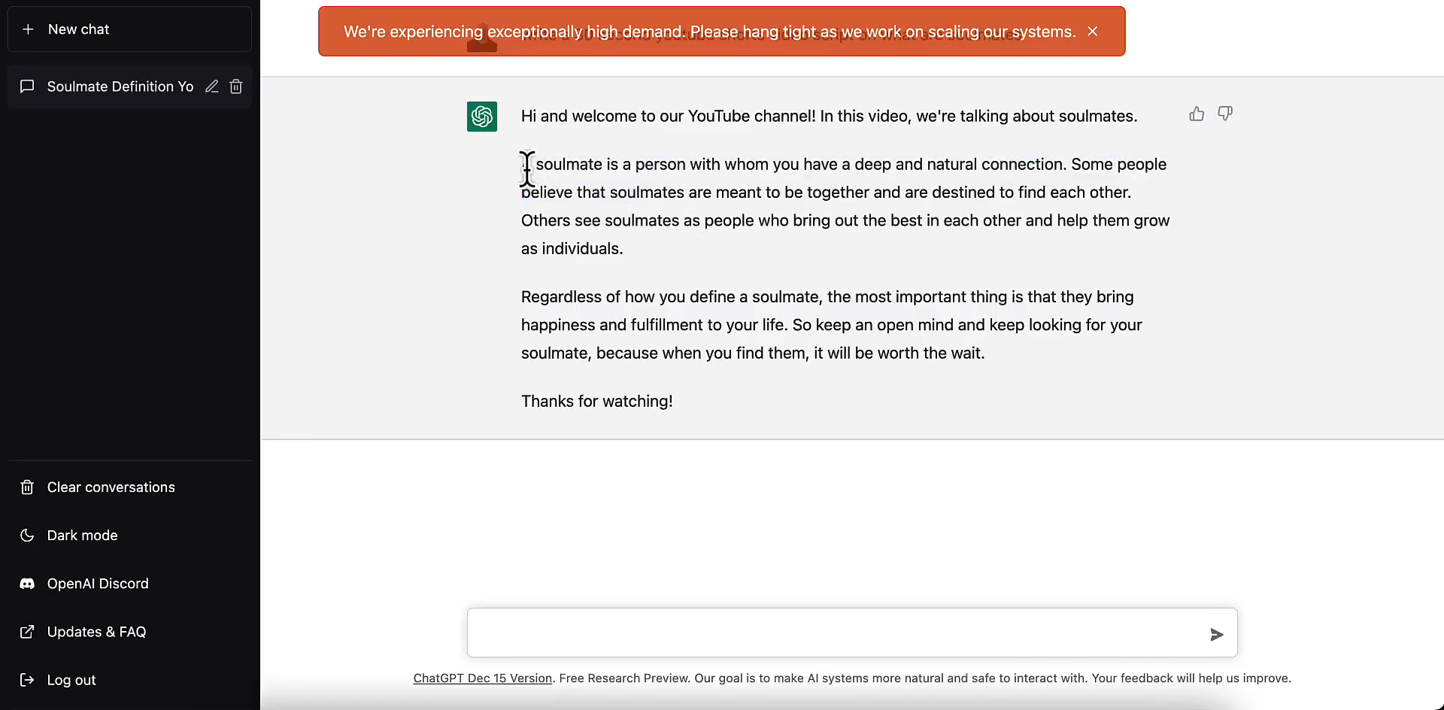
left_click_drag(524, 164, 1006, 348)
key("ctrl+c")
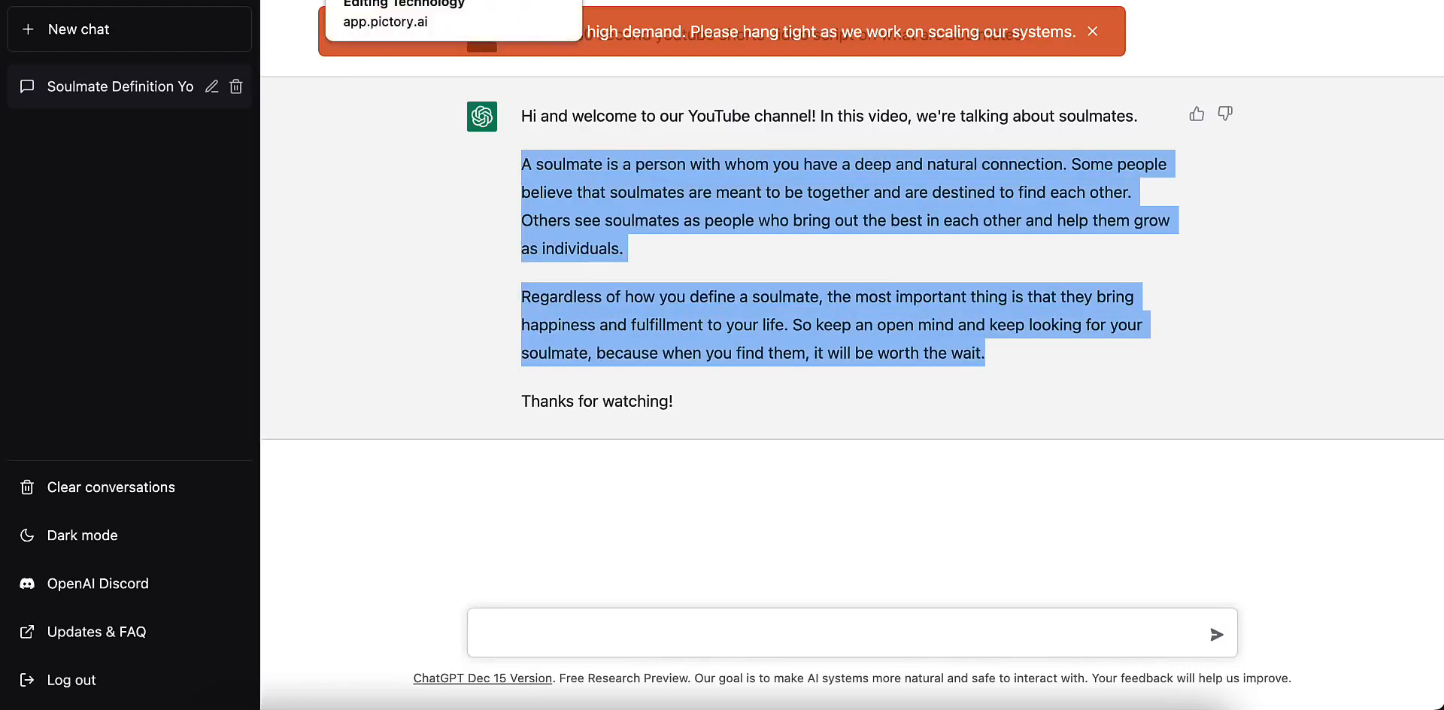
left_click(406, 0)
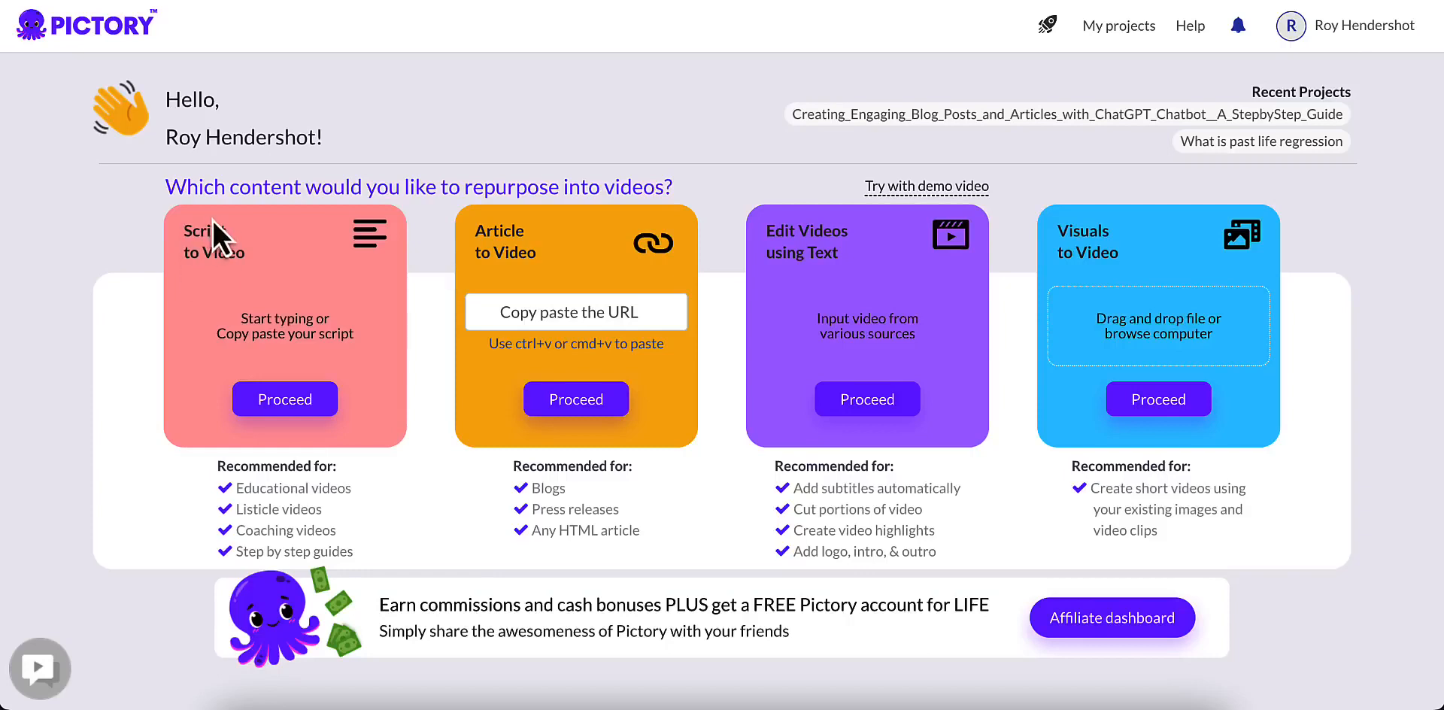
Step: Start a Script to Video project and paste the copied soulmate script into the script editor
left_click(293, 406)
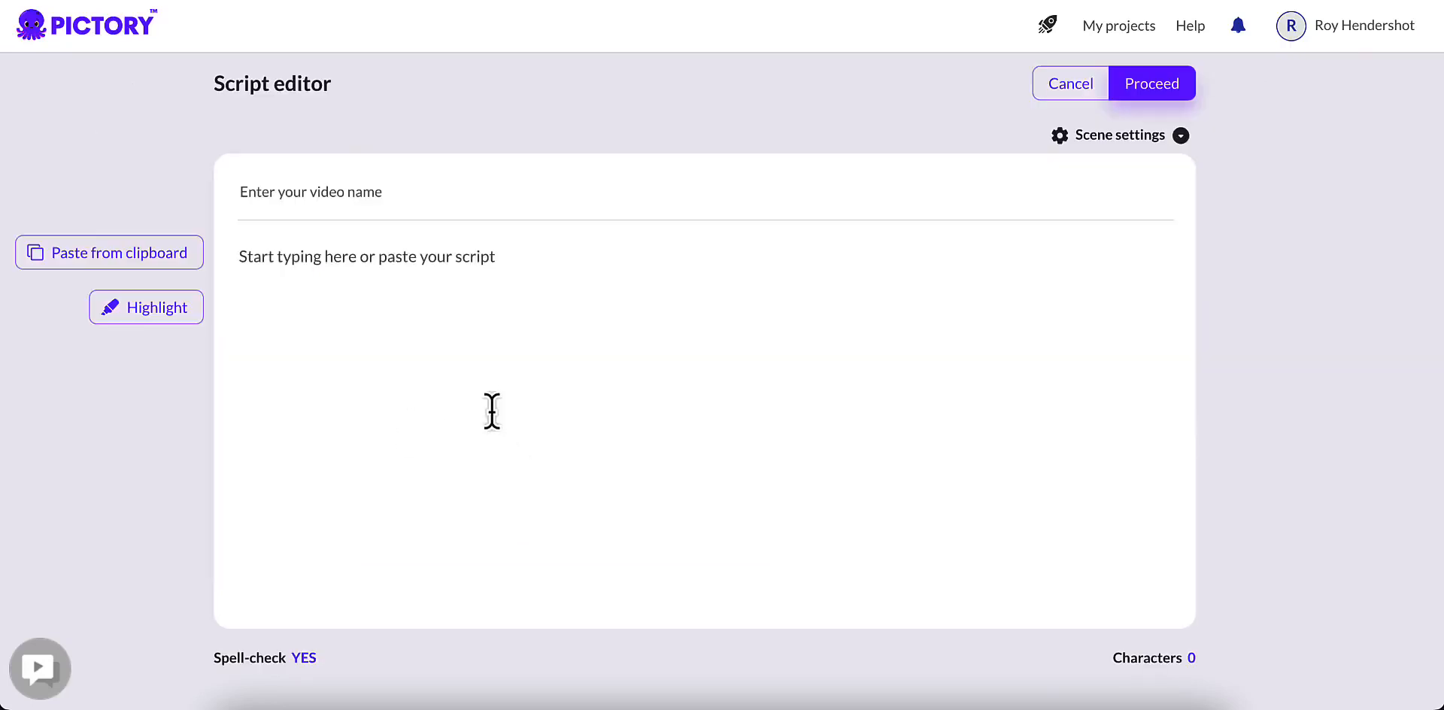
left_click(463, 267)
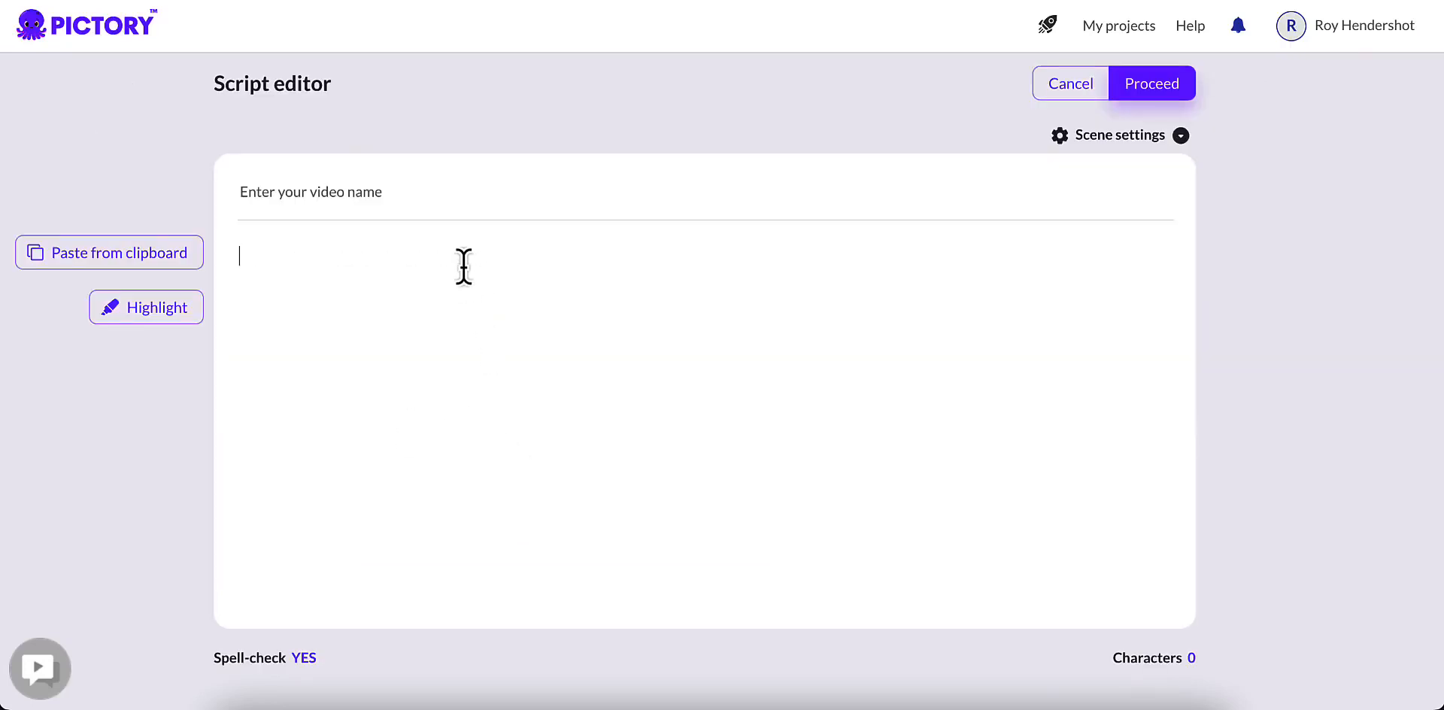
key("ctrl+v")
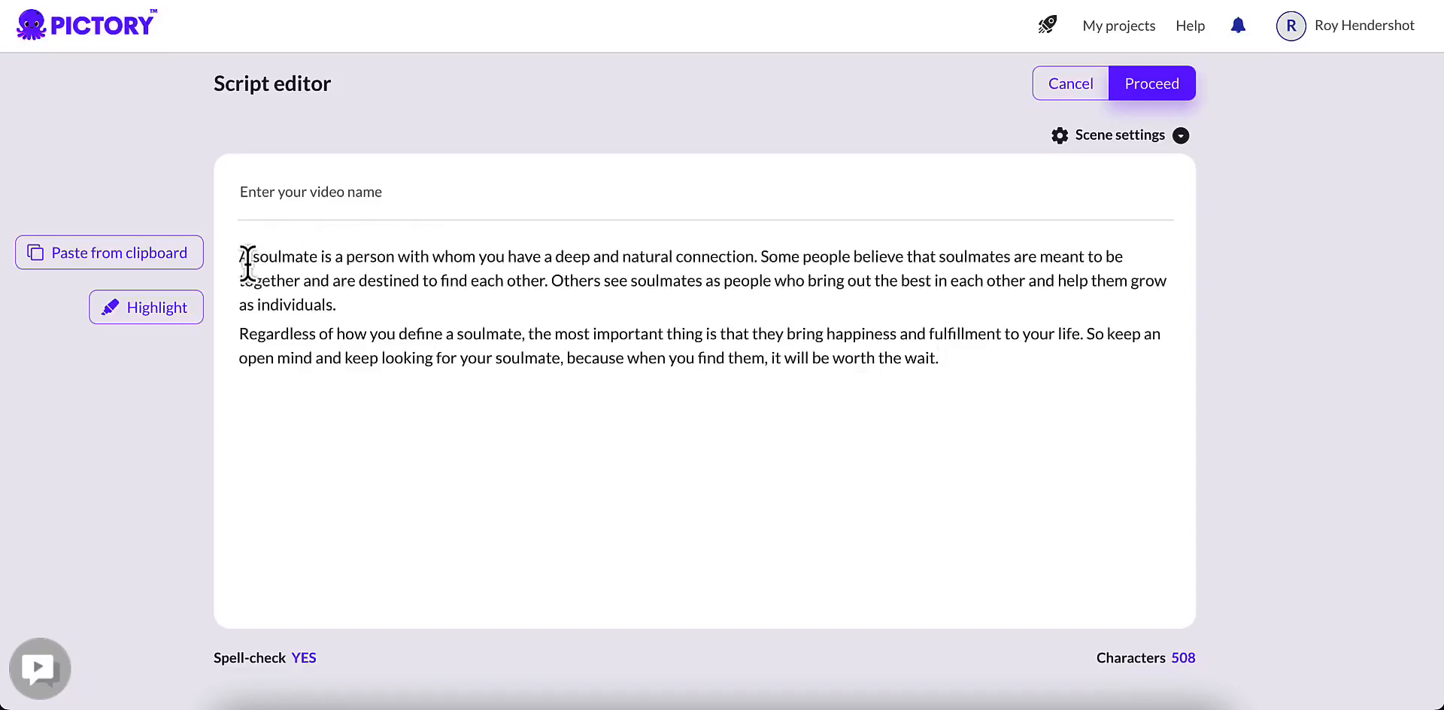
Step: Add the opening line "What is a soulmate?" above the first paragraph of the script
key("Return")
key("Up")
type("Wh")
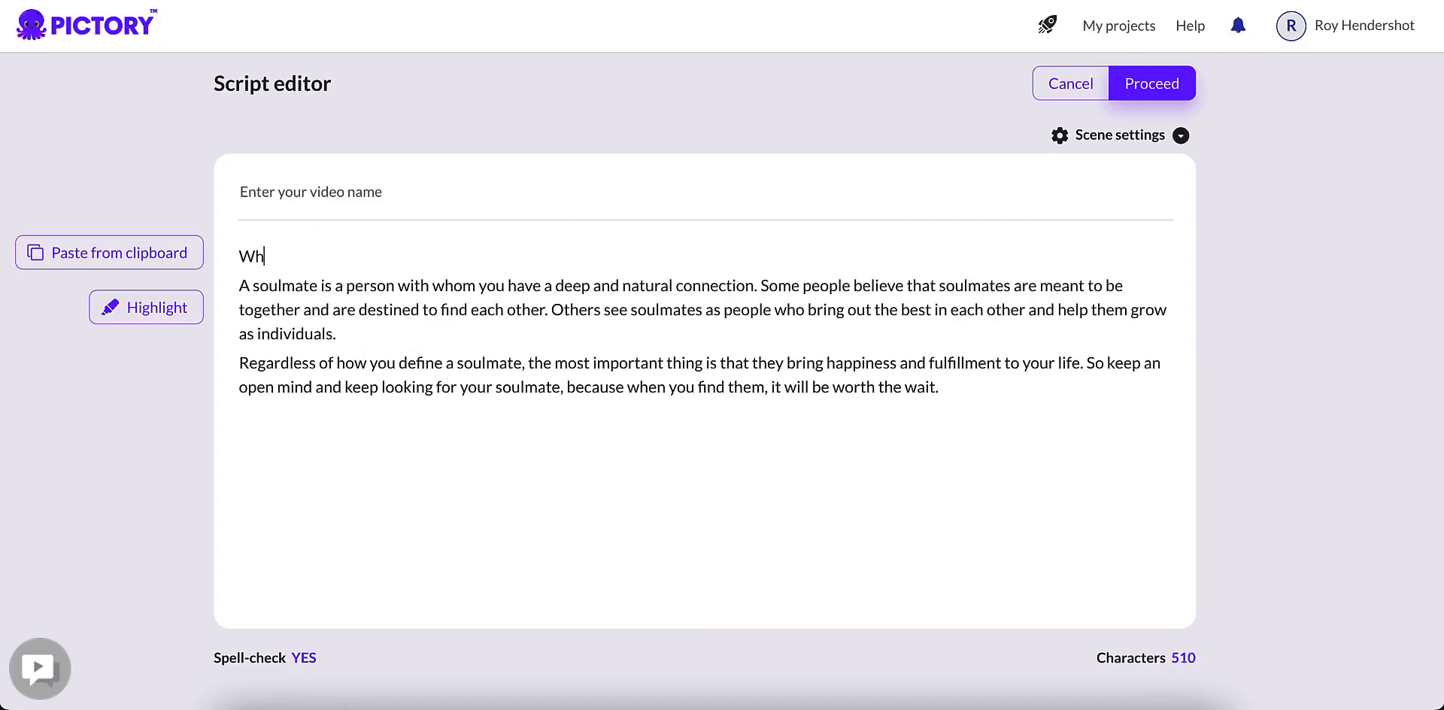
type("at is a soulmate")
type("?")
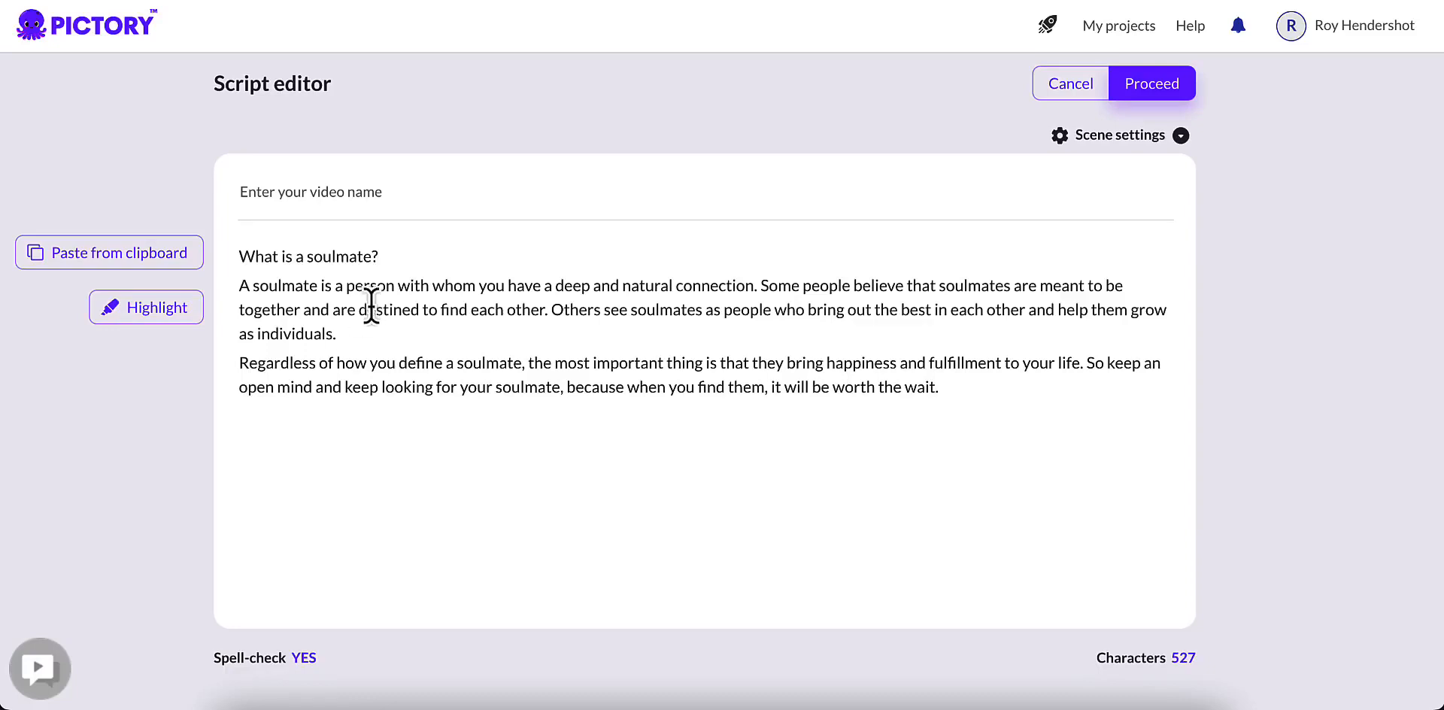
Step: Name the video "What are soulmates?" and reword the script's opening line to the same question
left_click(404, 198)
type("What are soulmates?")
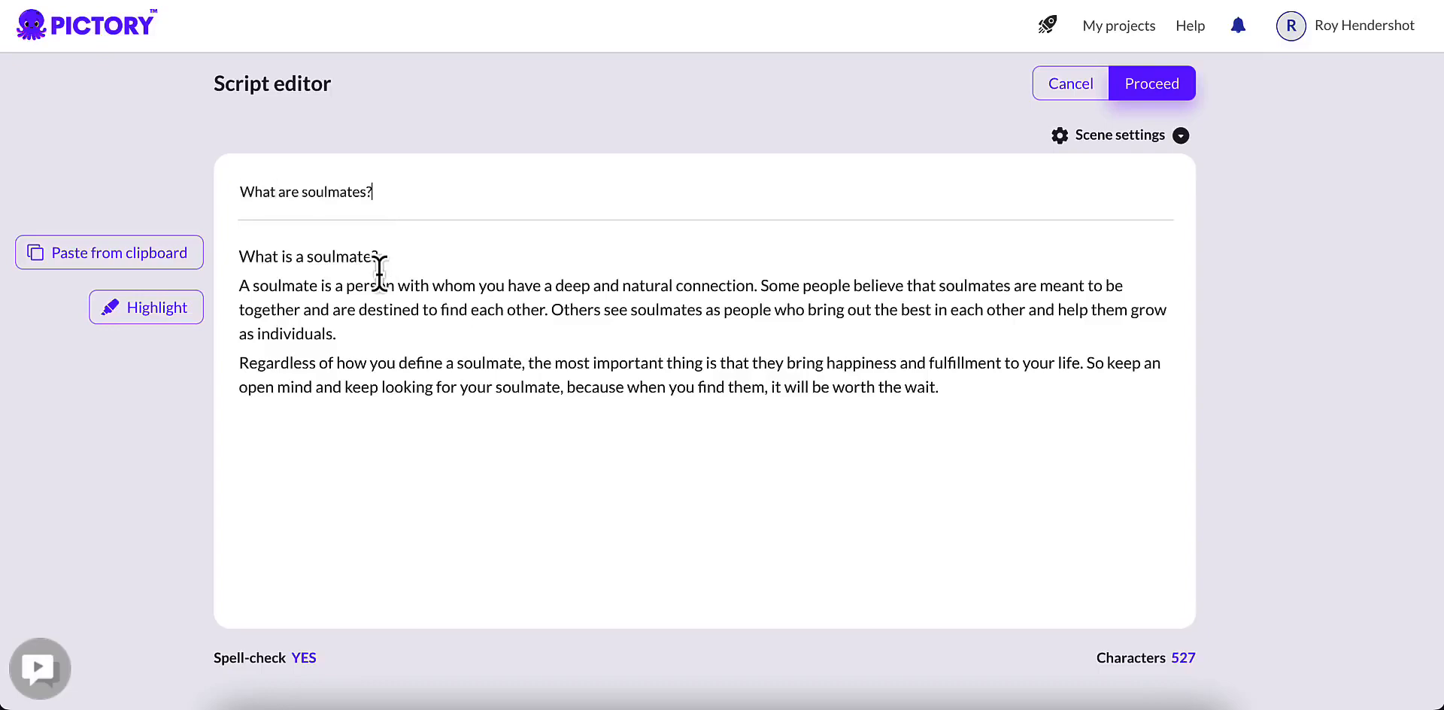
left_click_drag(377, 256, 281, 260)
type("are soulmates?")
Step: Split the script so each sentence starts a new line, with an extra break after "Regardless of how you define a soulmate,"
left_click(759, 286)
key("BackSpace")
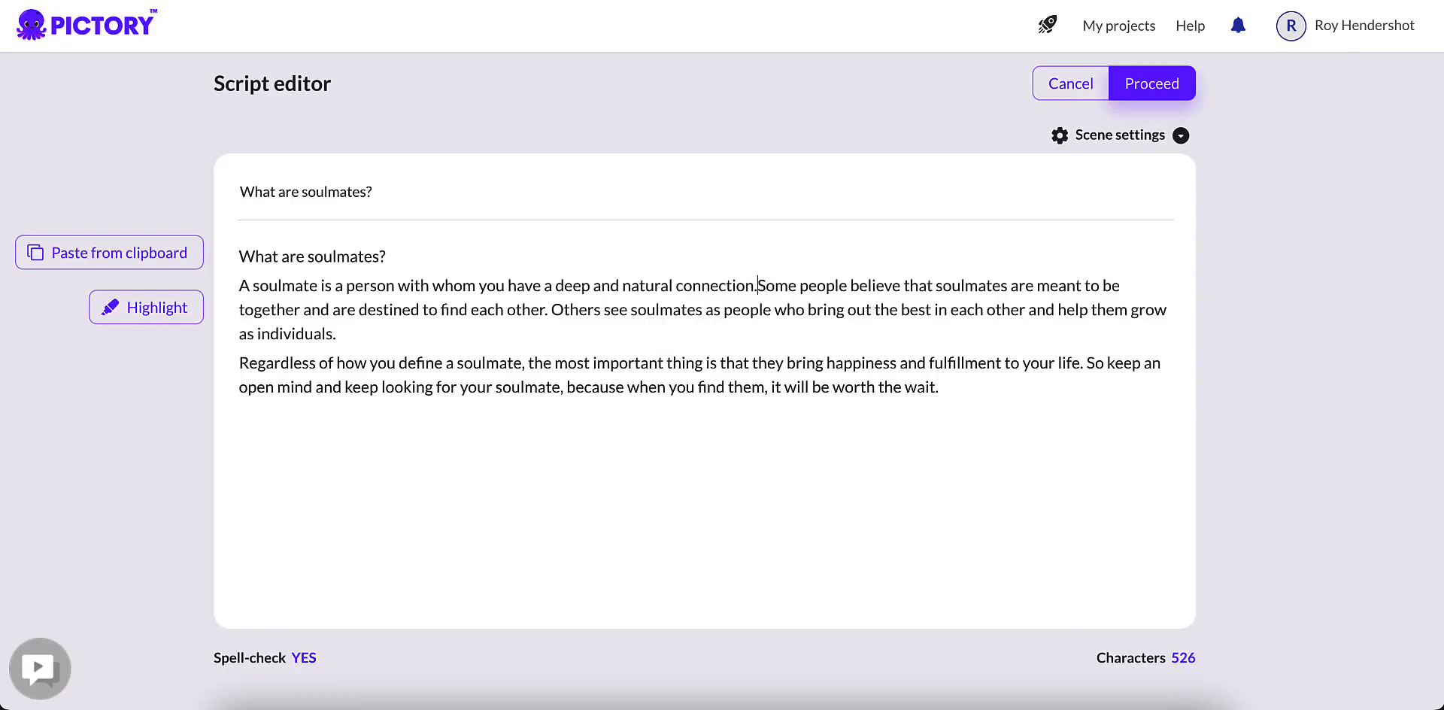
key("Return")
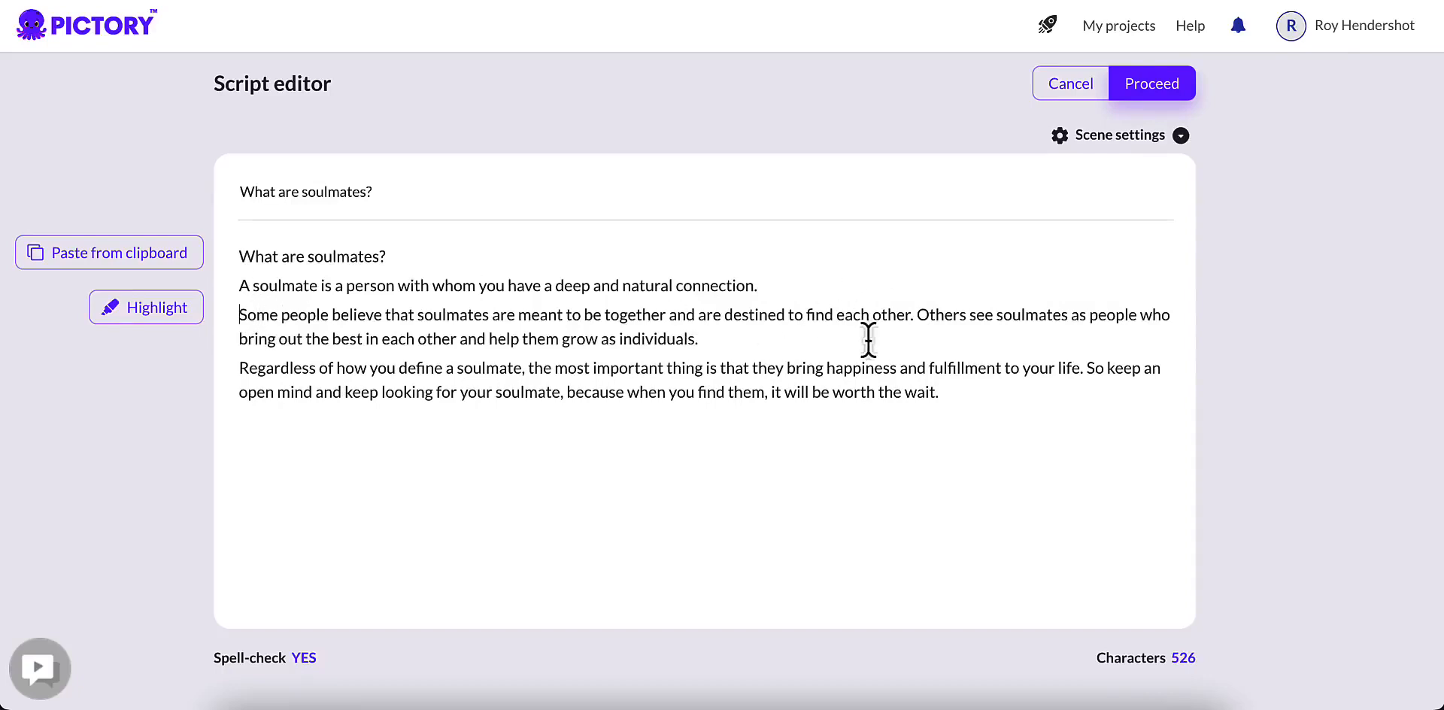
left_click_drag(919, 314, 947, 409)
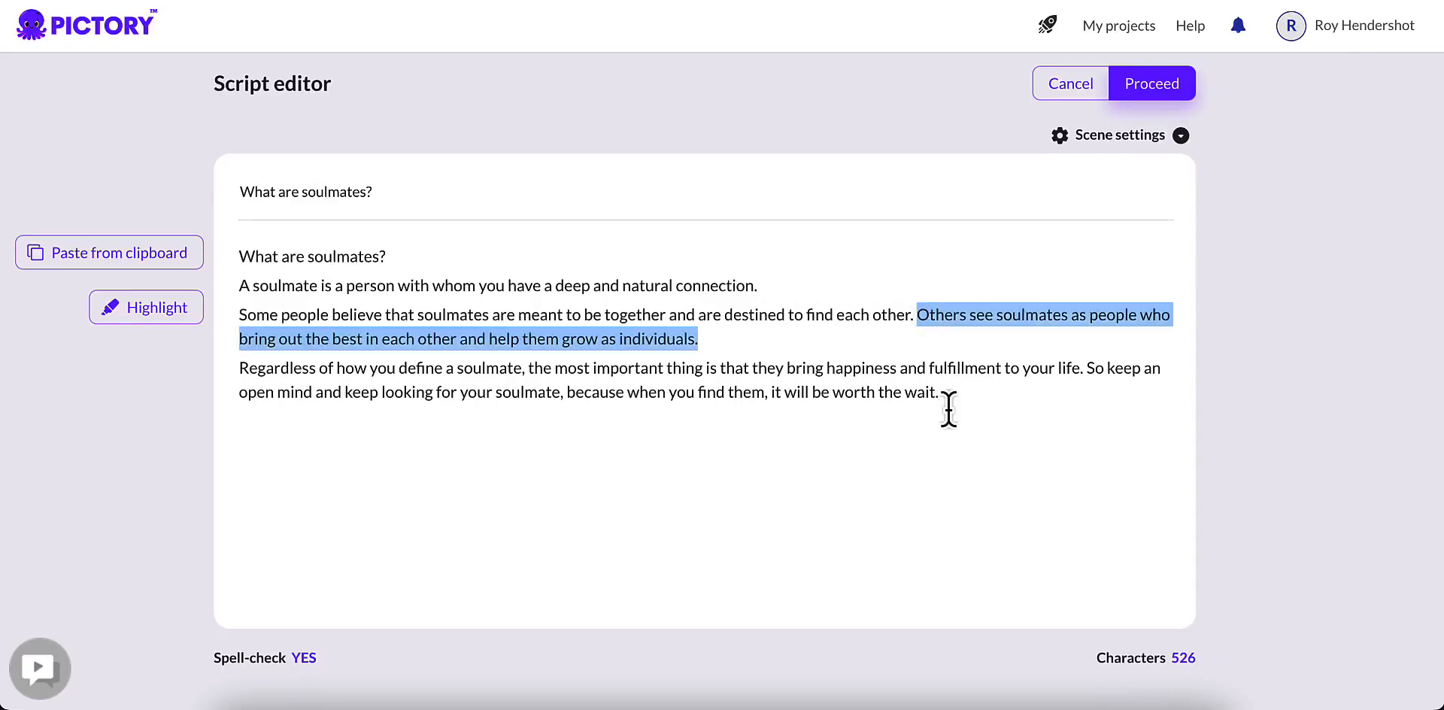
left_click(986, 368)
left_click(917, 314)
key("BackSpace")
key("Return")
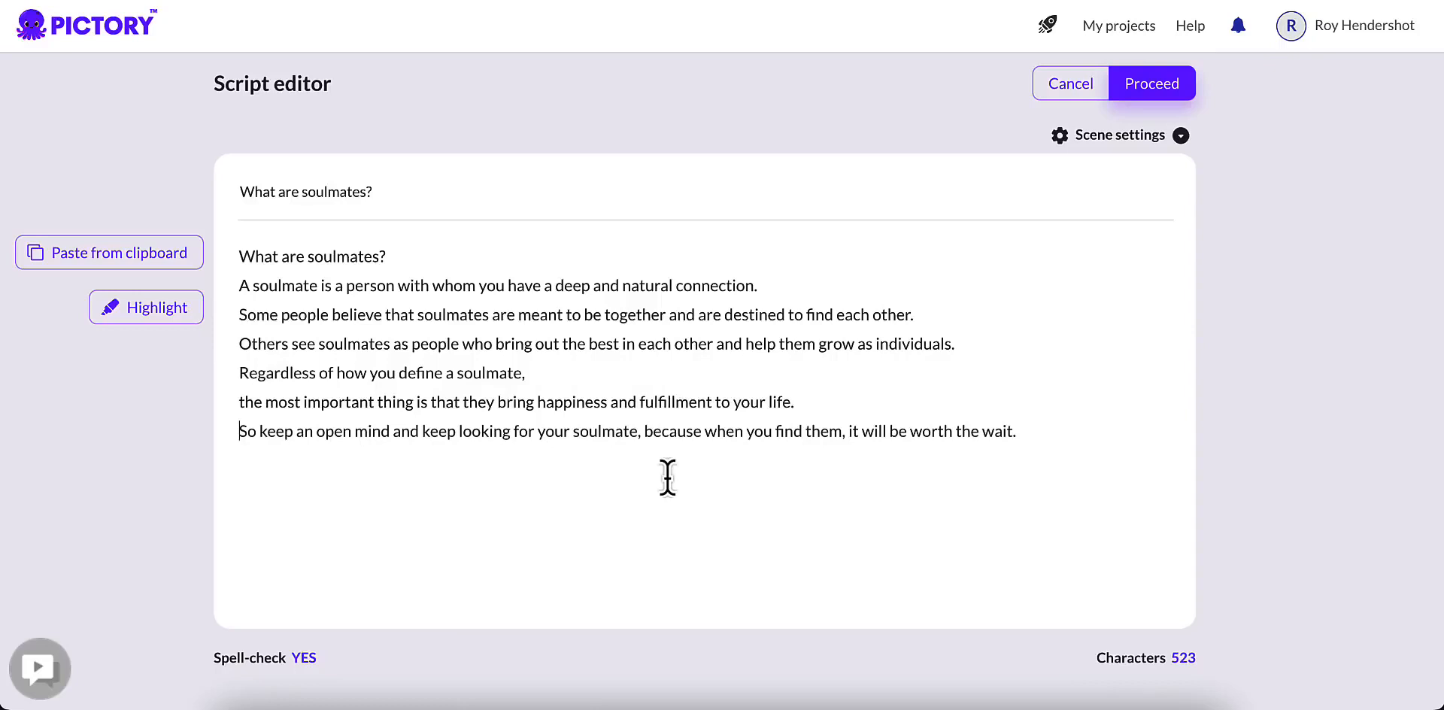
Step: Turn off automatic keyword highlighting in the scene settings and proceed to the template selection
left_click(1086, 139)
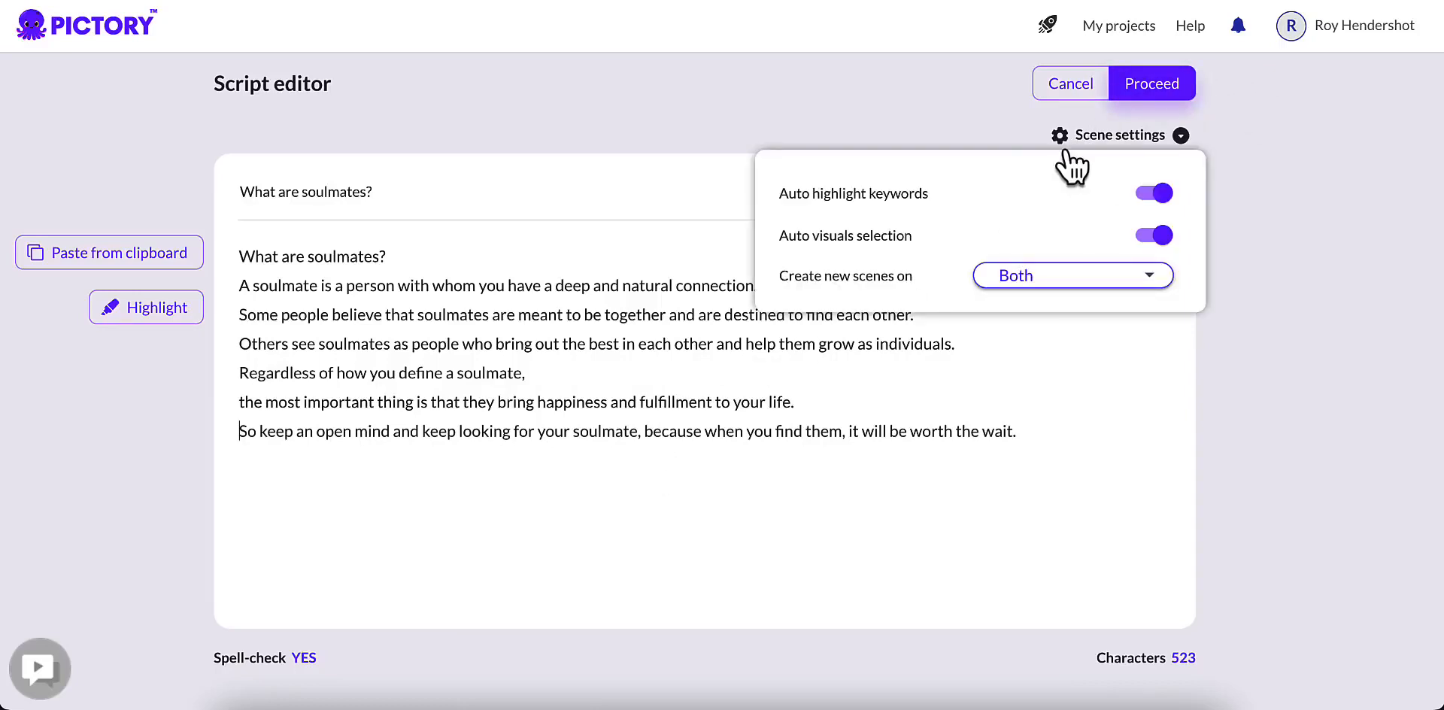
left_click(1146, 200)
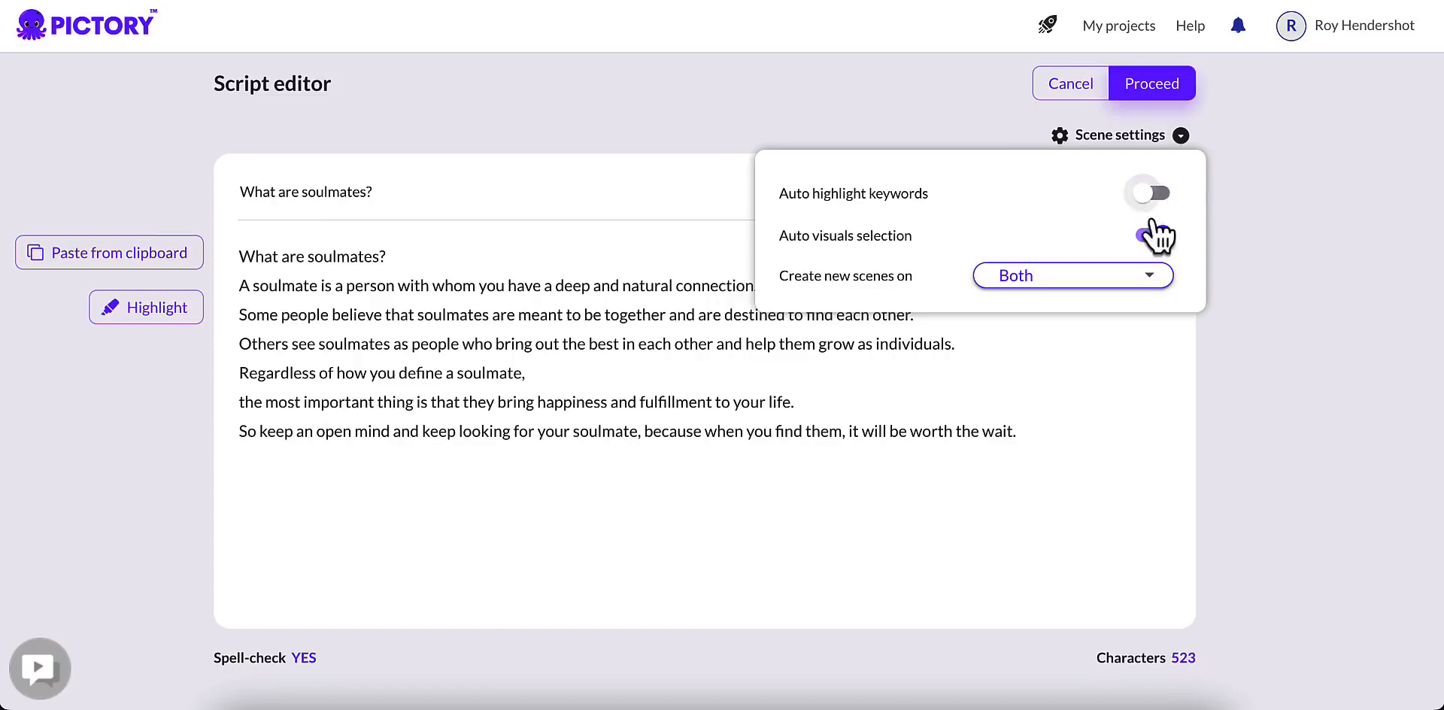
mouse_move(1180, 141)
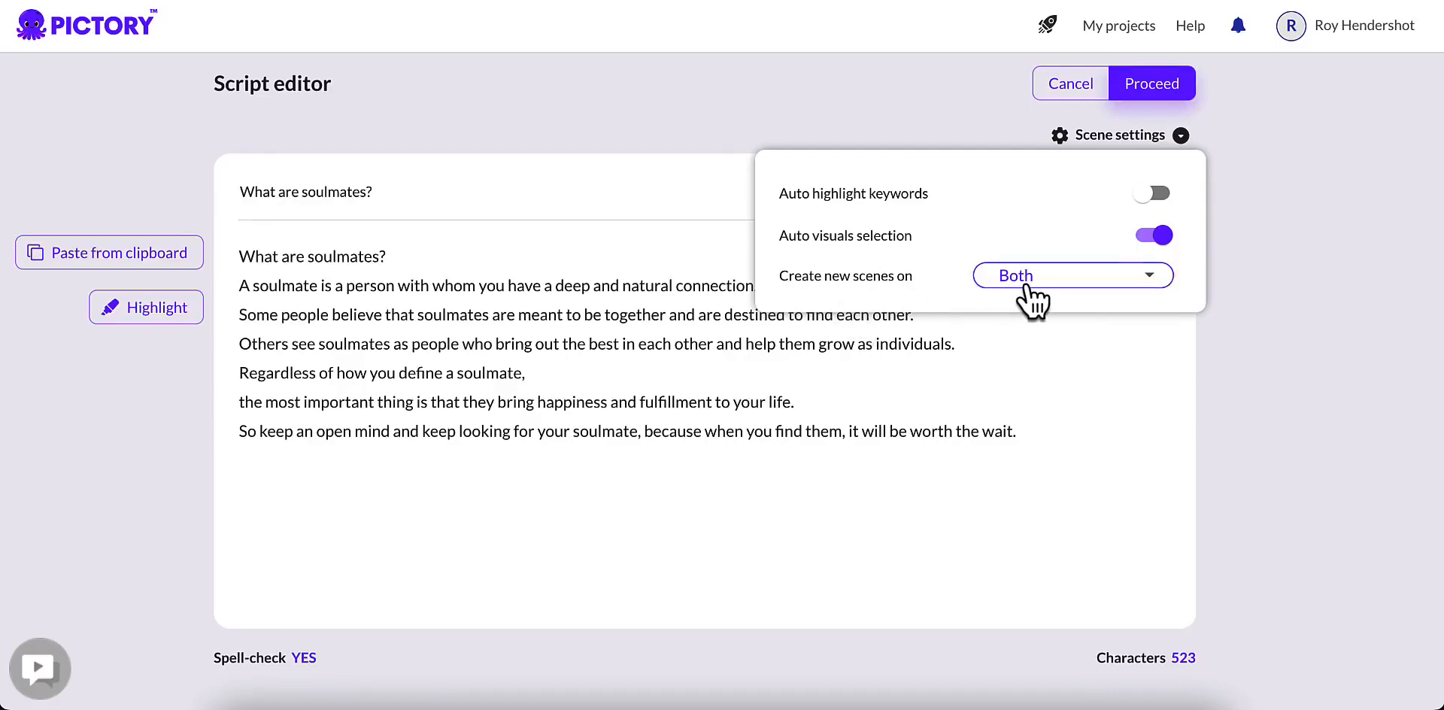
left_click(1074, 286)
left_click(1075, 284)
left_click(1149, 92)
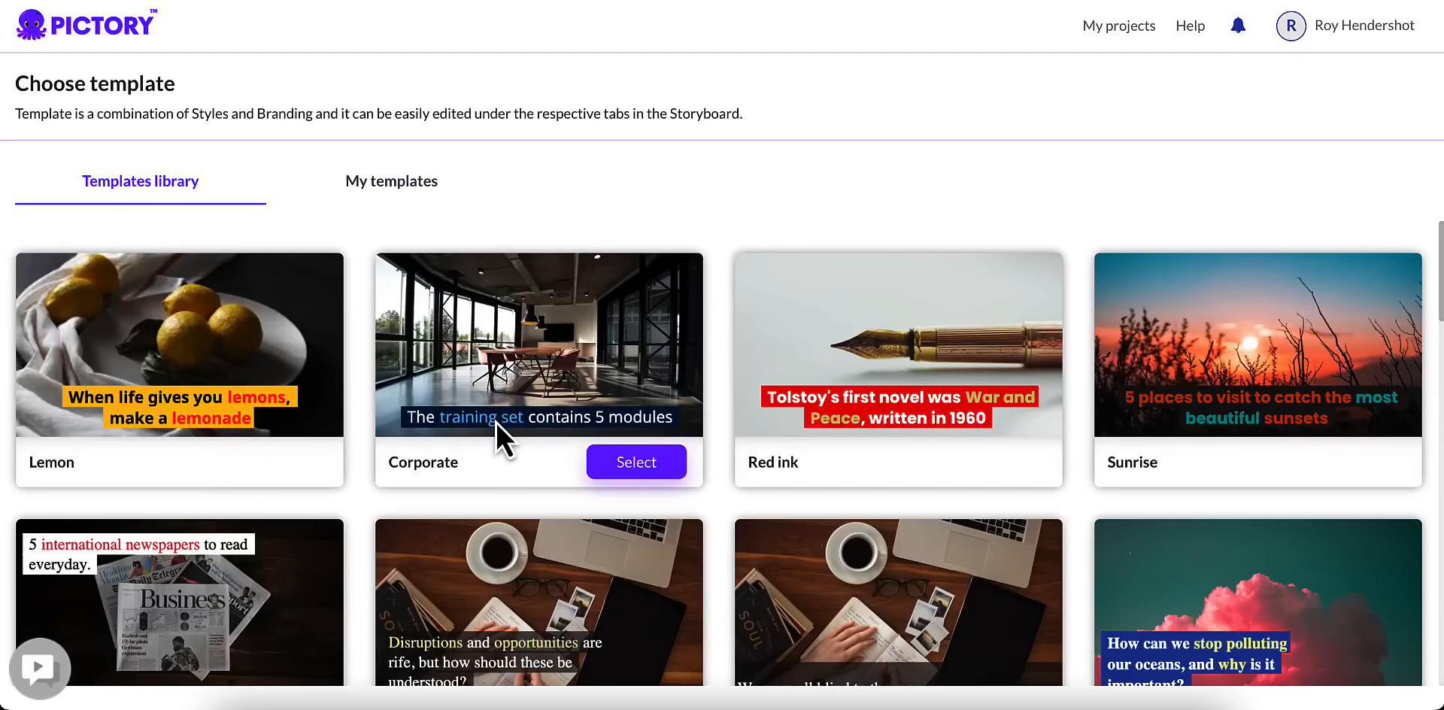
Step: Browse the template library and continue with the Corporate template in the 9:16 aspect ratio
scroll(196, 400, "down", 2)
scroll(156, 324, "down", 2)
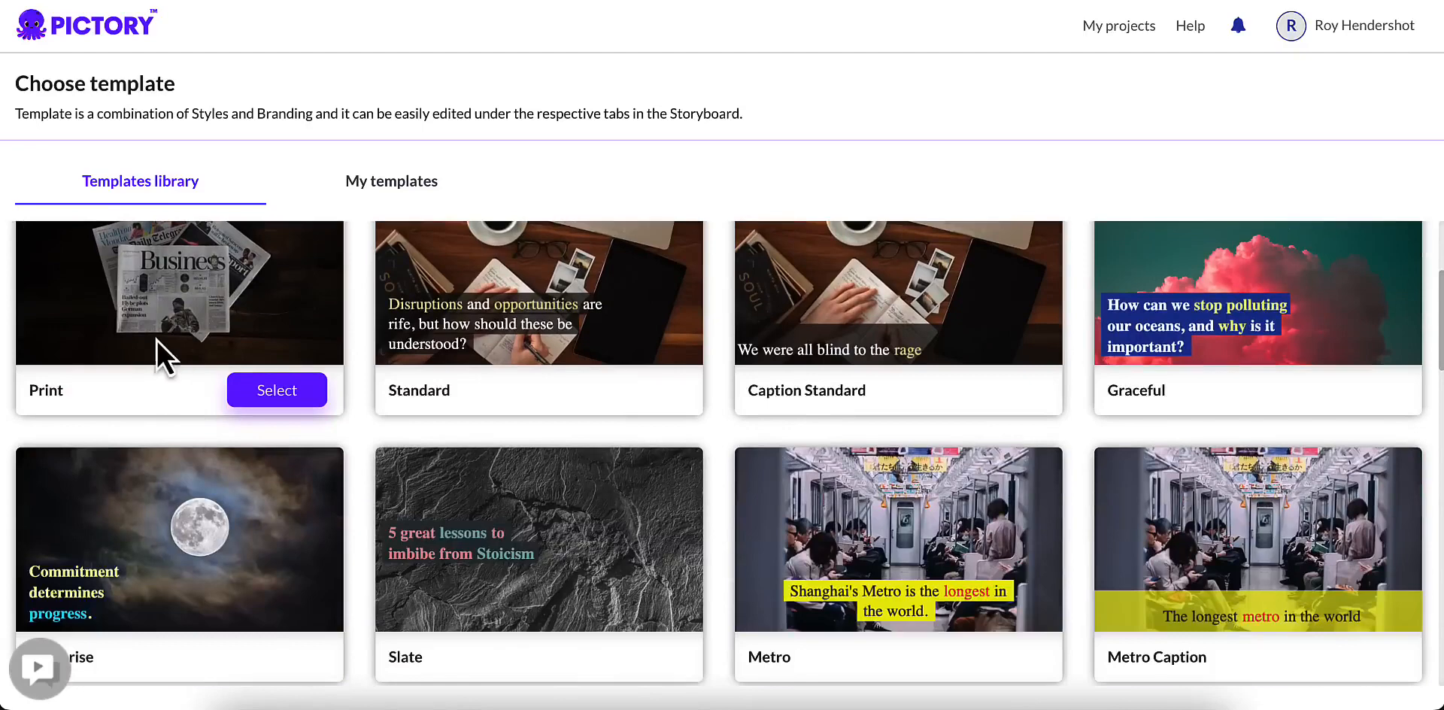
scroll(134, 401, "up", 2)
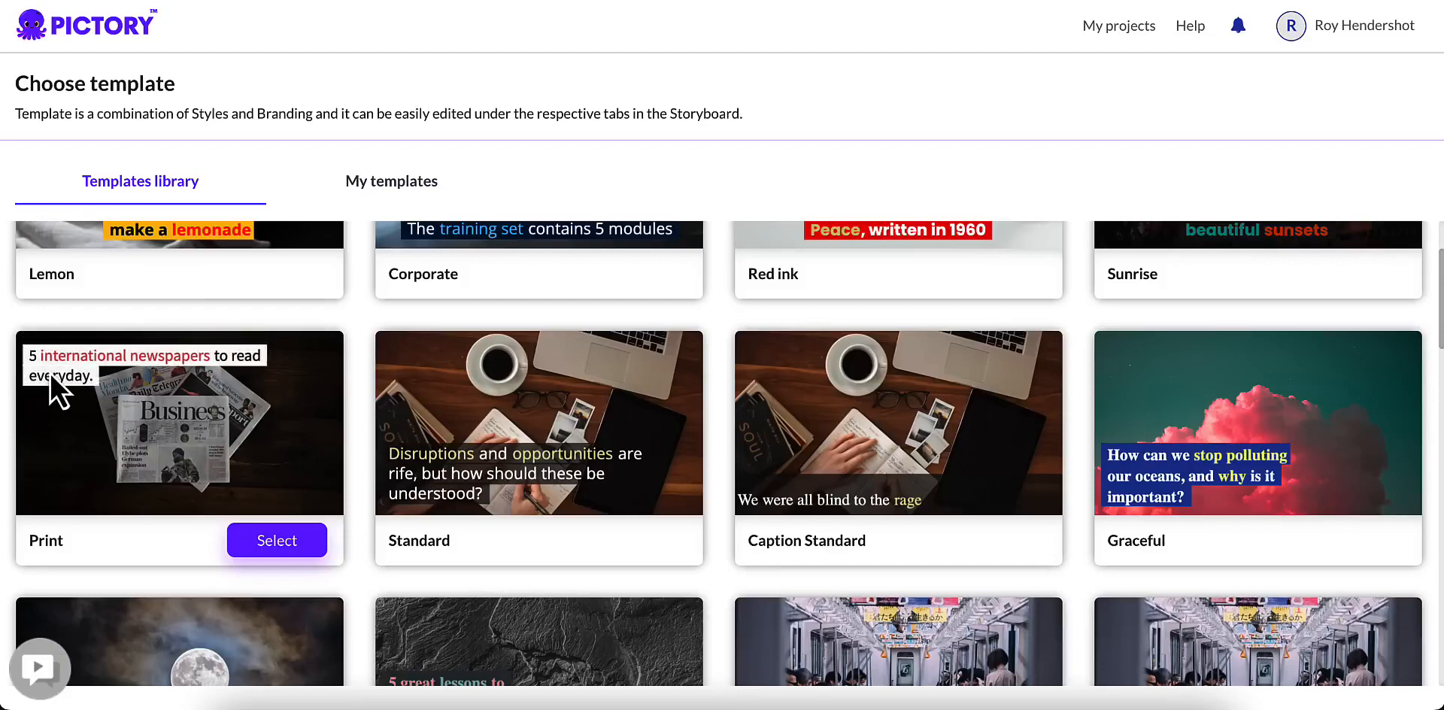
scroll(1103, 517, "down", 3)
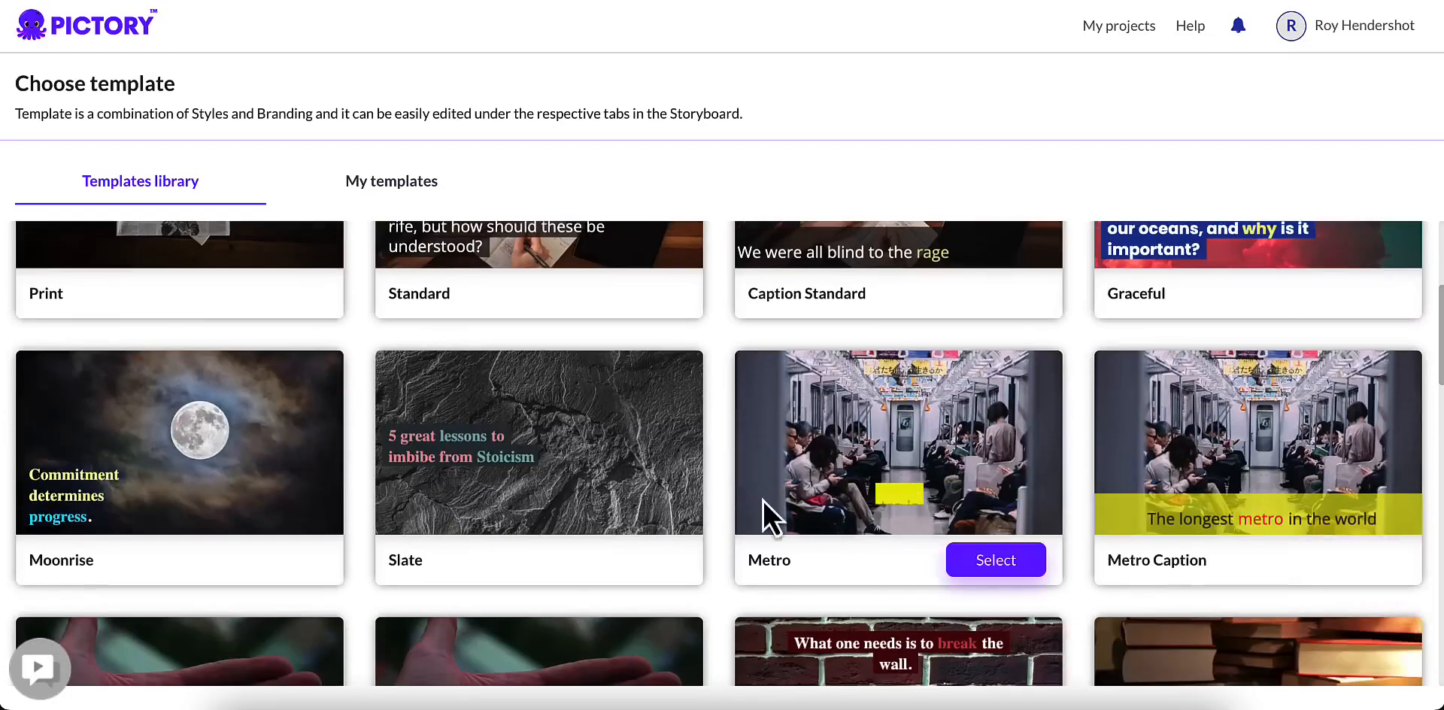
scroll(310, 463, "up", 4)
scroll(310, 463, "up", 1)
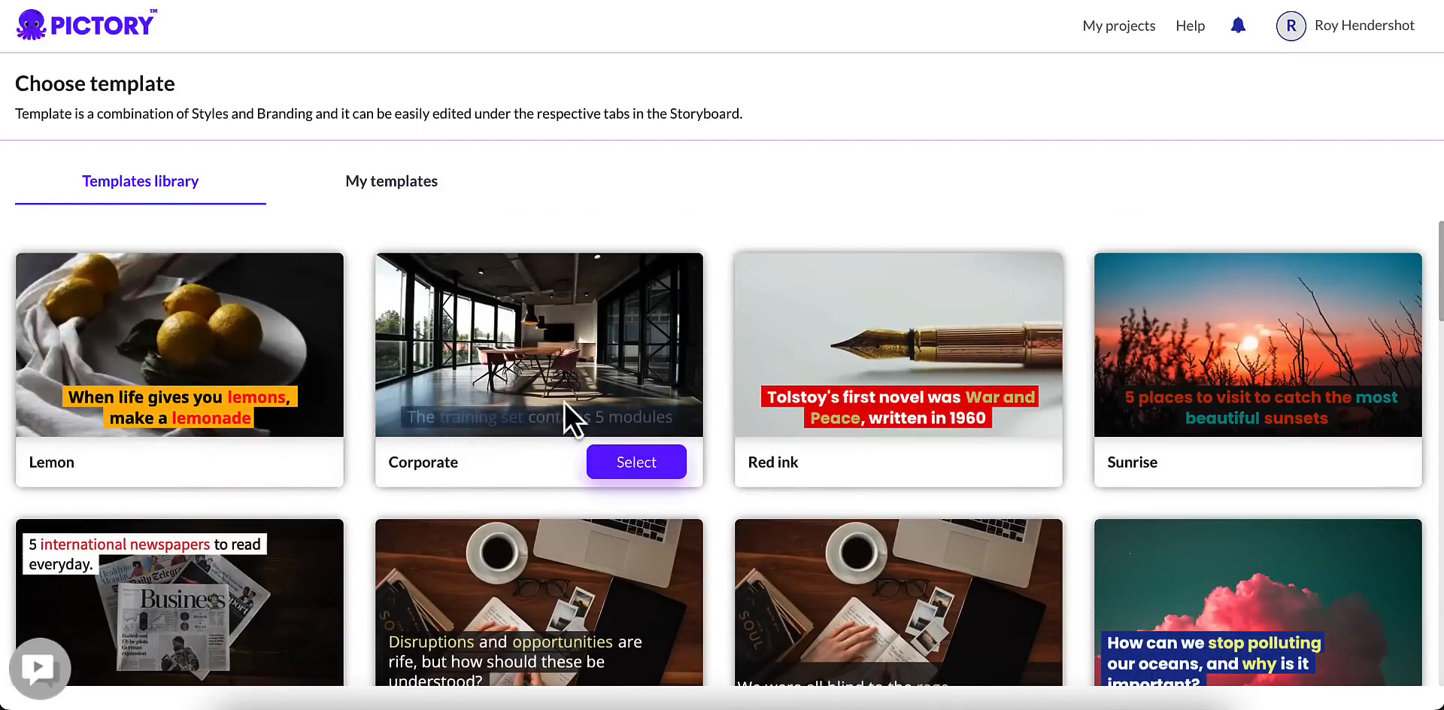
left_click(636, 466)
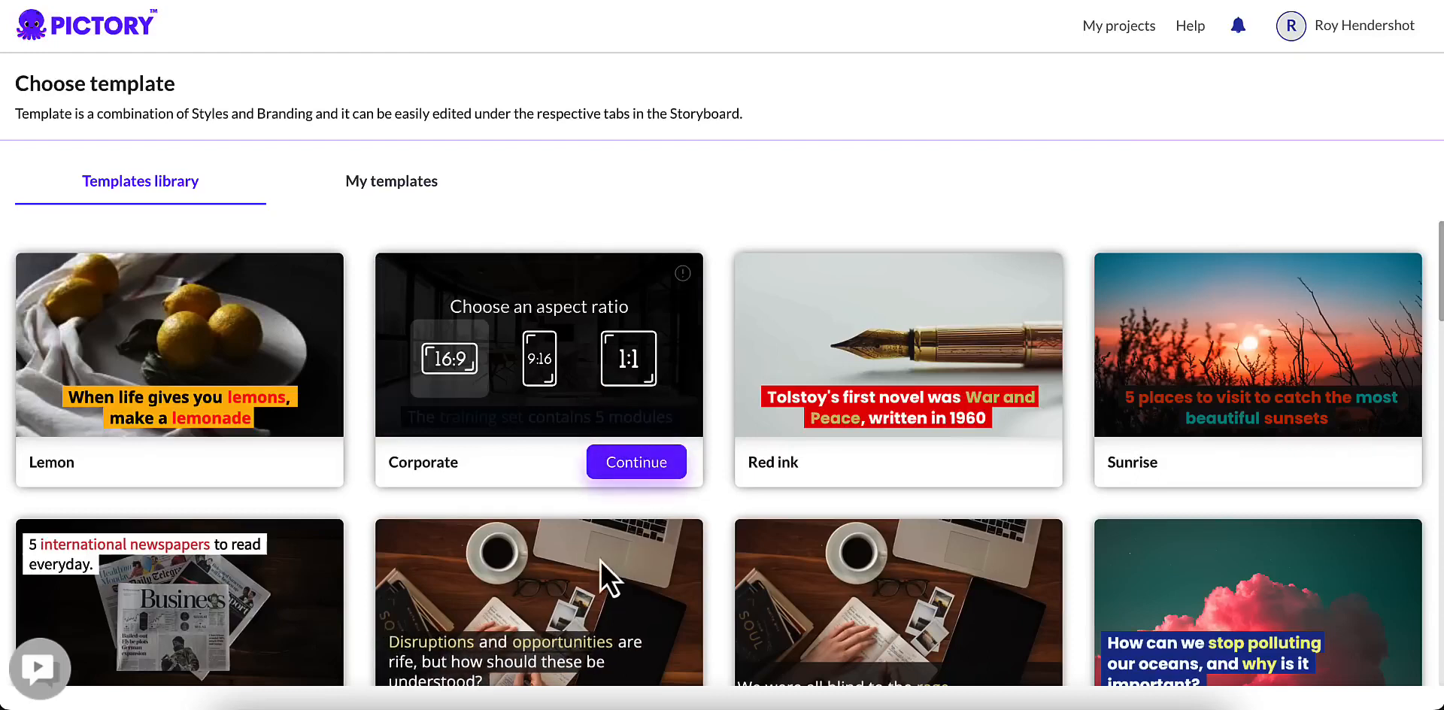
left_click(540, 376)
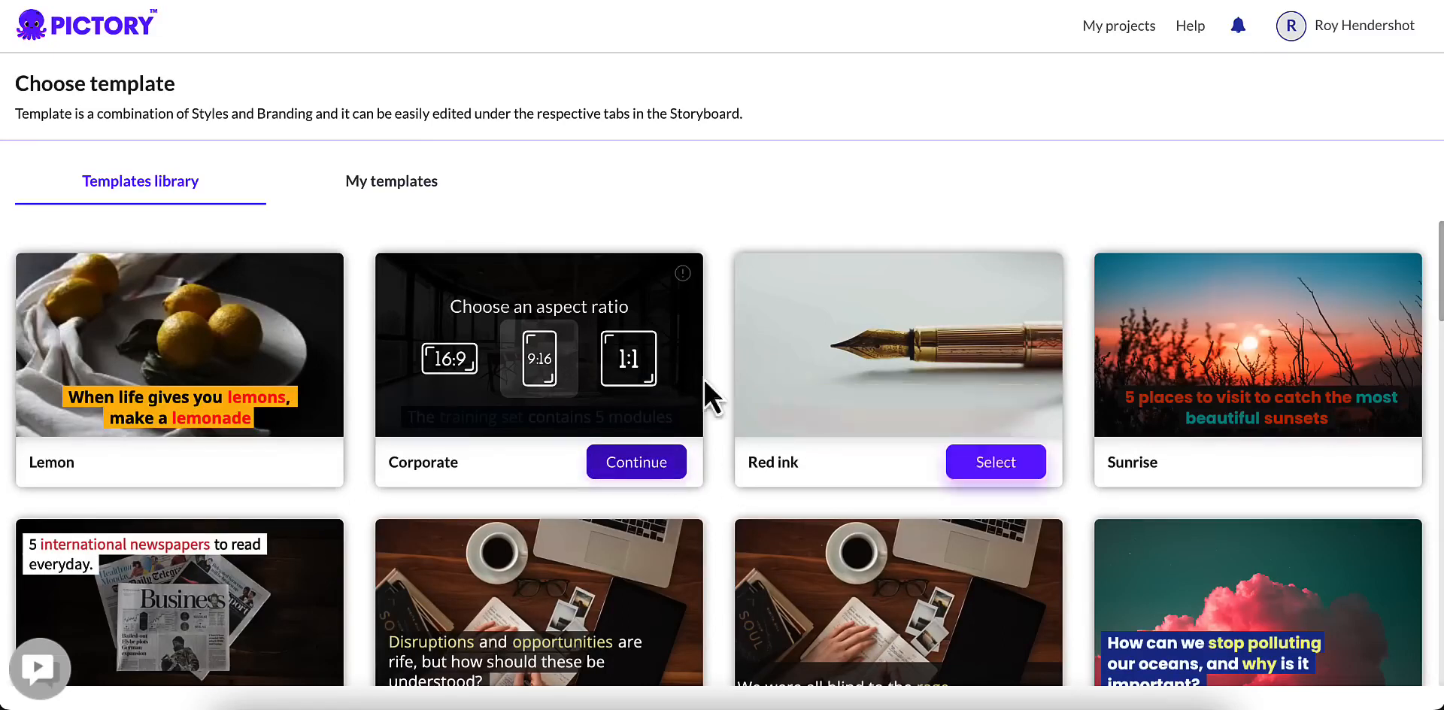
left_click(630, 463)
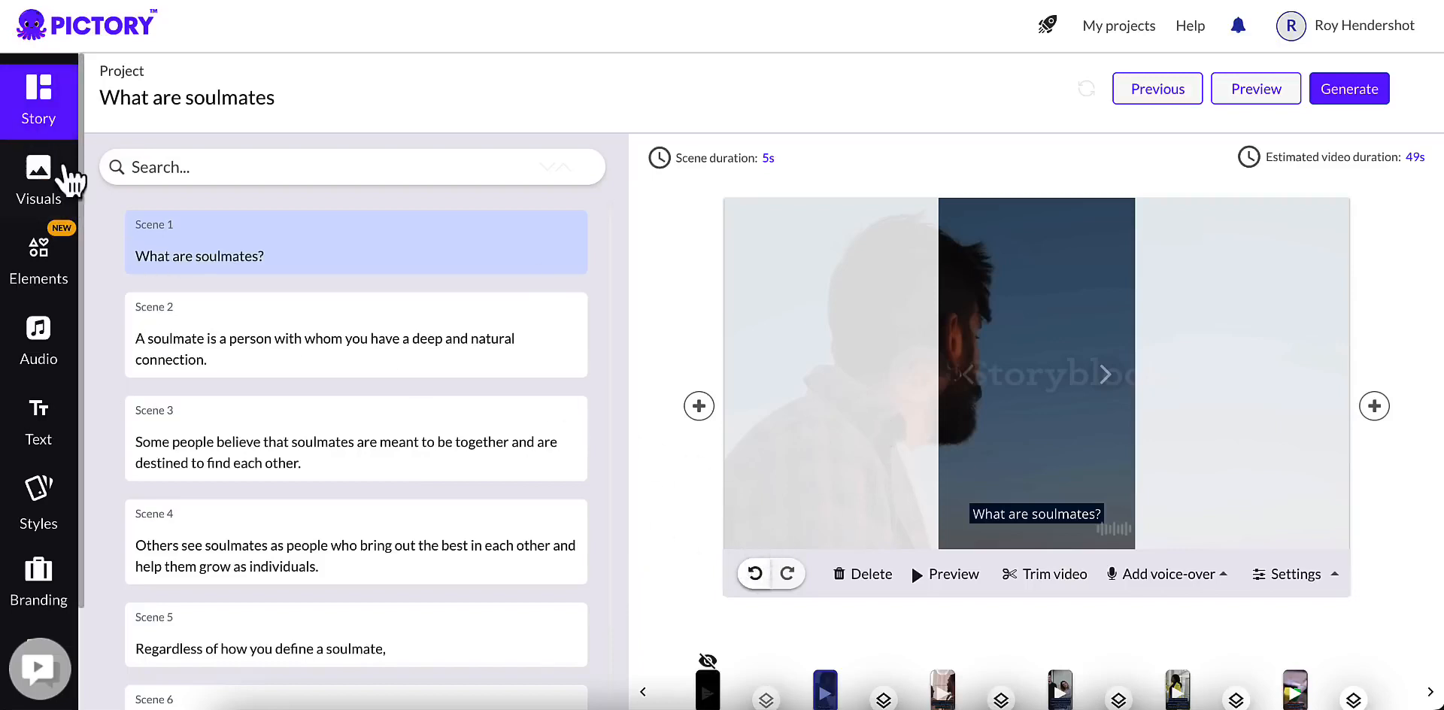
Step: Review the text of all scenes in the storyboard, from the opening question to the closing sentence
scroll(324, 338, "down", 1)
scroll(280, 419, "down", 3)
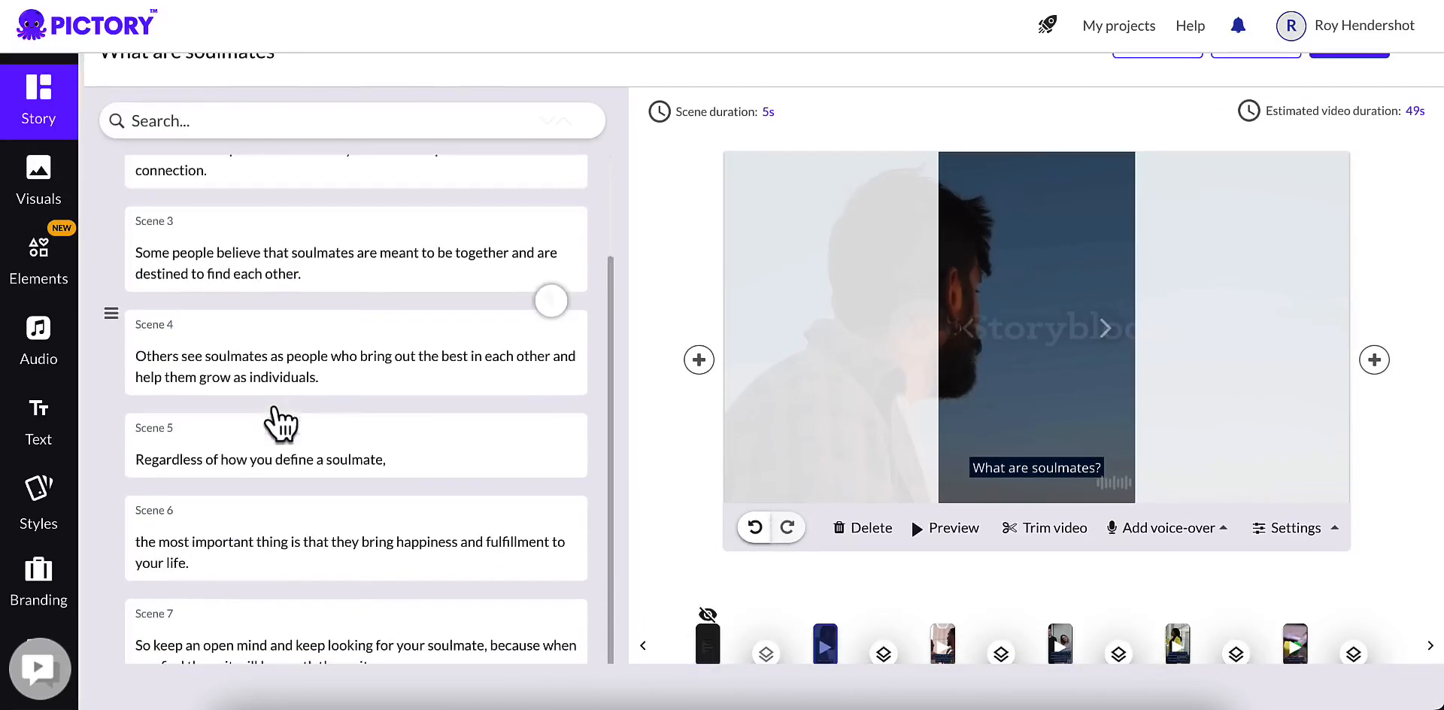
scroll(278, 430, "down", 1)
scroll(355, 445, "up", 3)
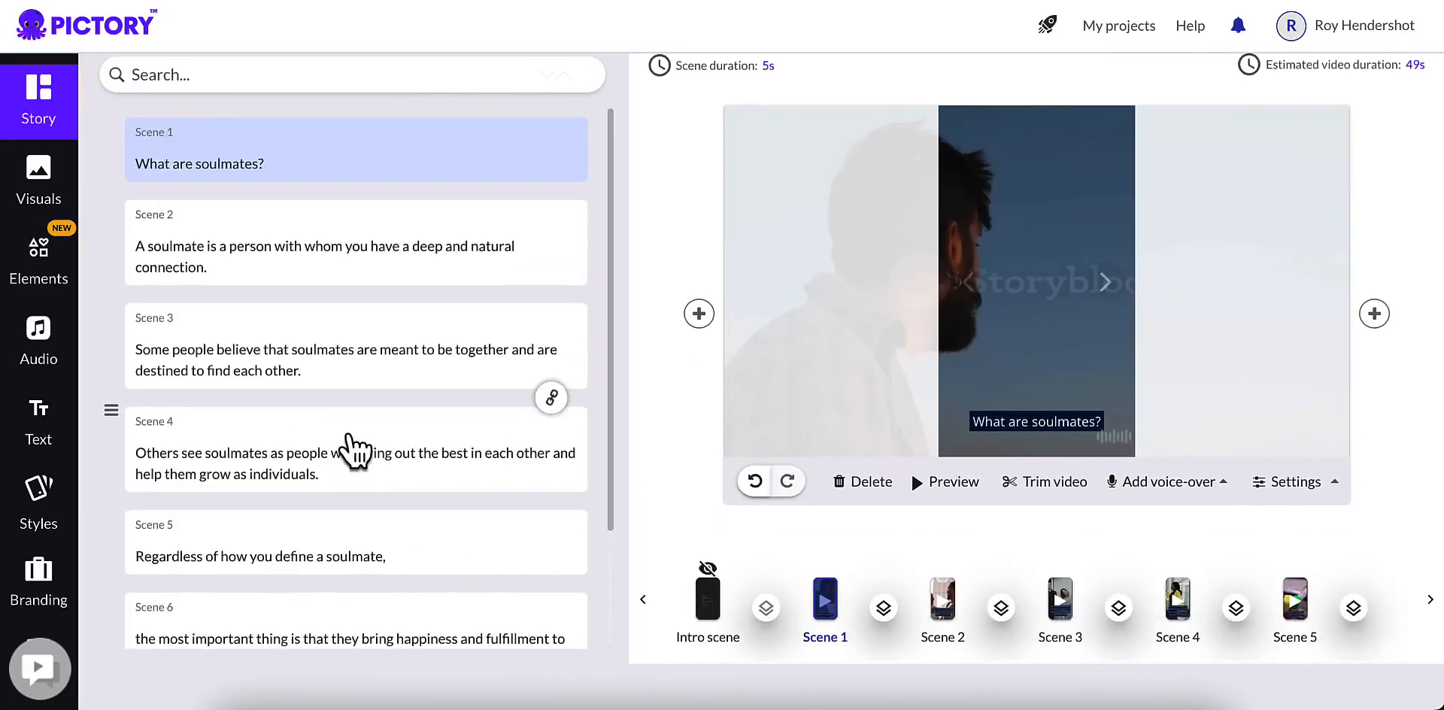
scroll(353, 450, "down", 2)
scroll(335, 361, "up", 2)
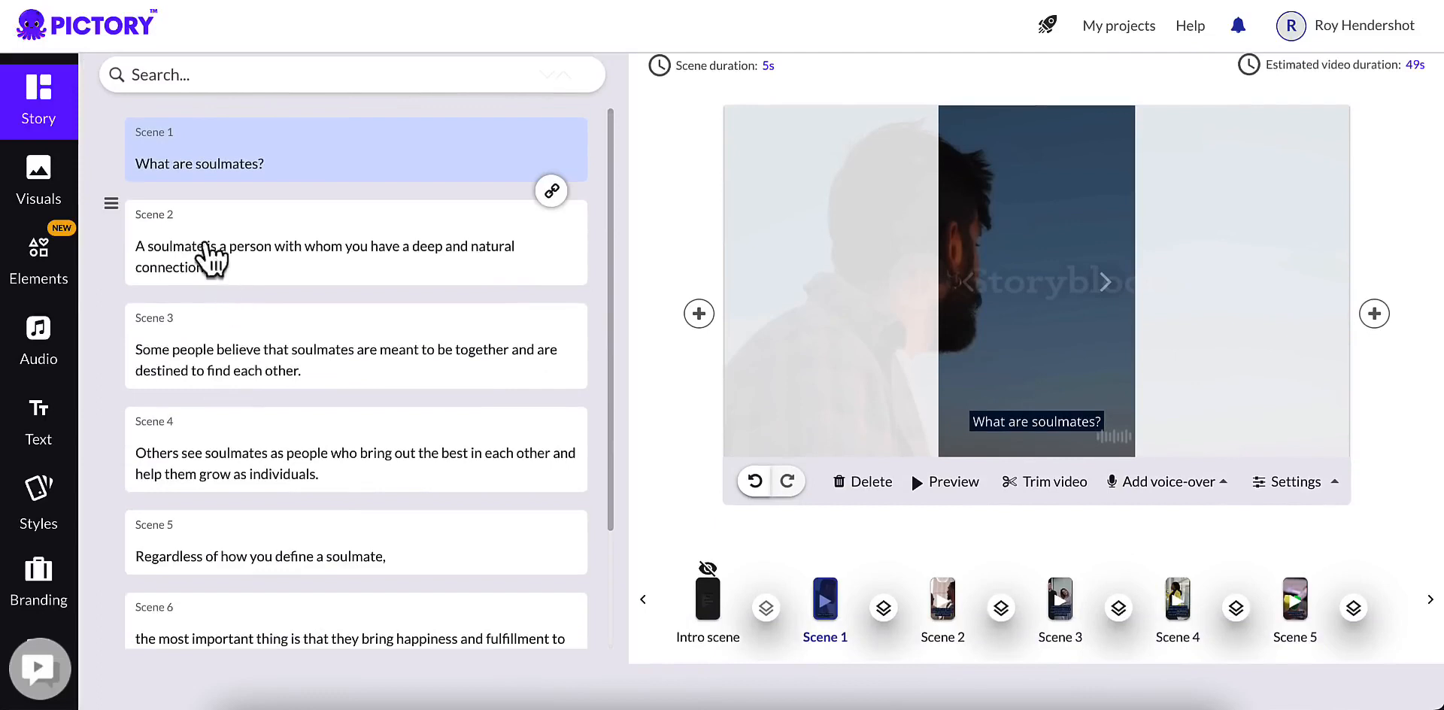
scroll(408, 431, "down", 2)
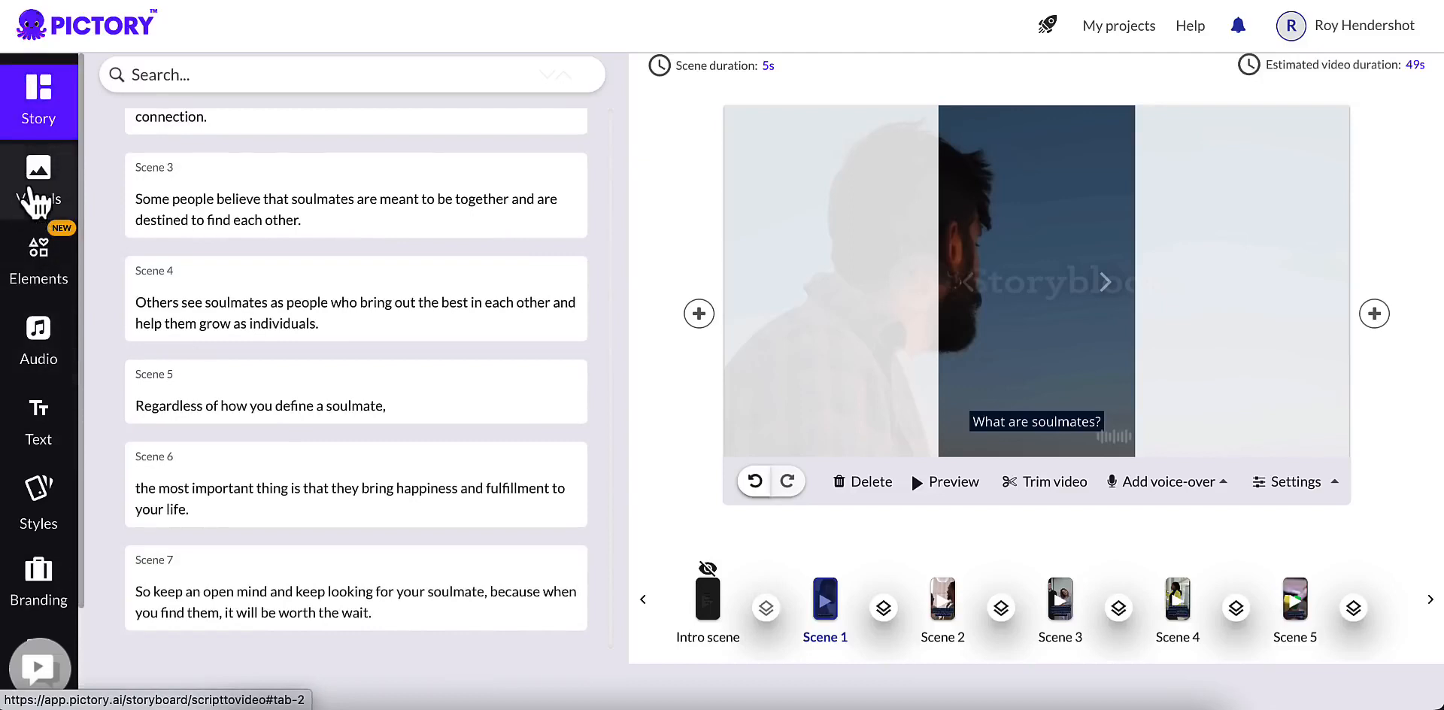
Step: Show the visuals library for scene 1 and move its "What are soulmates?" caption up to the middle of the frame
left_click(34, 197)
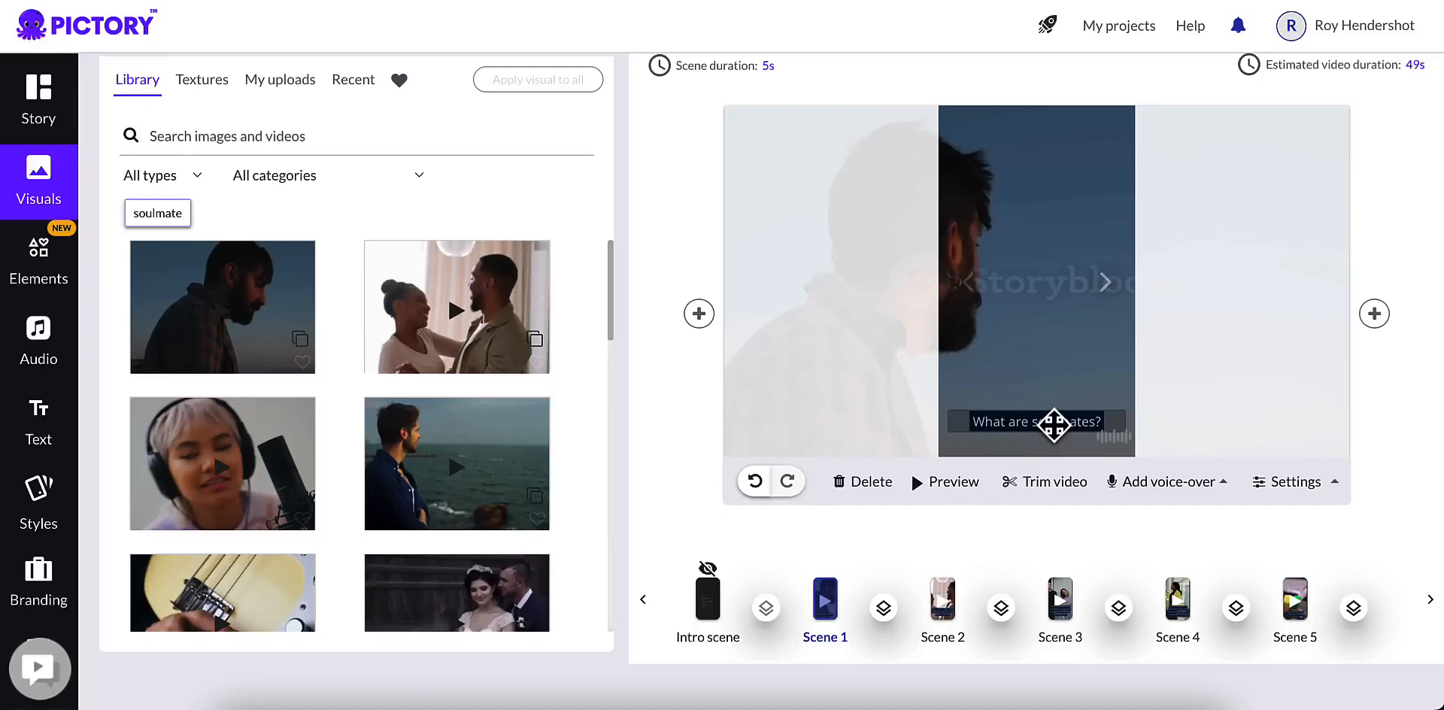
left_click(1054, 425)
left_click_drag(1043, 425, 1040, 282)
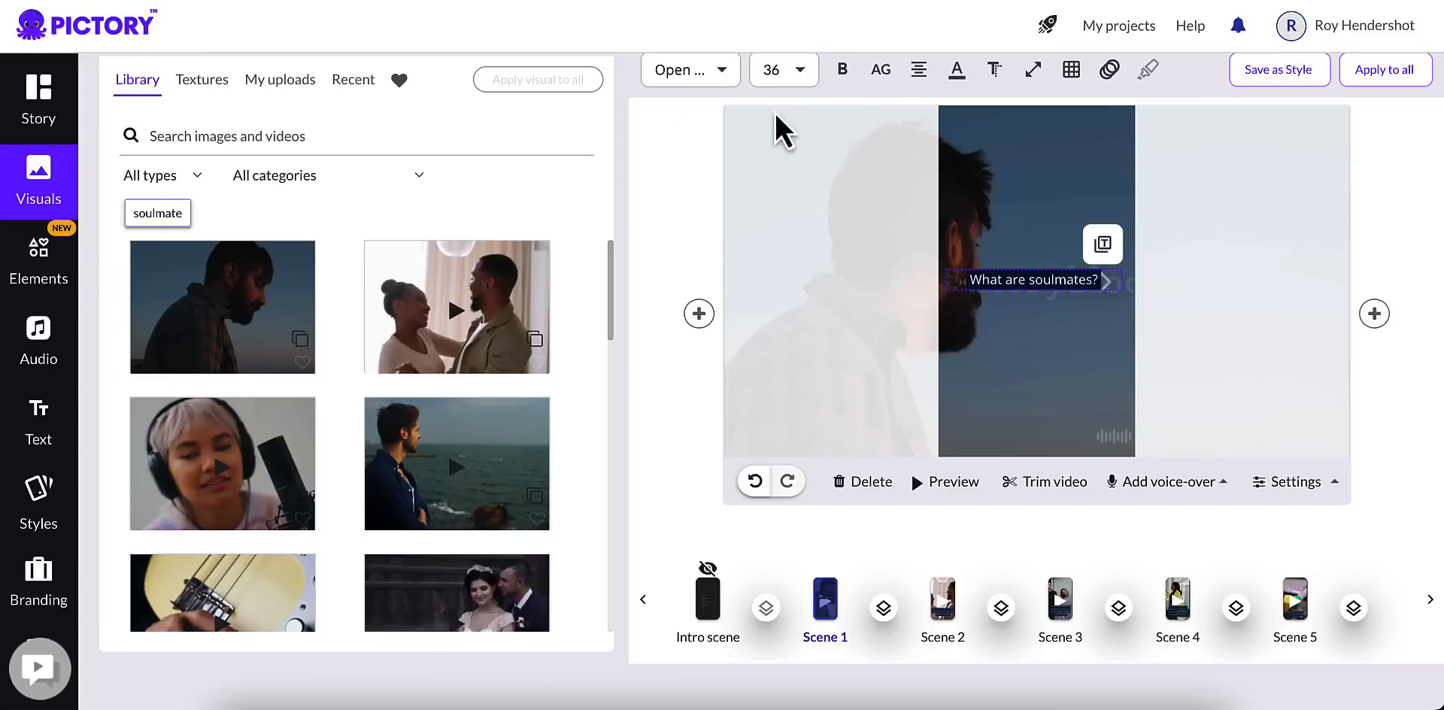
left_click(797, 71)
scroll(789, 181, "up", 3)
scroll(1409, 226, "up", 1)
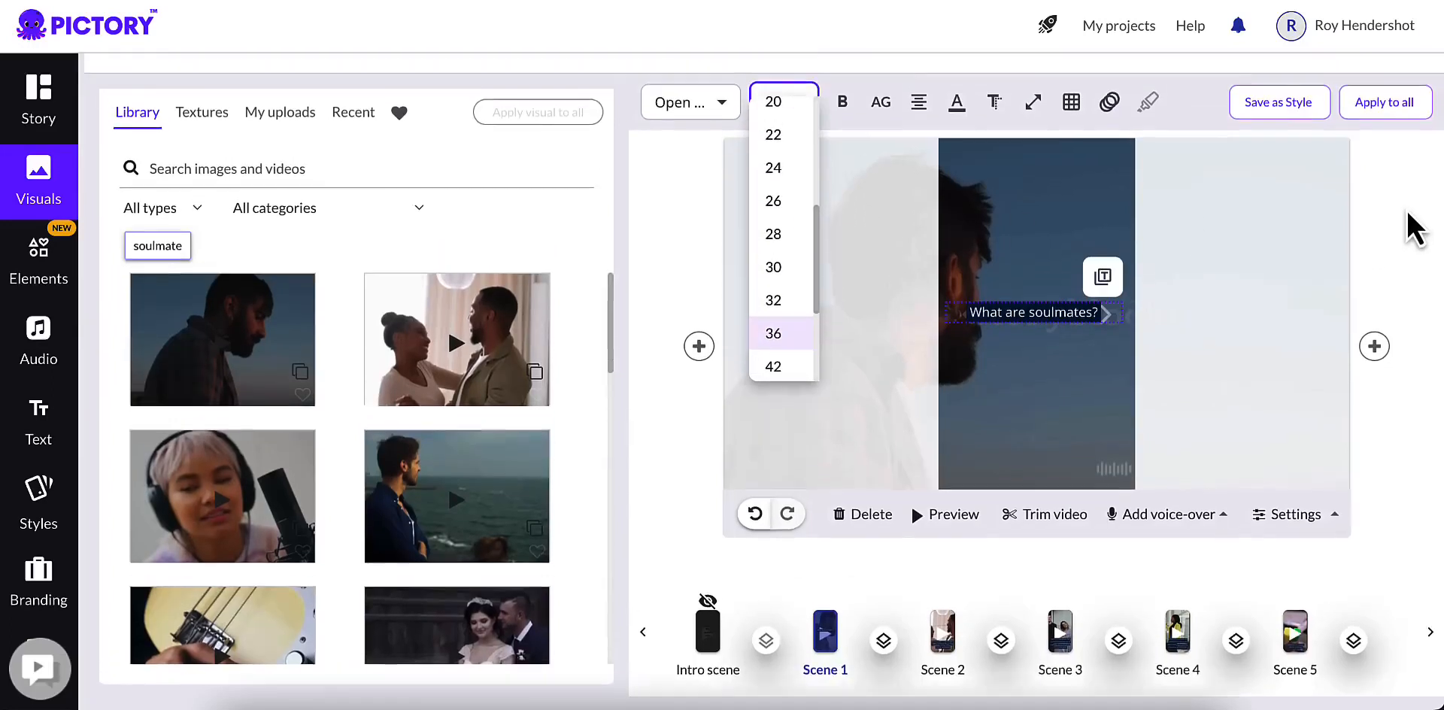
left_click(841, 151)
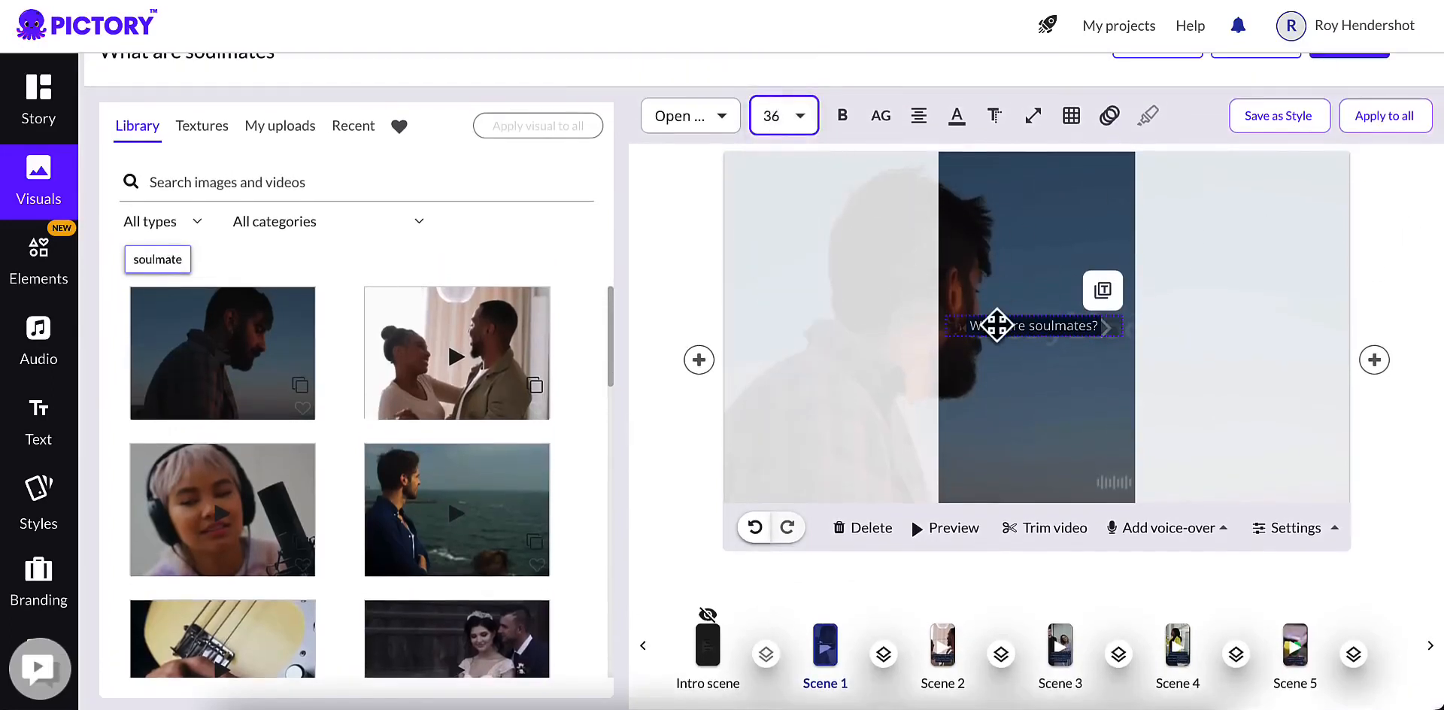
Step: Set the scene 1 caption's font size to 72 and move it up so it is centred in the frame
left_click(1008, 328)
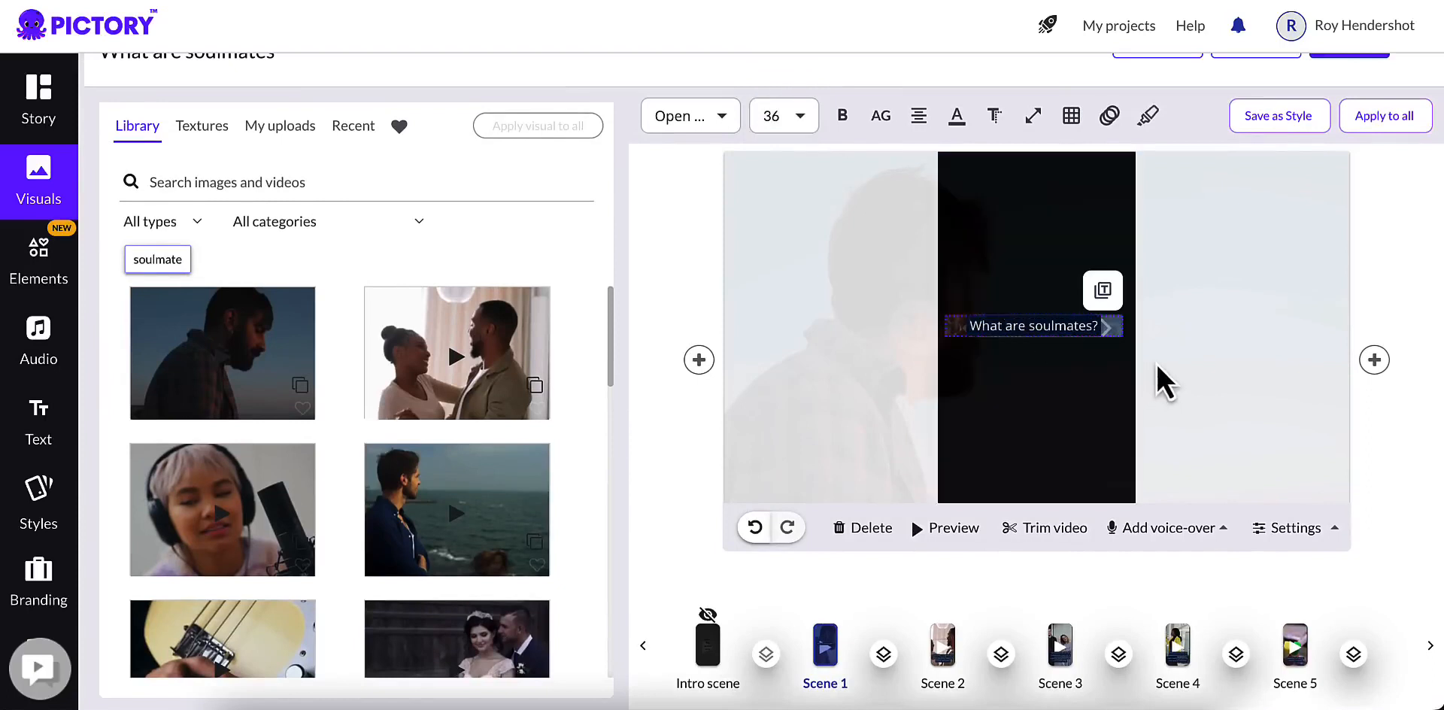
left_click(1088, 392)
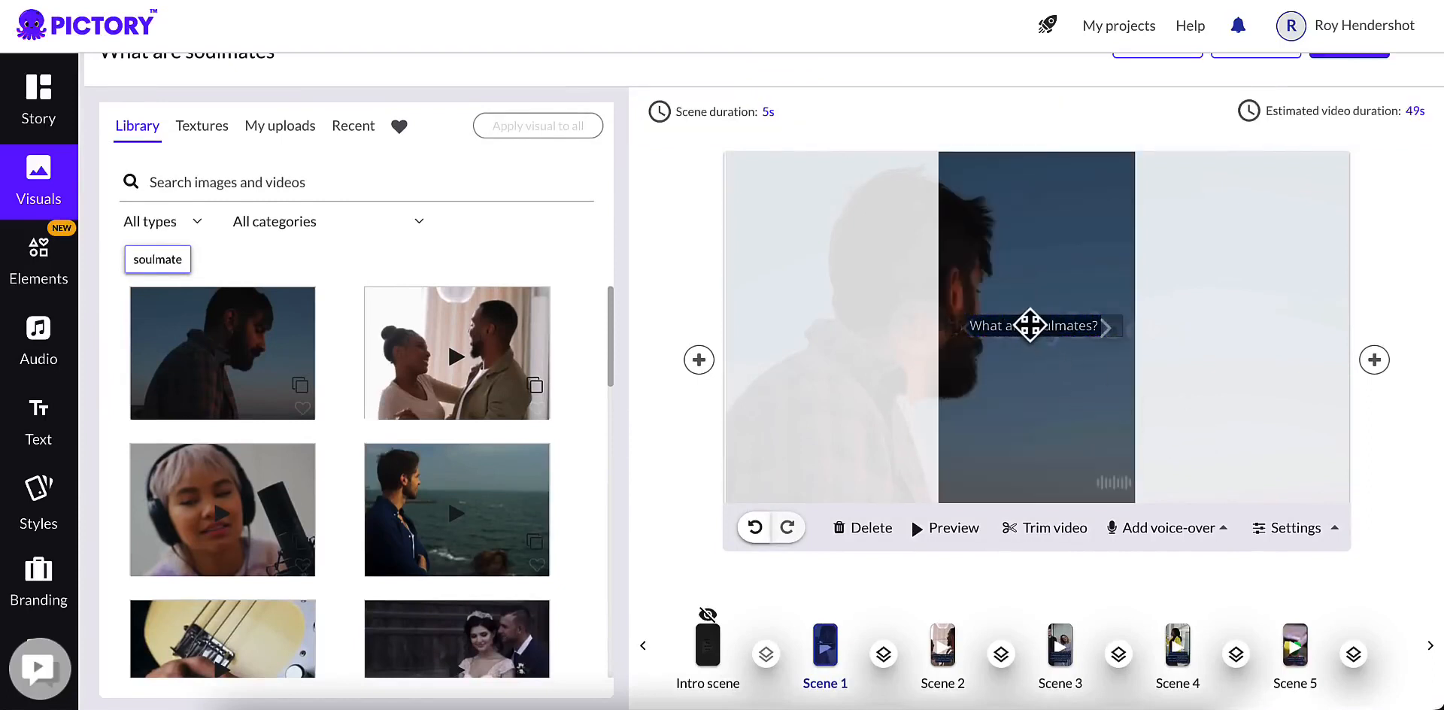
left_click(1032, 328)
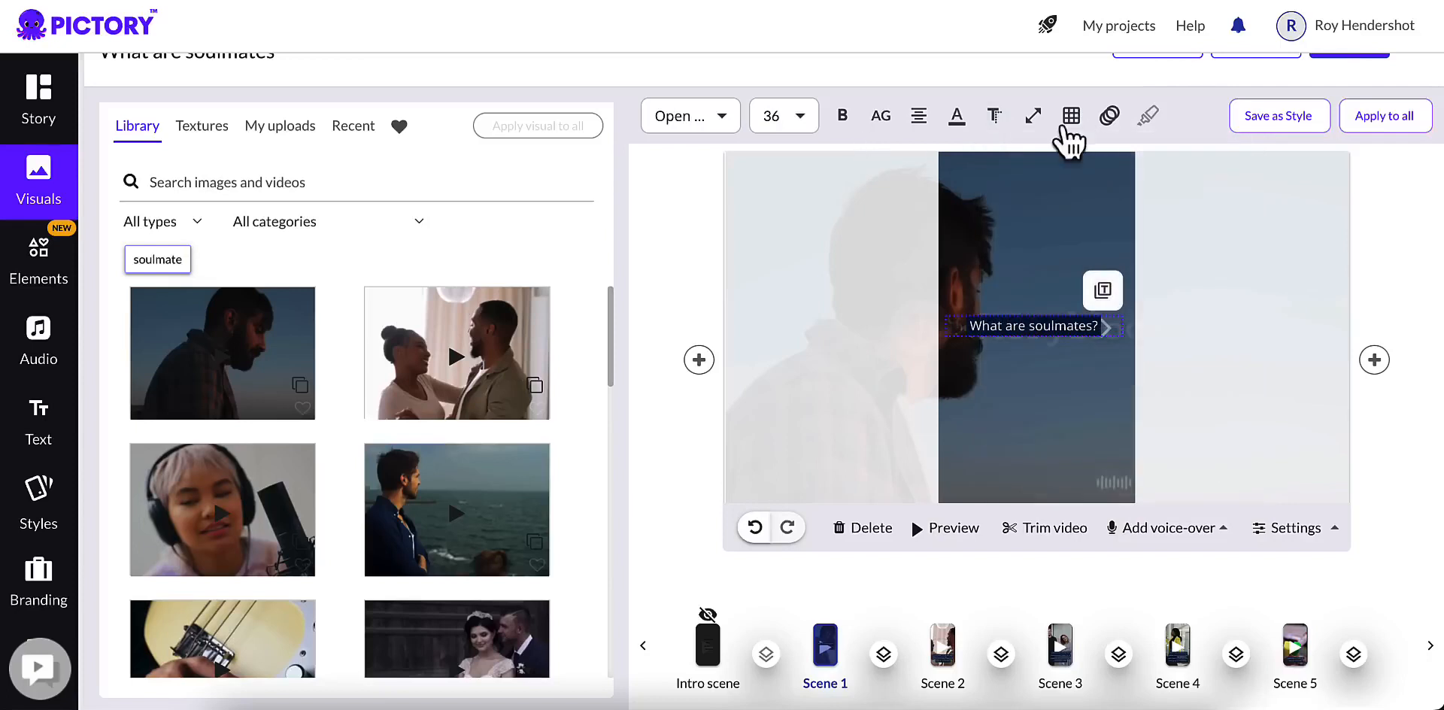
left_click(1102, 120)
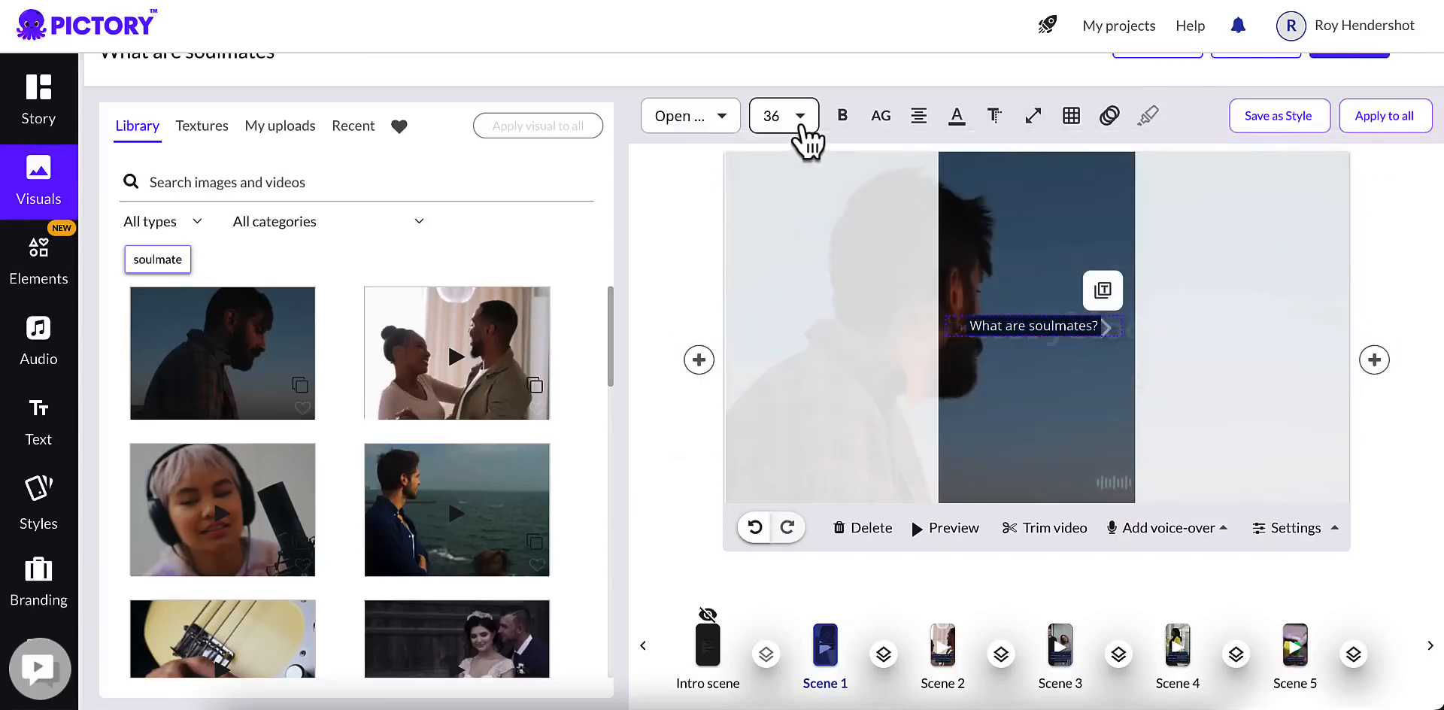
left_click(803, 128)
left_click_drag(818, 316, 816, 374)
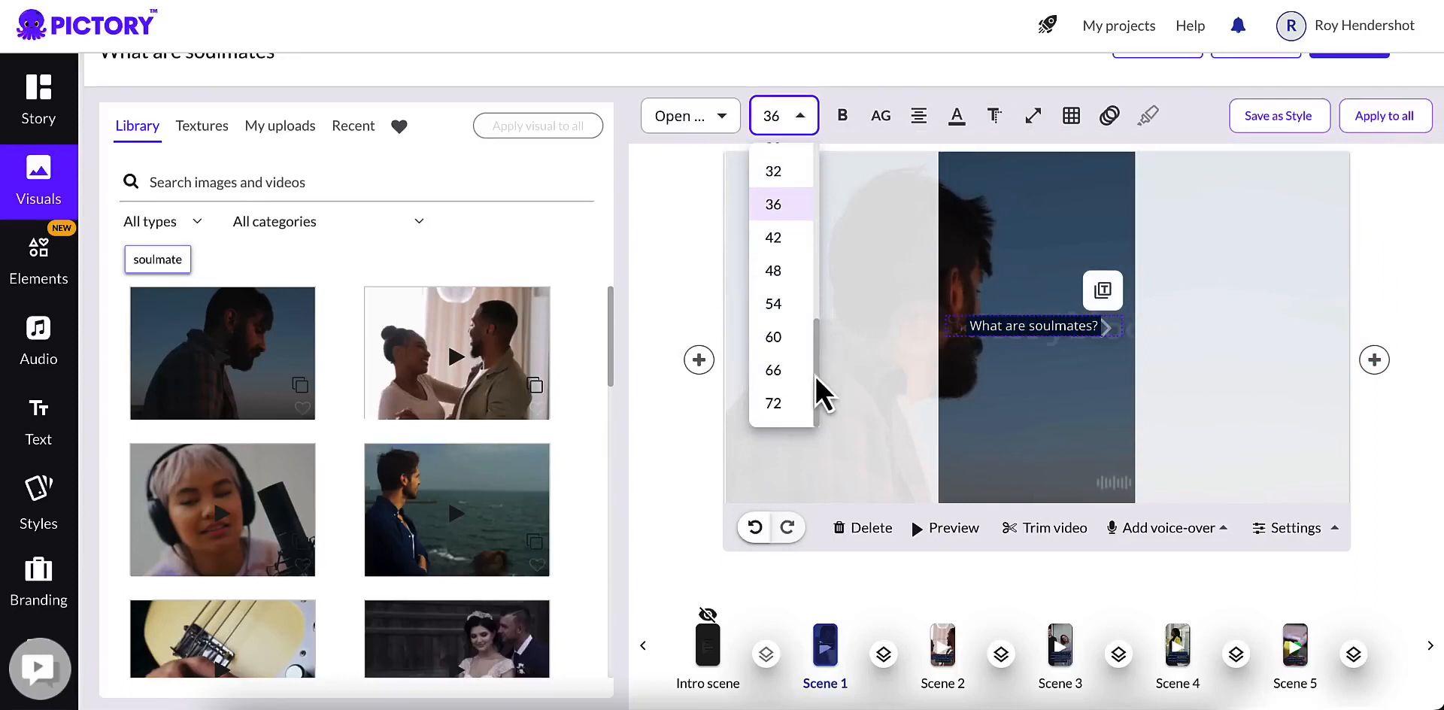
left_click(773, 410)
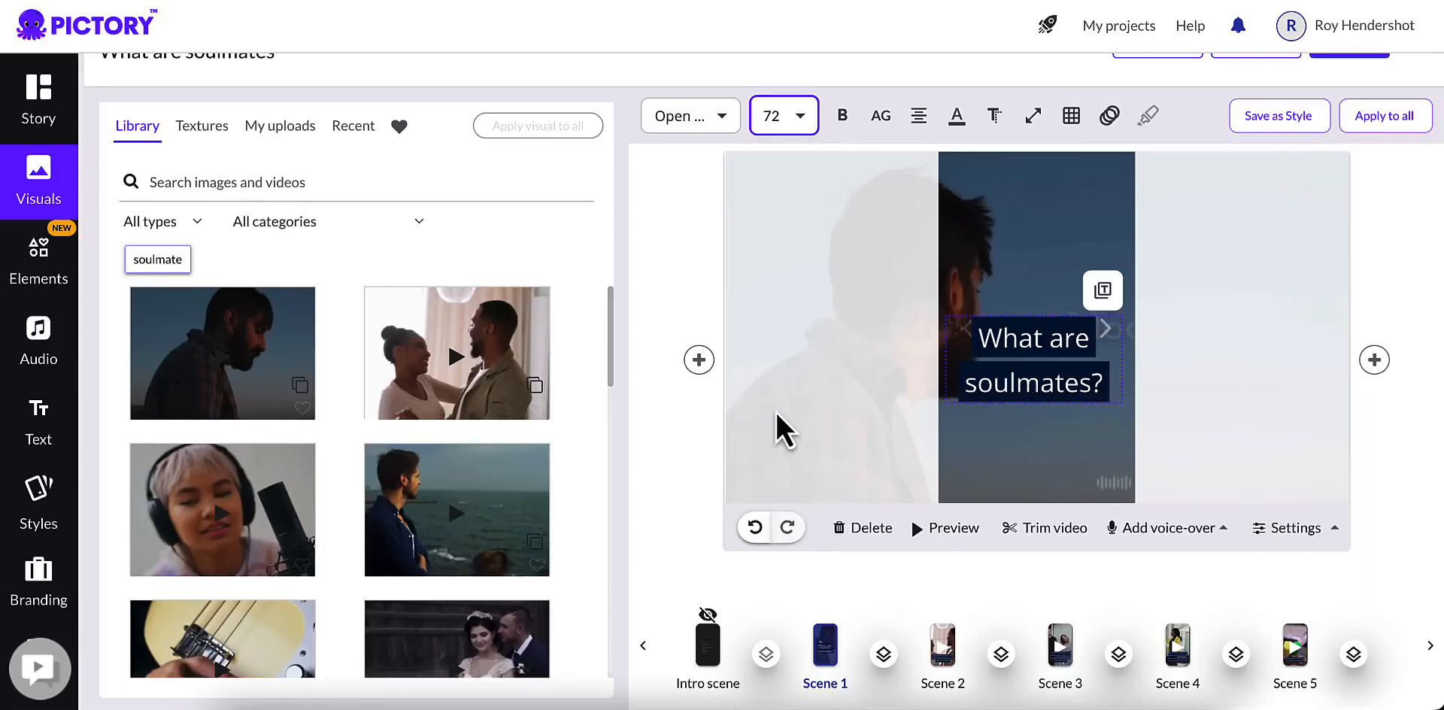
left_click_drag(1037, 388, 1038, 361)
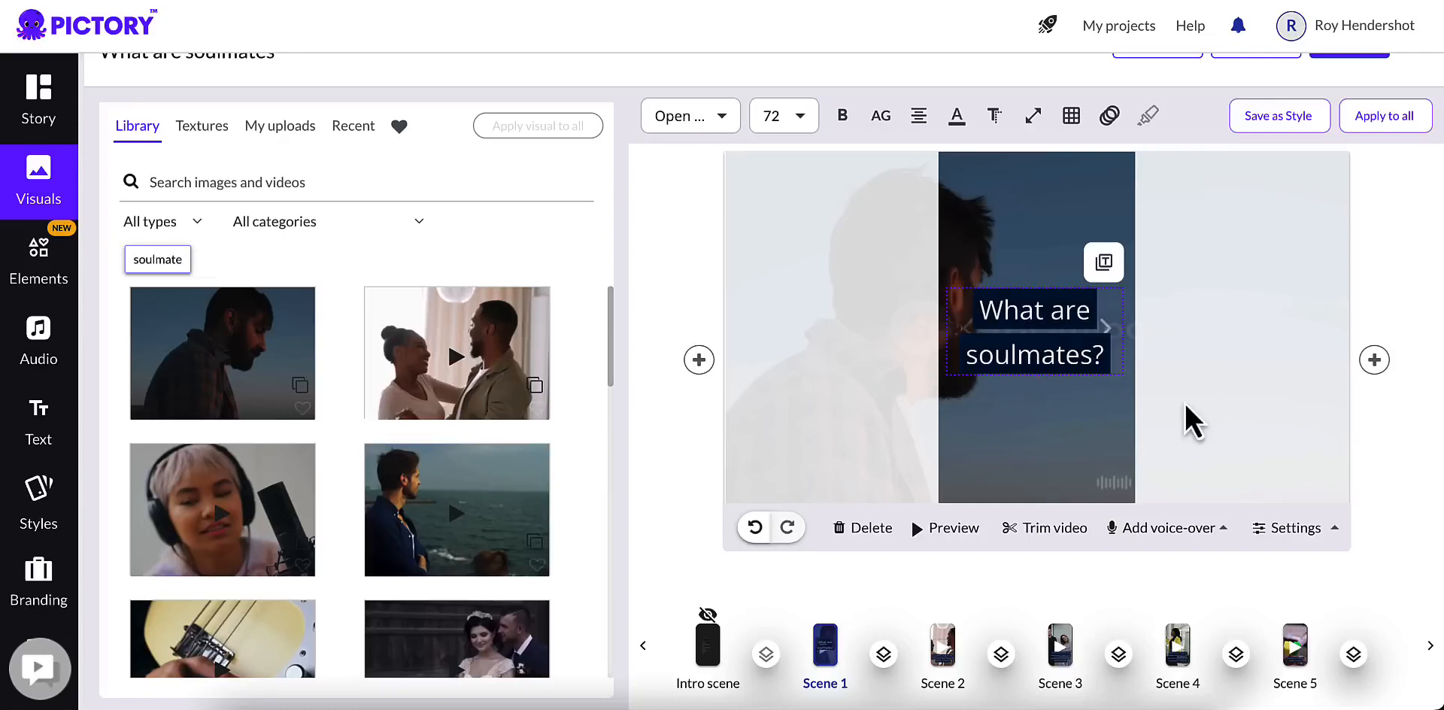
left_click(1203, 405)
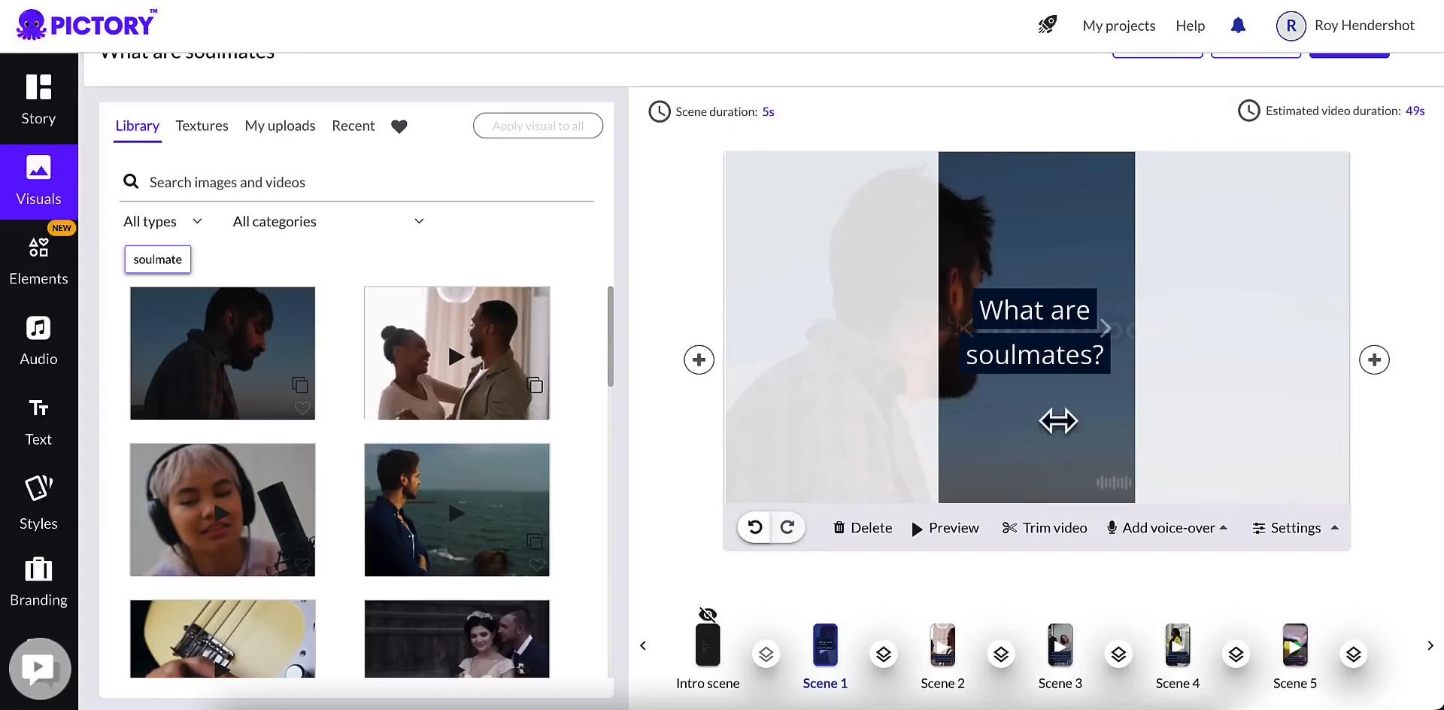
Step: Look through the suggested soulmate visuals and shift scene 1's current clip so the man is centred in the vertical frame
scroll(444, 444, "down", 1)
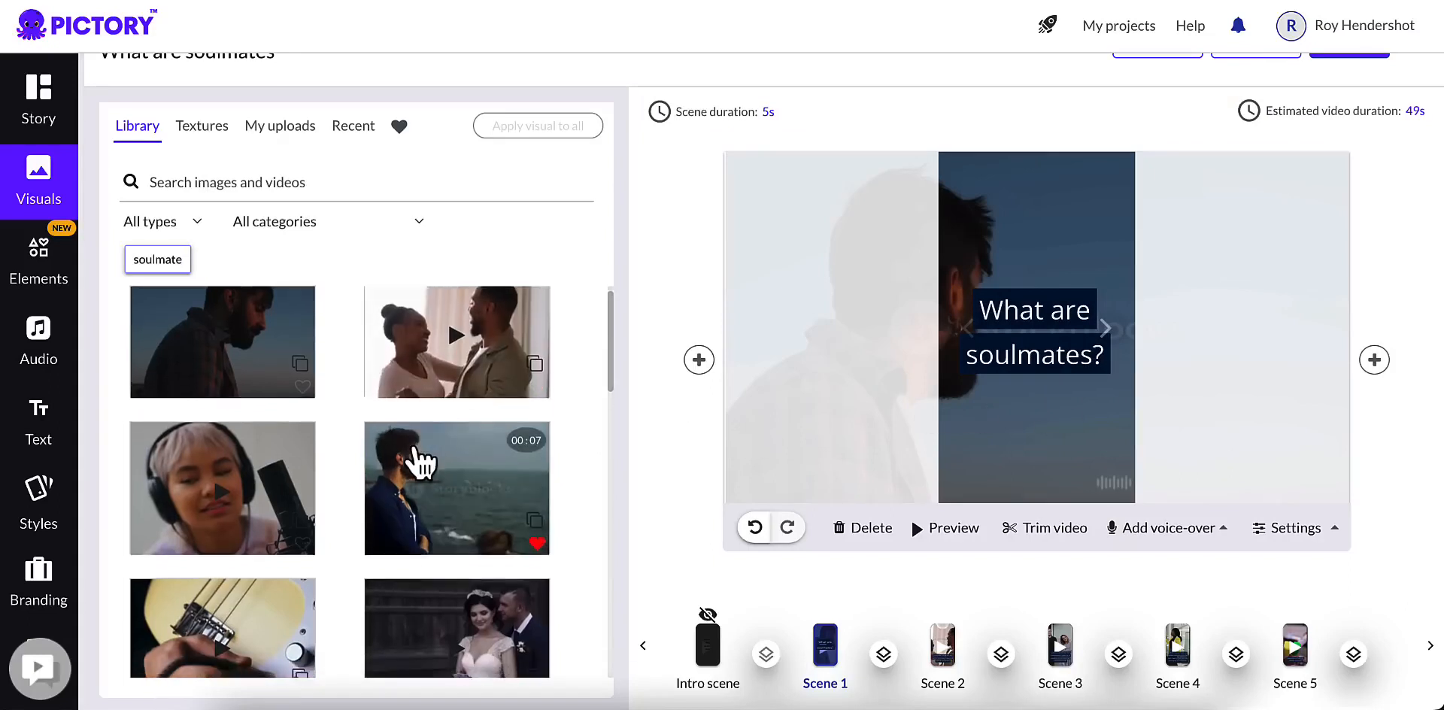
scroll(419, 461, "down", 1)
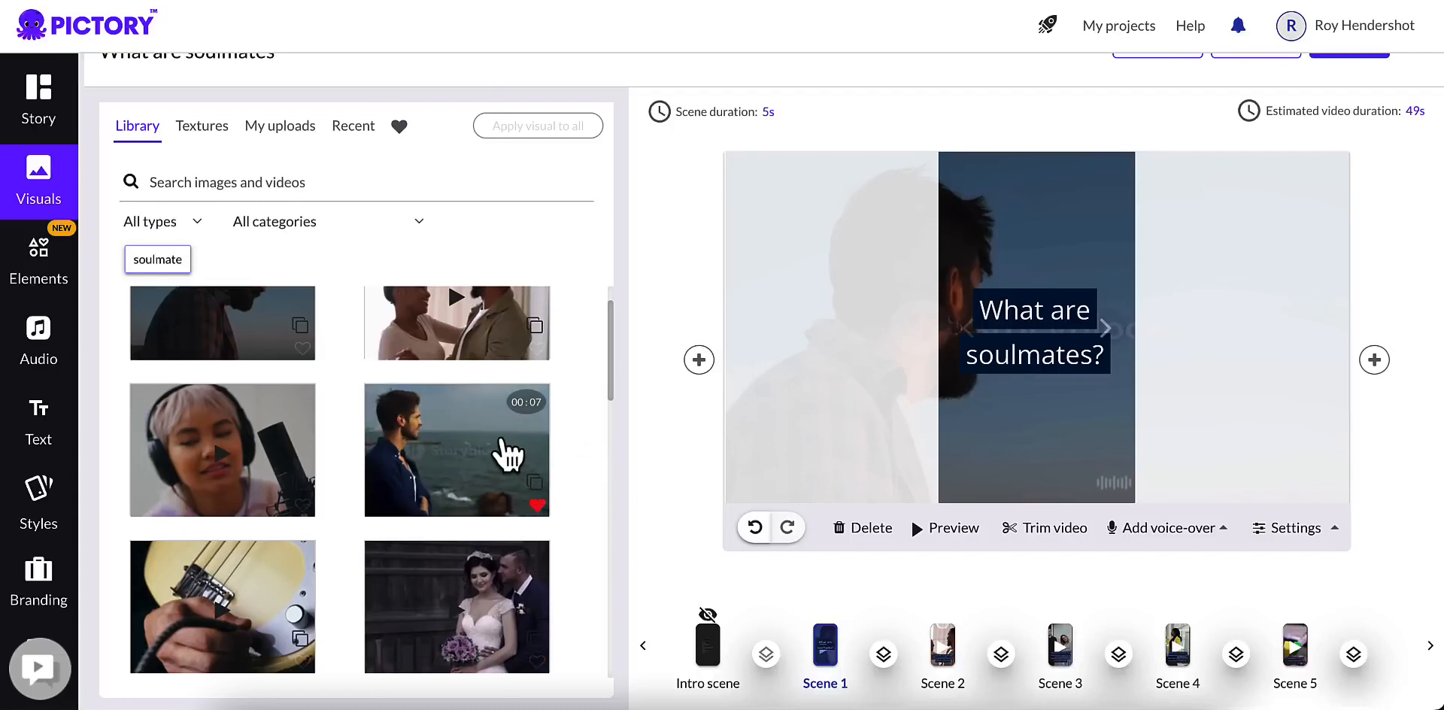
scroll(501, 445, "down", 1)
scroll(503, 447, "up", 2)
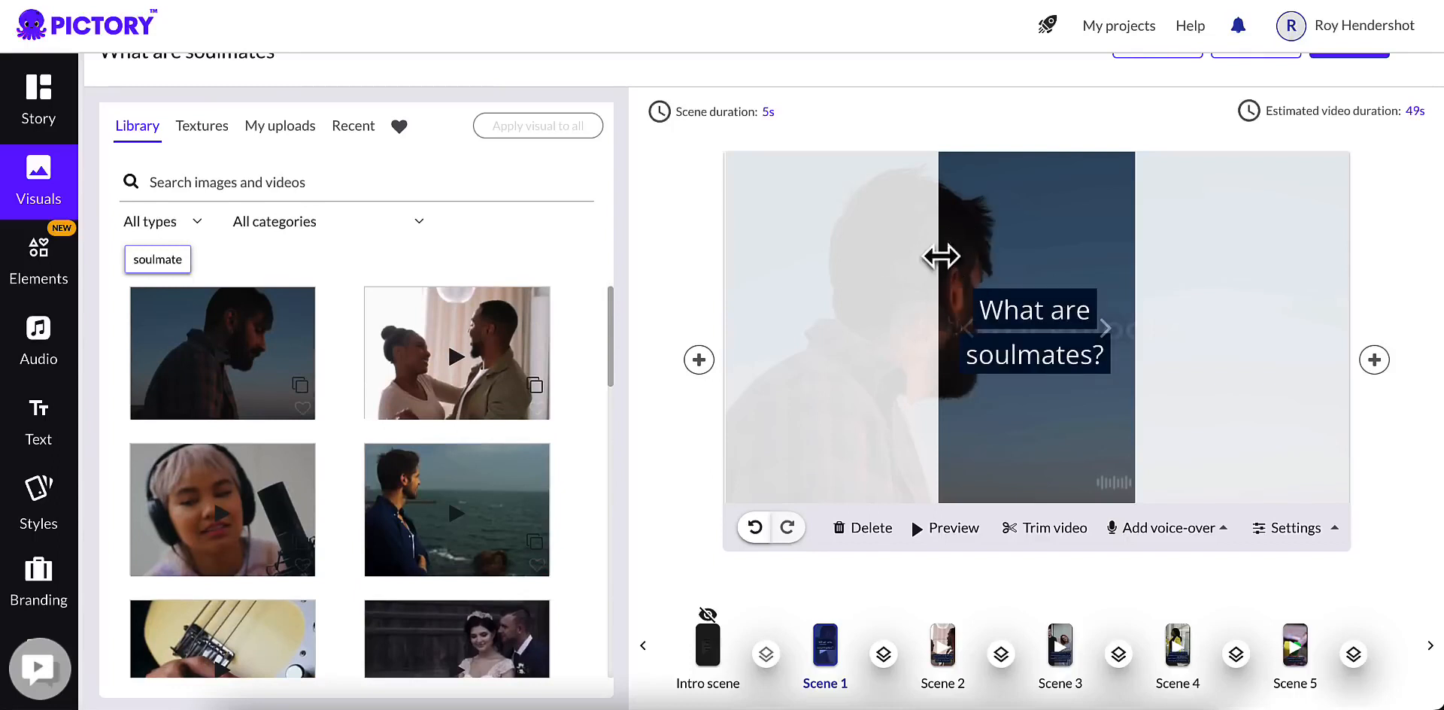
scroll(1006, 338, "down", 1)
left_click_drag(985, 249, 1121, 238)
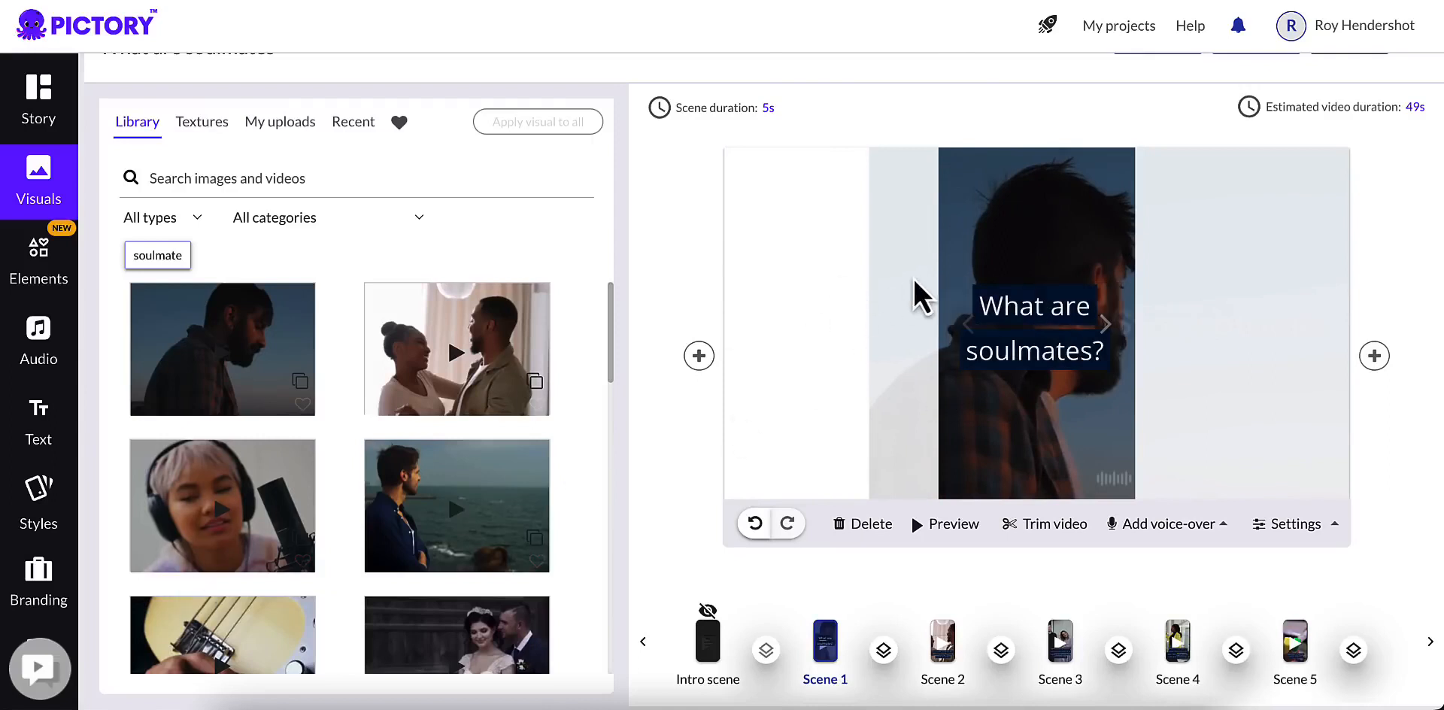
left_click_drag(1038, 258, 1025, 251)
Step: Replace scene 1's visual with the wedding couple clip and shift it so both bride and groom are inside the frame
scroll(500, 466, "down", 3)
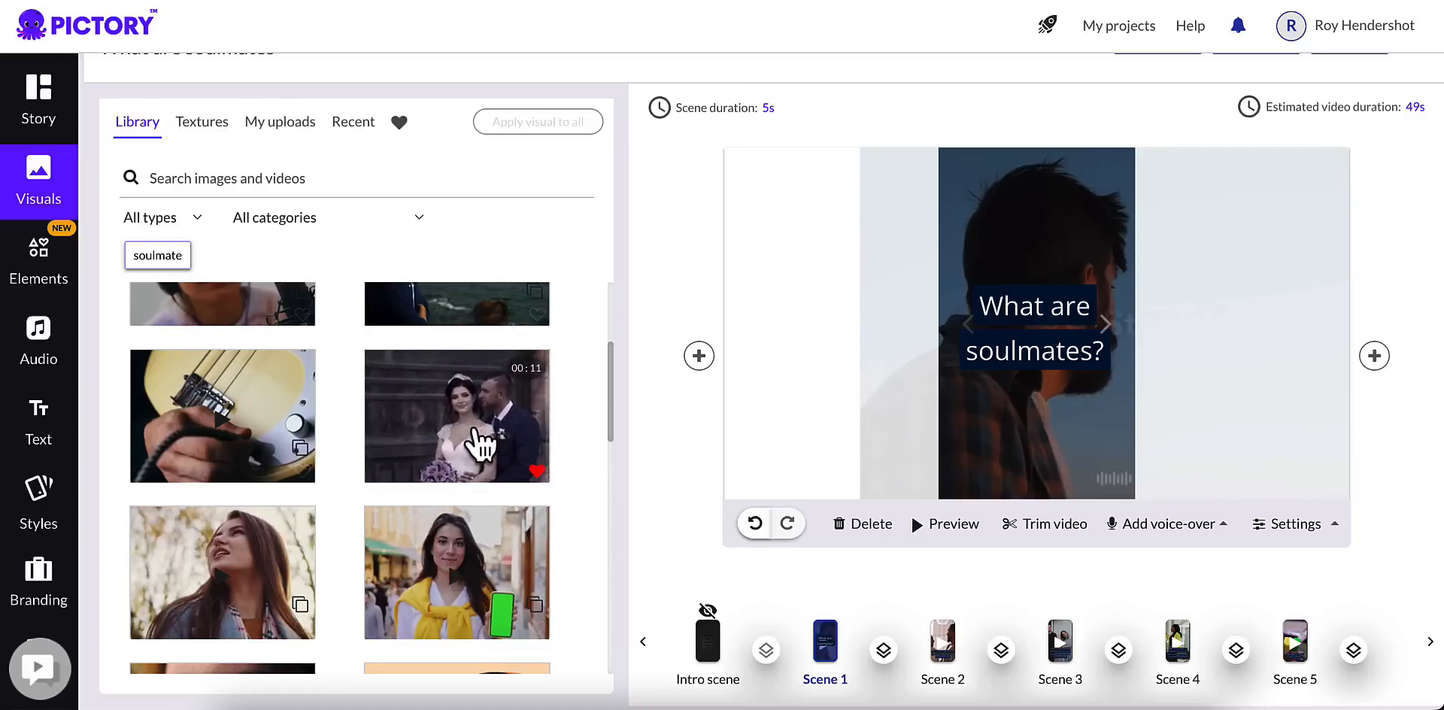
left_click(479, 443)
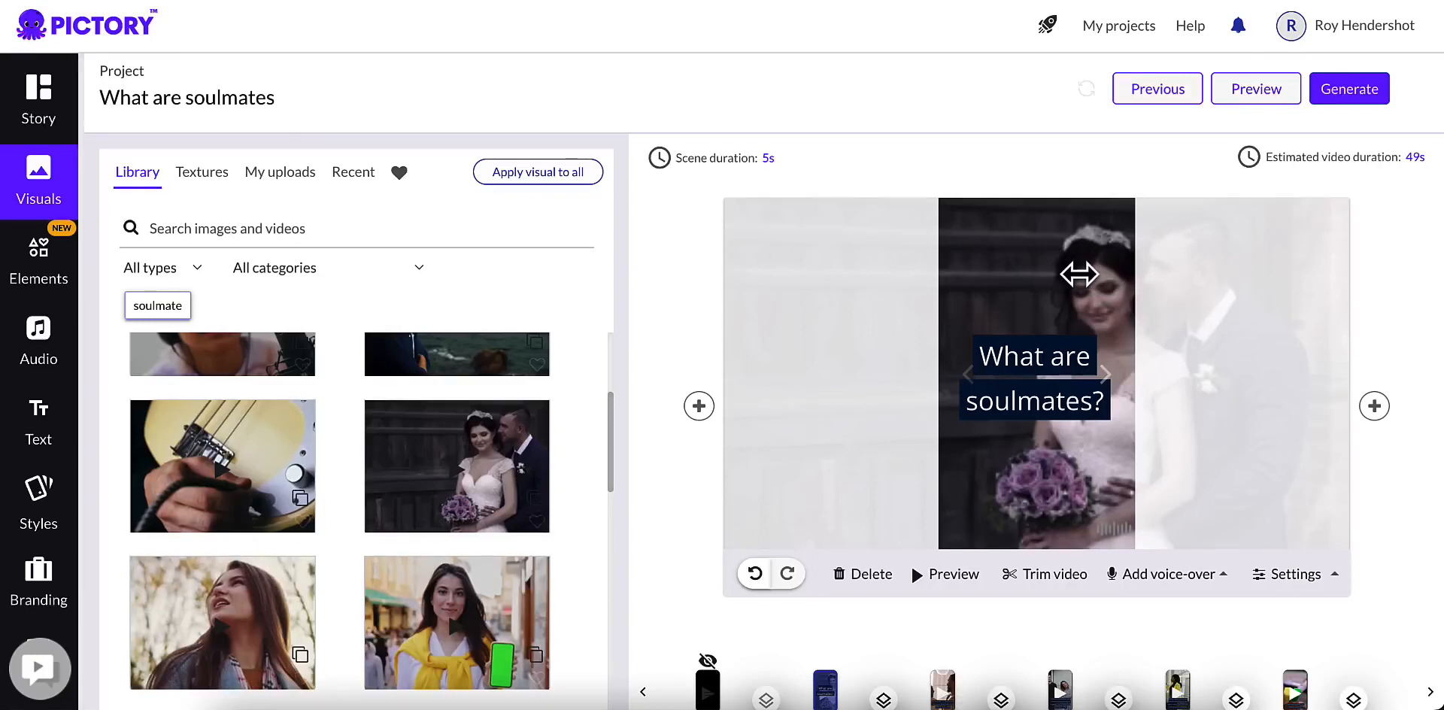
left_click_drag(1079, 275, 970, 275)
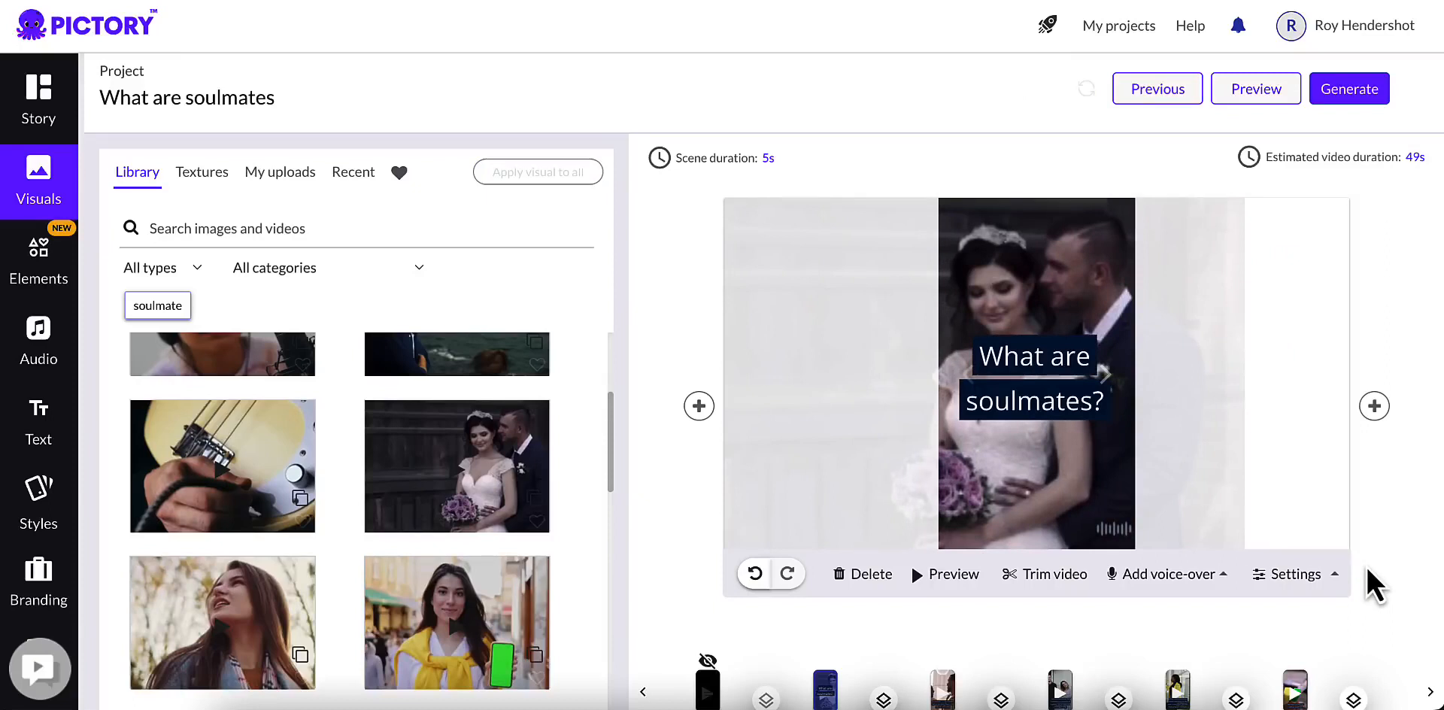
Step: Use the same wedding couple clip as scene 2's visual and shift it so both people fit in the vertical frame
scroll(991, 455, "down", 1)
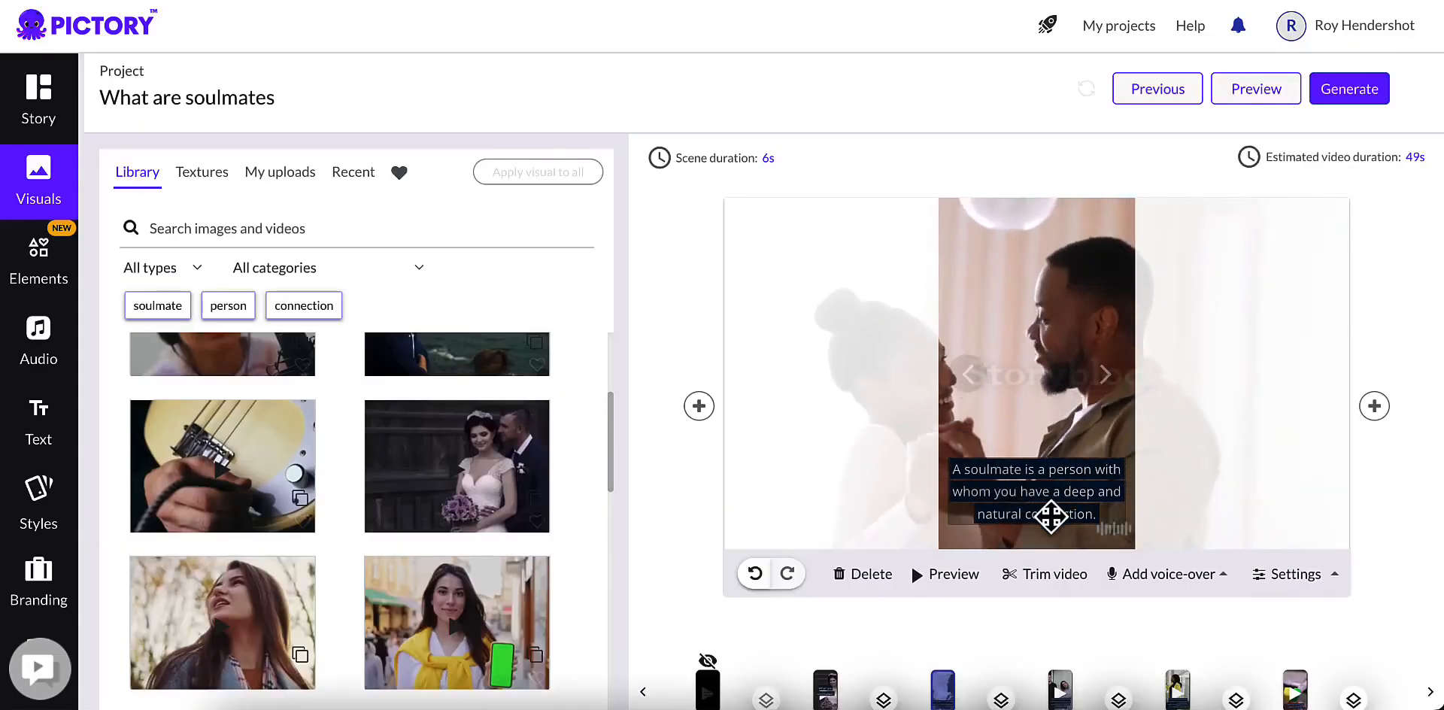
scroll(439, 496, "up", 3)
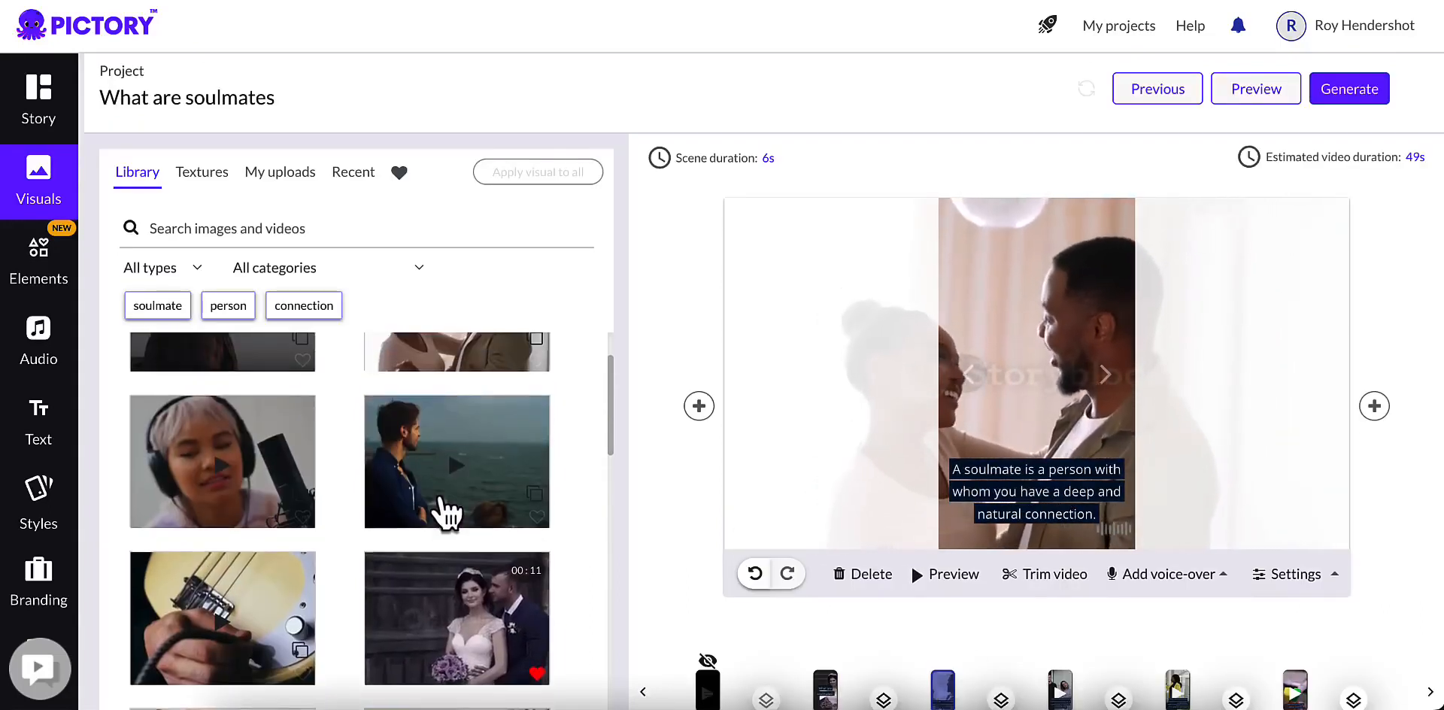
scroll(440, 494, "down", 3)
scroll(442, 500, "down", 5)
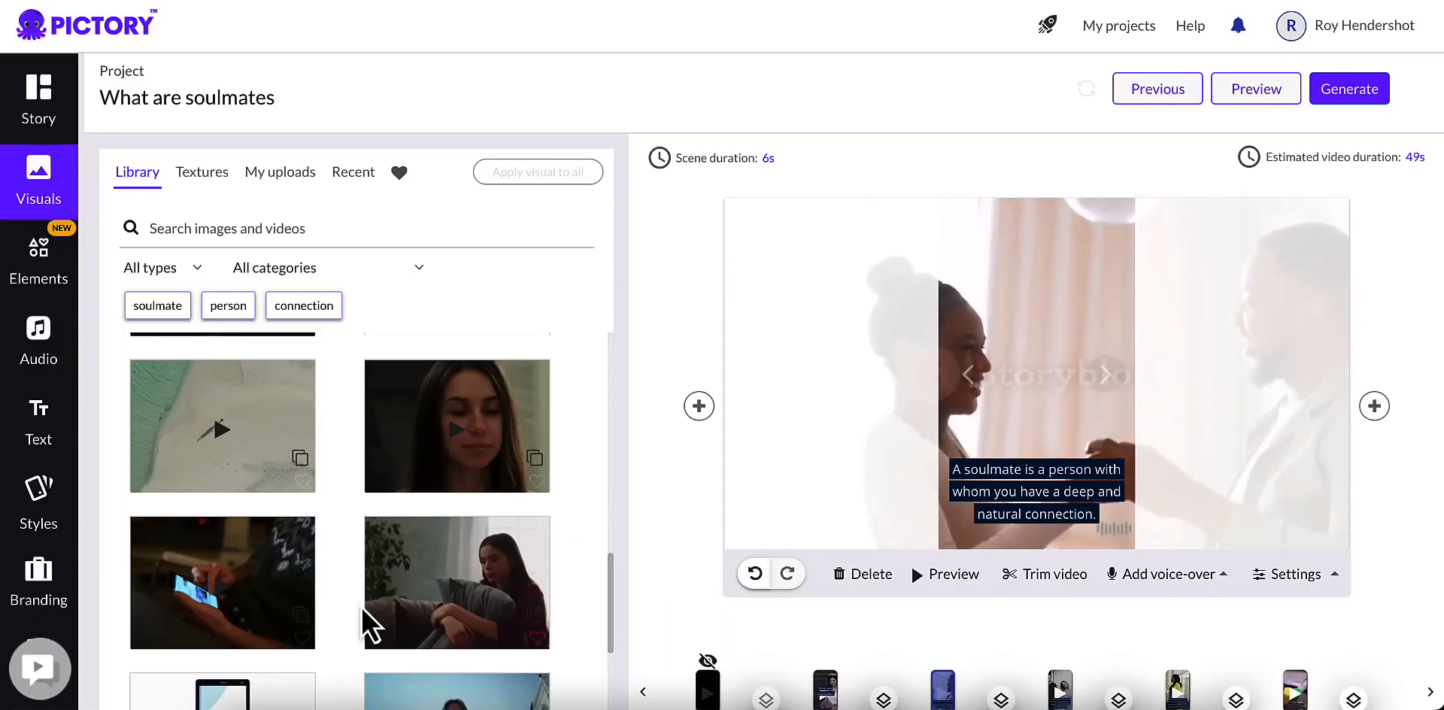
scroll(376, 606, "up", 1)
scroll(391, 606, "down", 10)
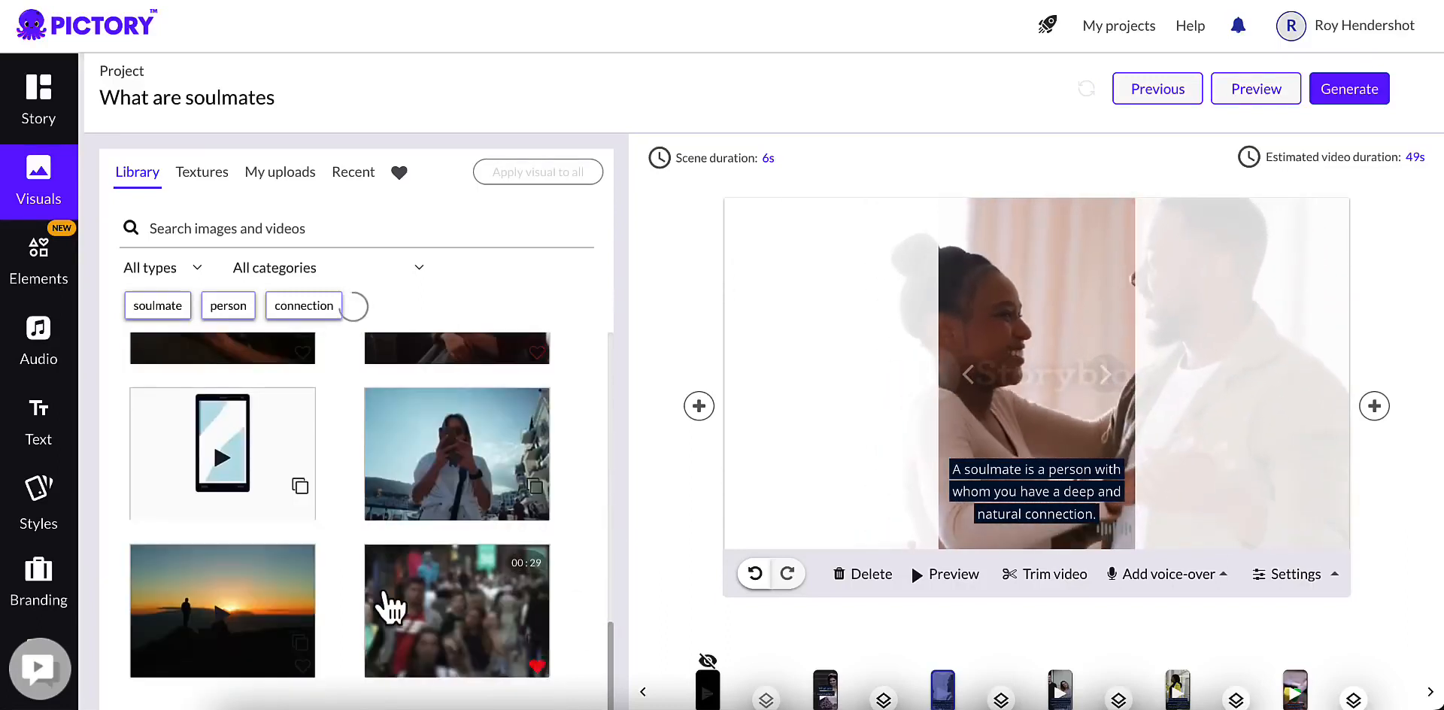
scroll(391, 606, "down", 8)
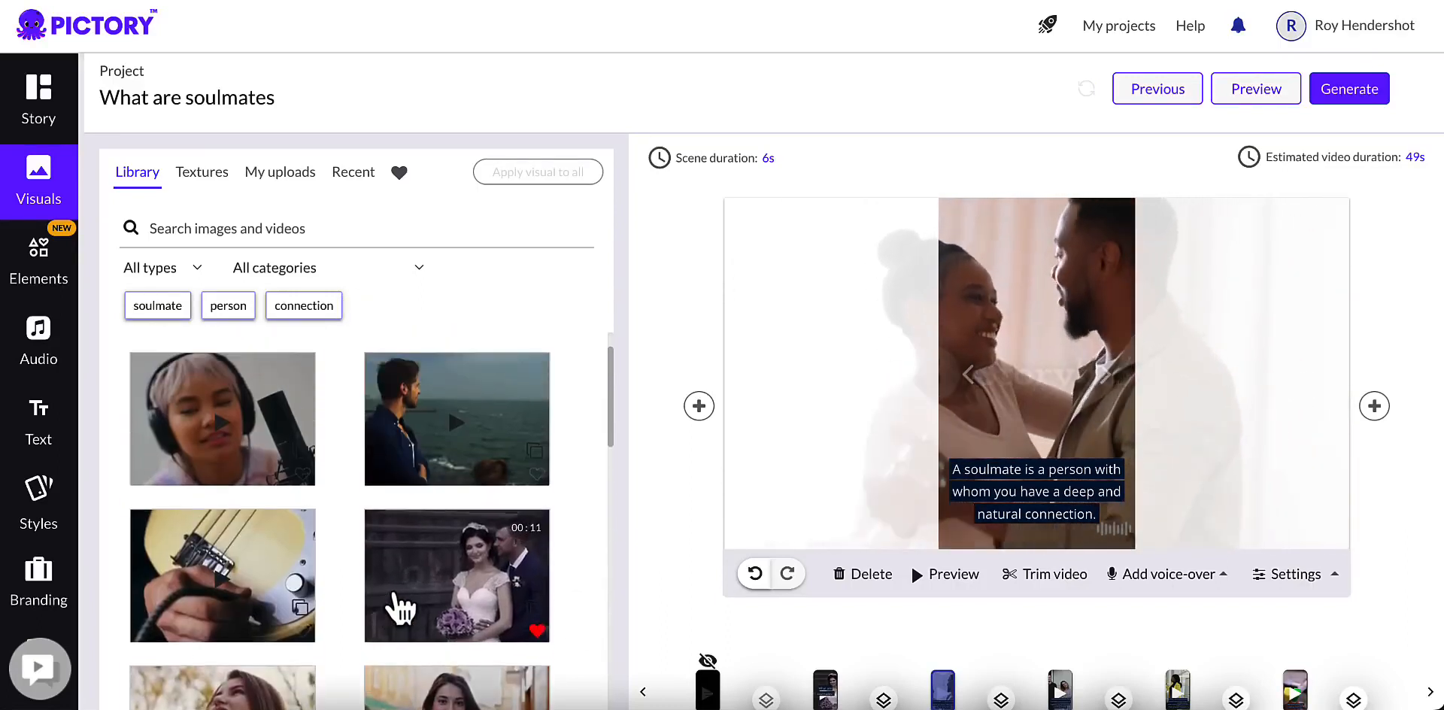
left_click(466, 598)
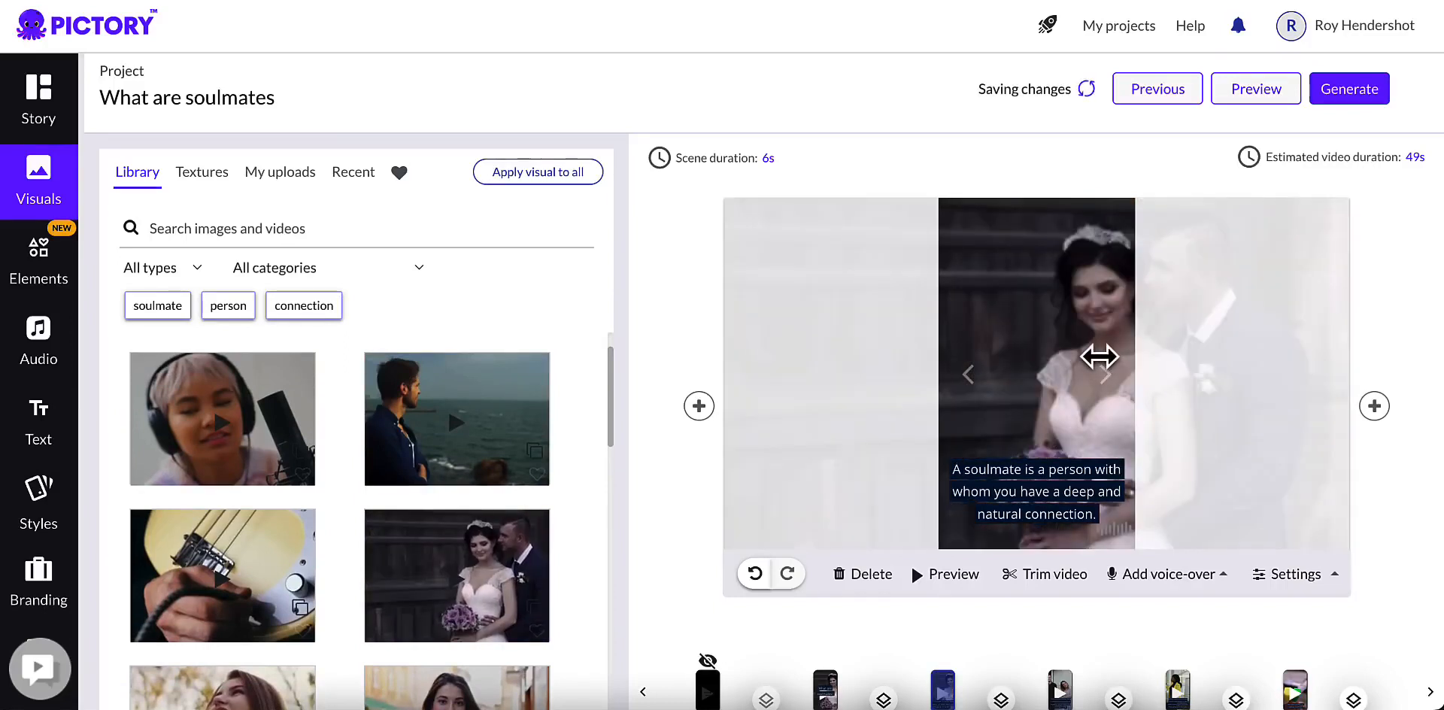
left_click_drag(1000, 363, 995, 363)
Step: In scene 3, search the visuals library for "people together" and replace the clip with the one of people embracing
scroll(1006, 458, "down", 1)
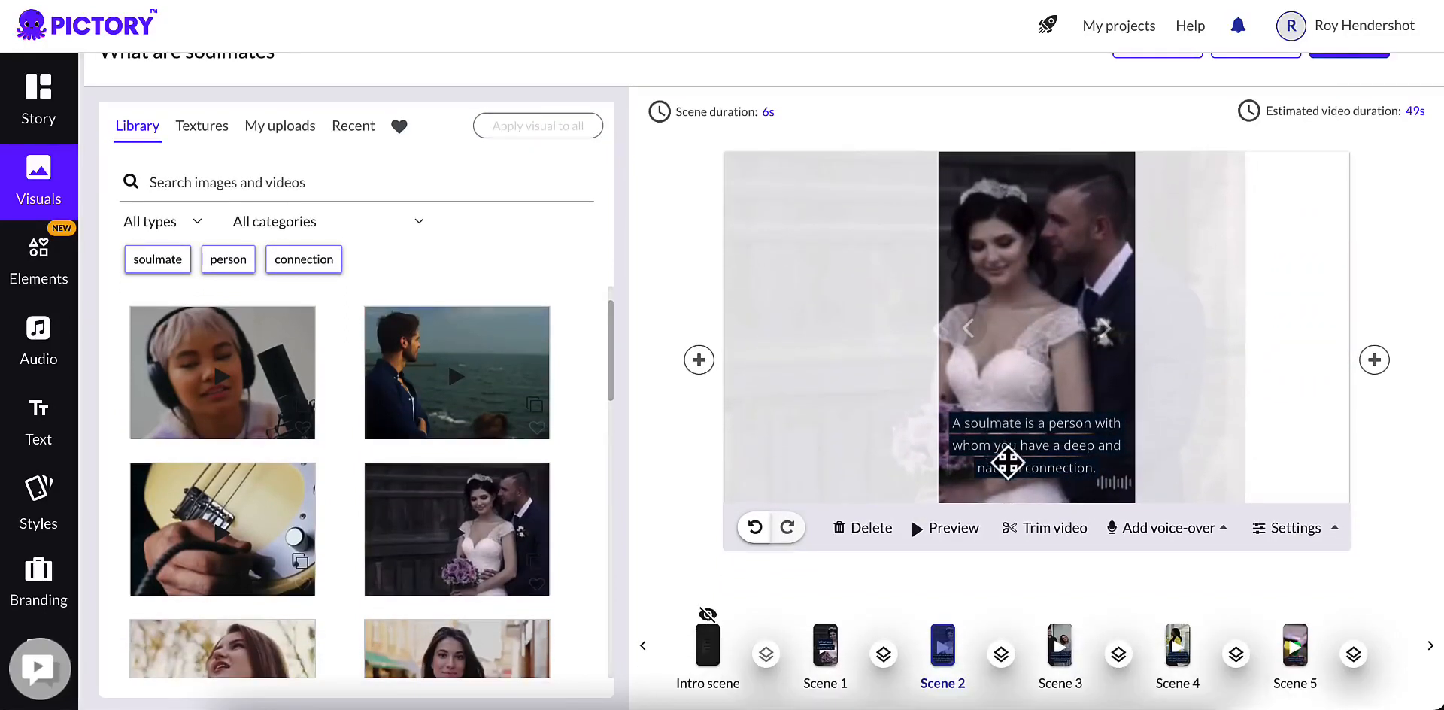
left_click(1051, 681)
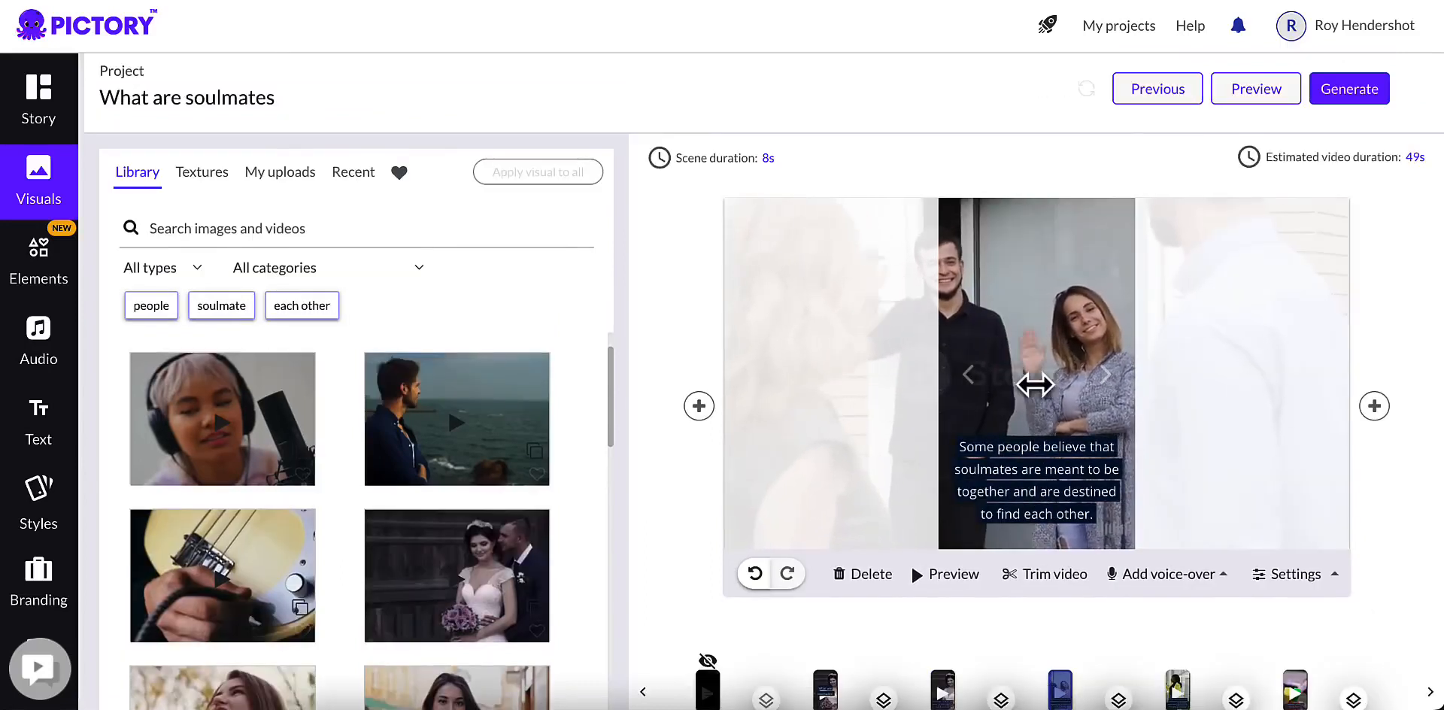
left_click_drag(1012, 367, 1035, 369)
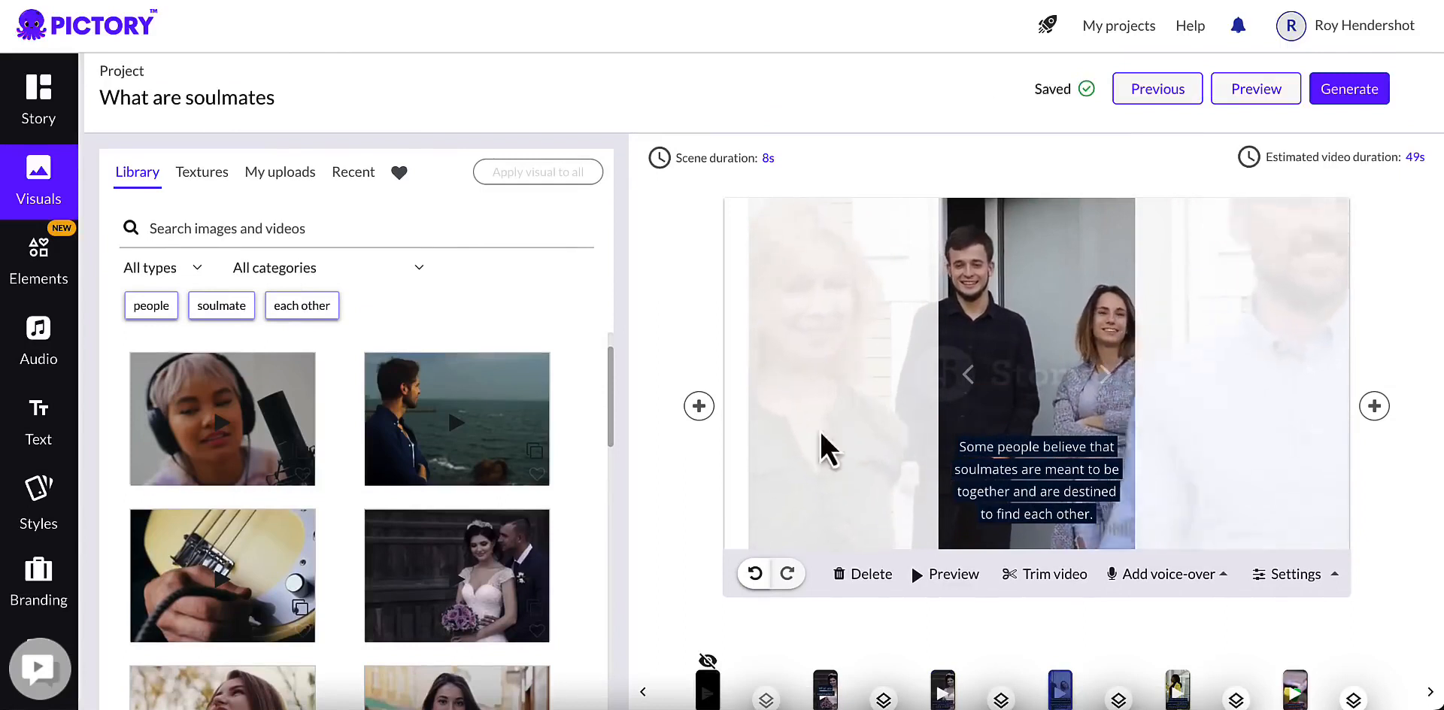
left_click_drag(317, 214, 84, 217)
type("p")
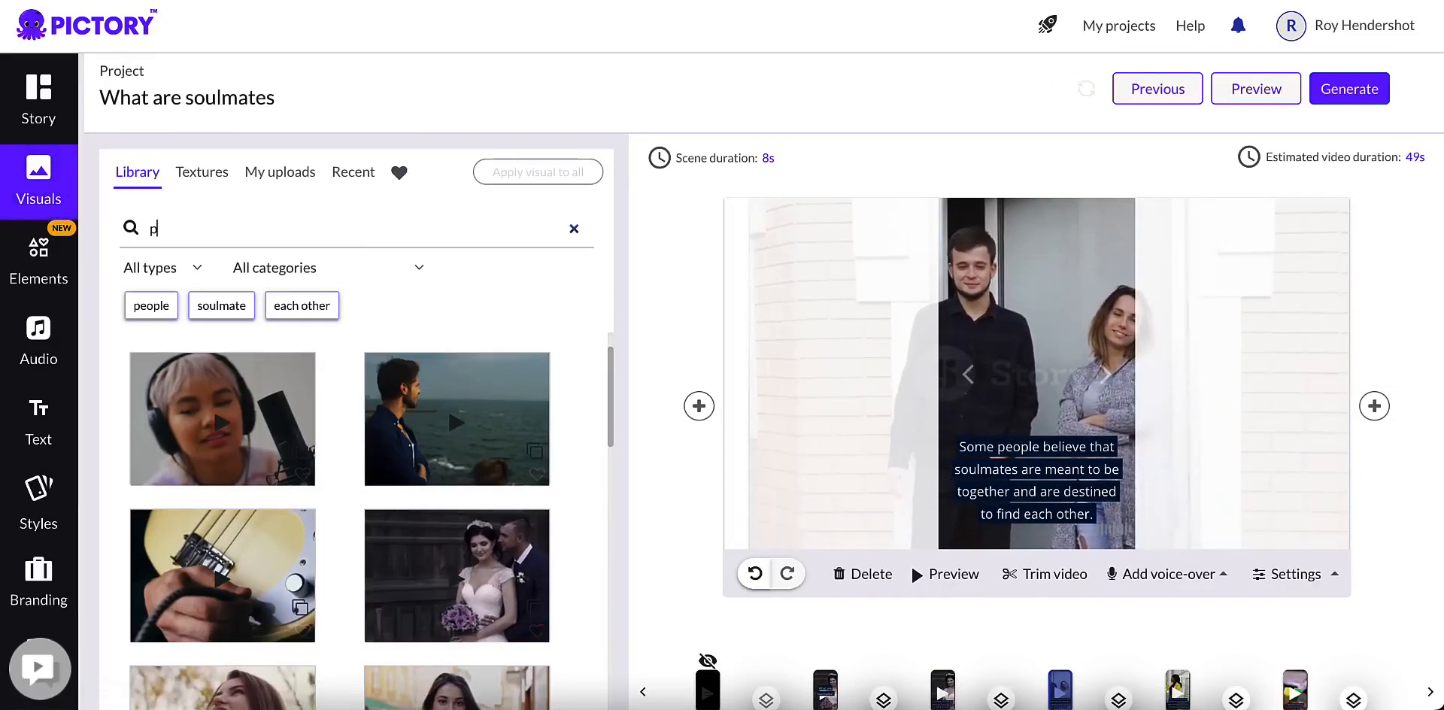
type("eople together")
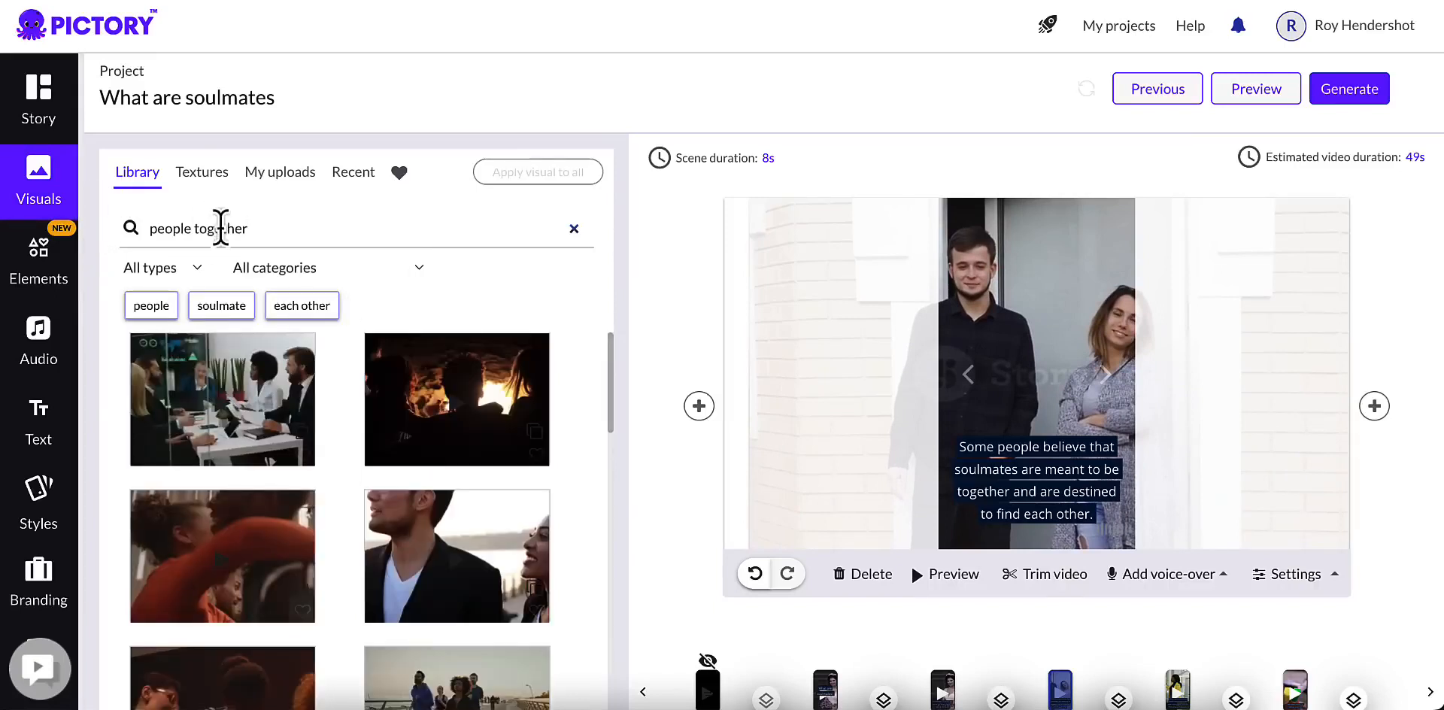
scroll(203, 451, "down", 2)
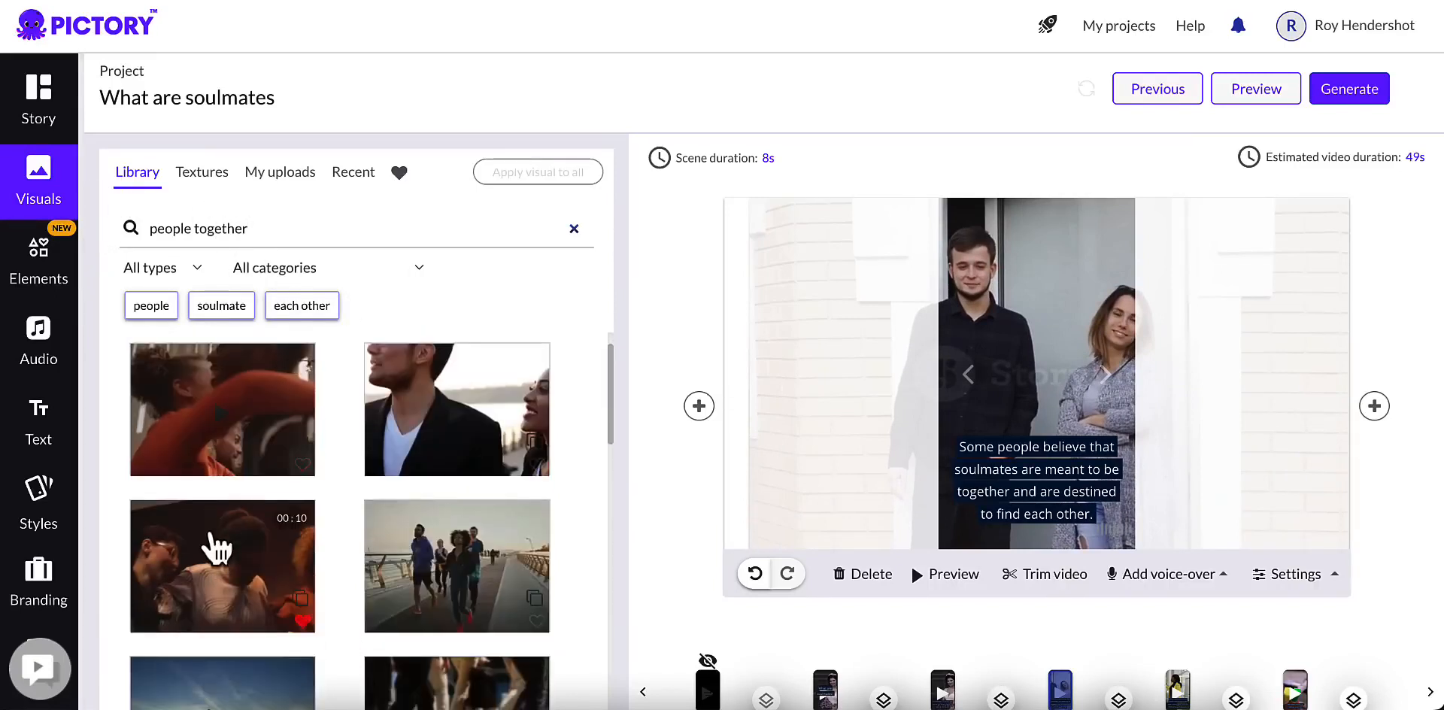
left_click(250, 461)
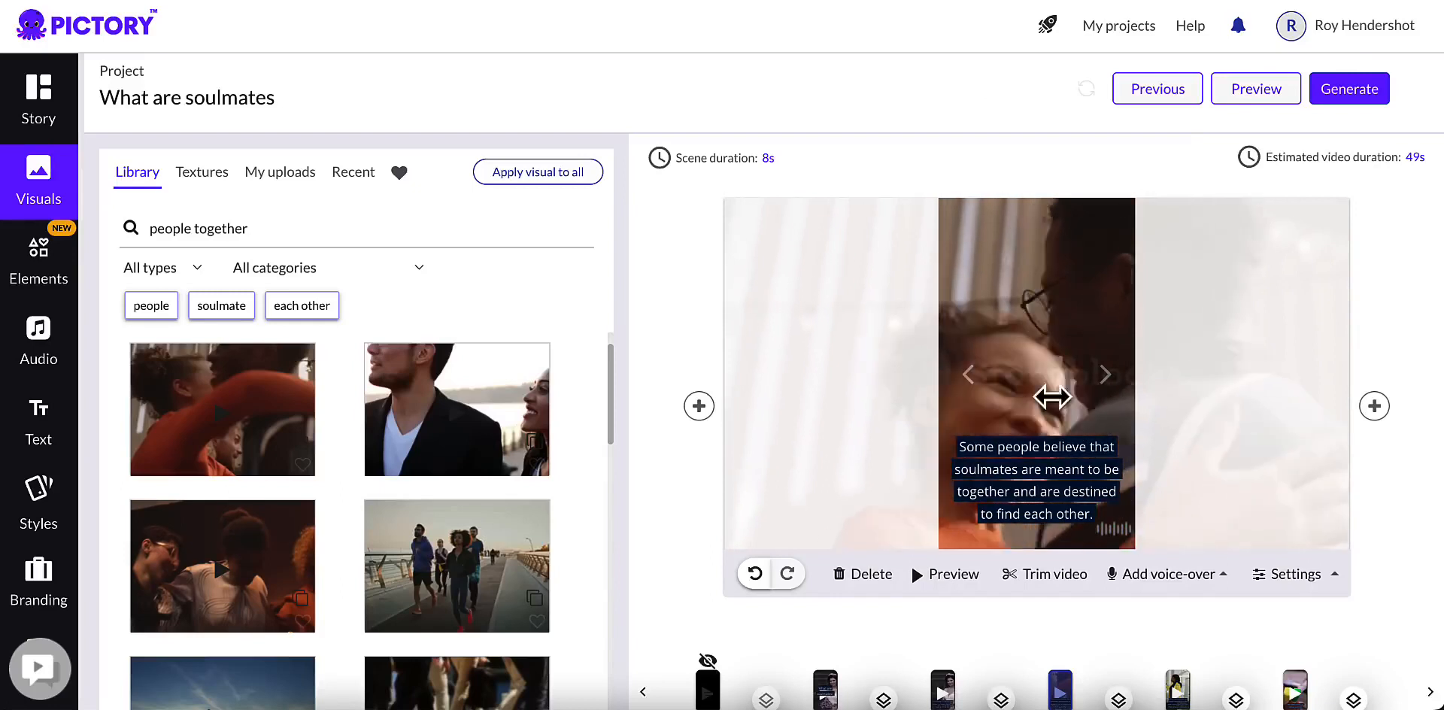
Step: Open scene 4 and check its visual against the caption about people who bring out the best in each other
scroll(977, 654, "down", 1)
left_click(1182, 677)
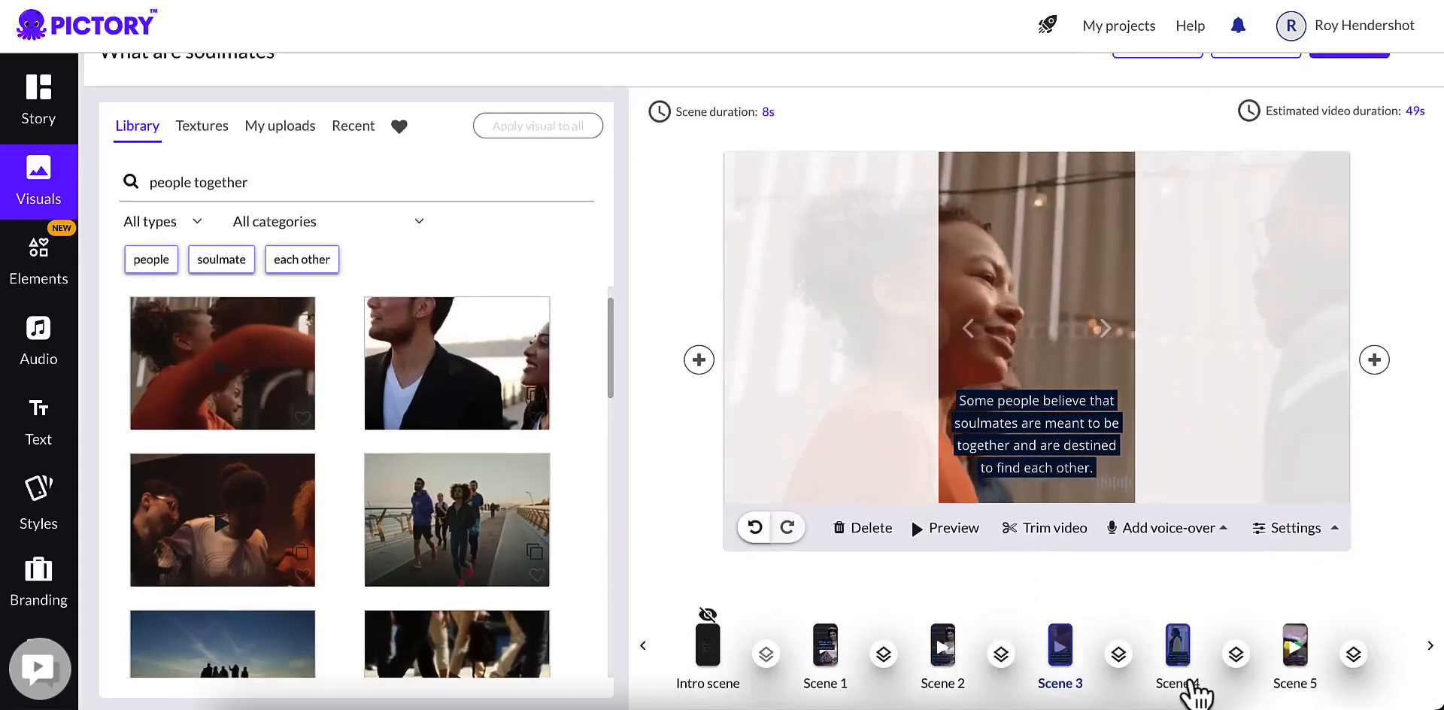
scroll(1186, 684, "up", 1)
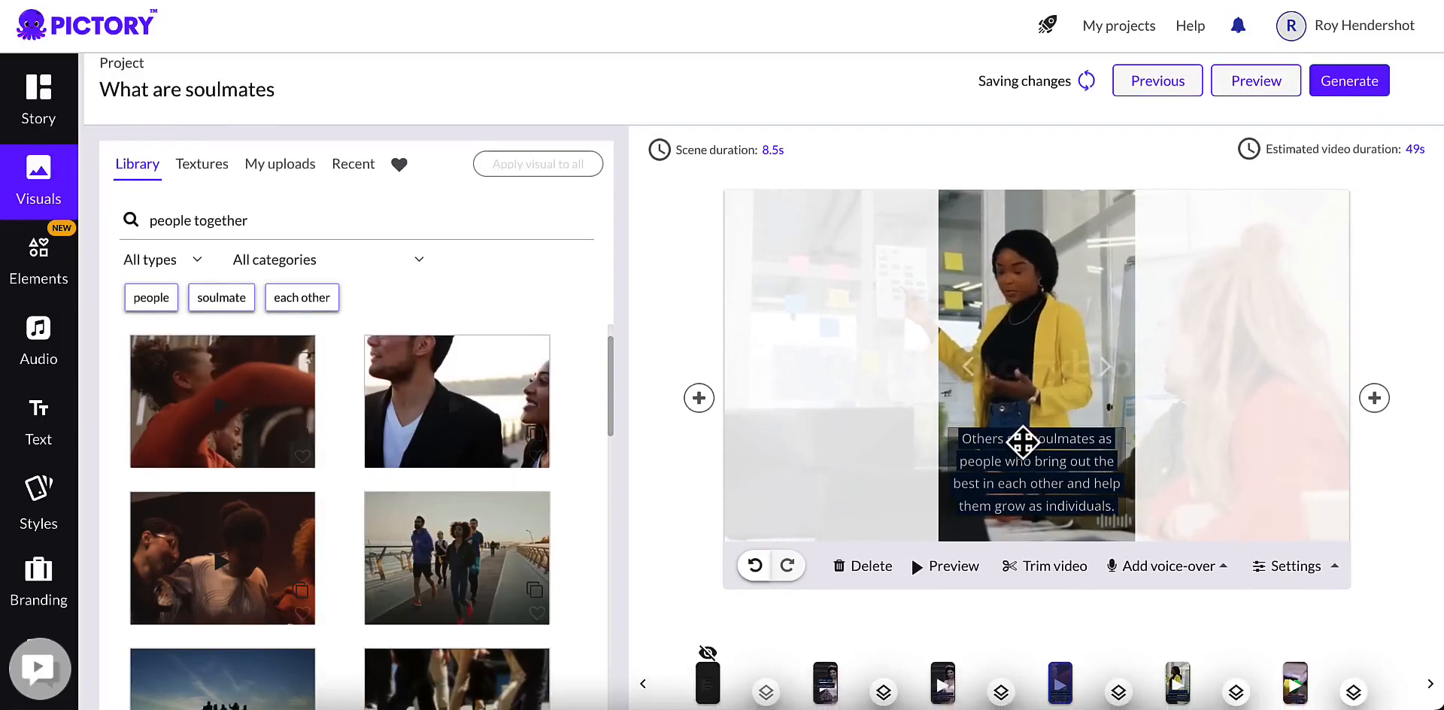
scroll(1024, 436, "down", 1)
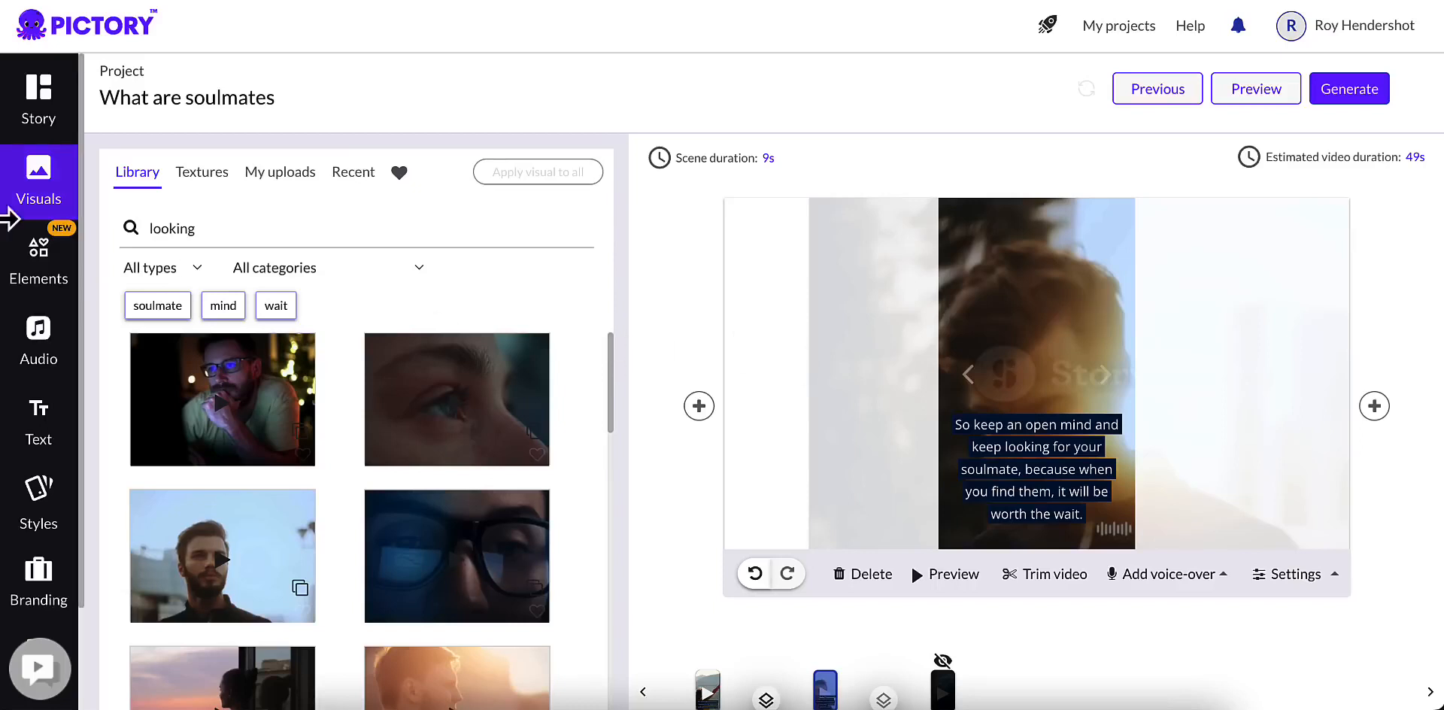
Step: Find the track "Sunday Morning", apply it as the video's background music and set the background music volume to 10%
left_click(27, 278)
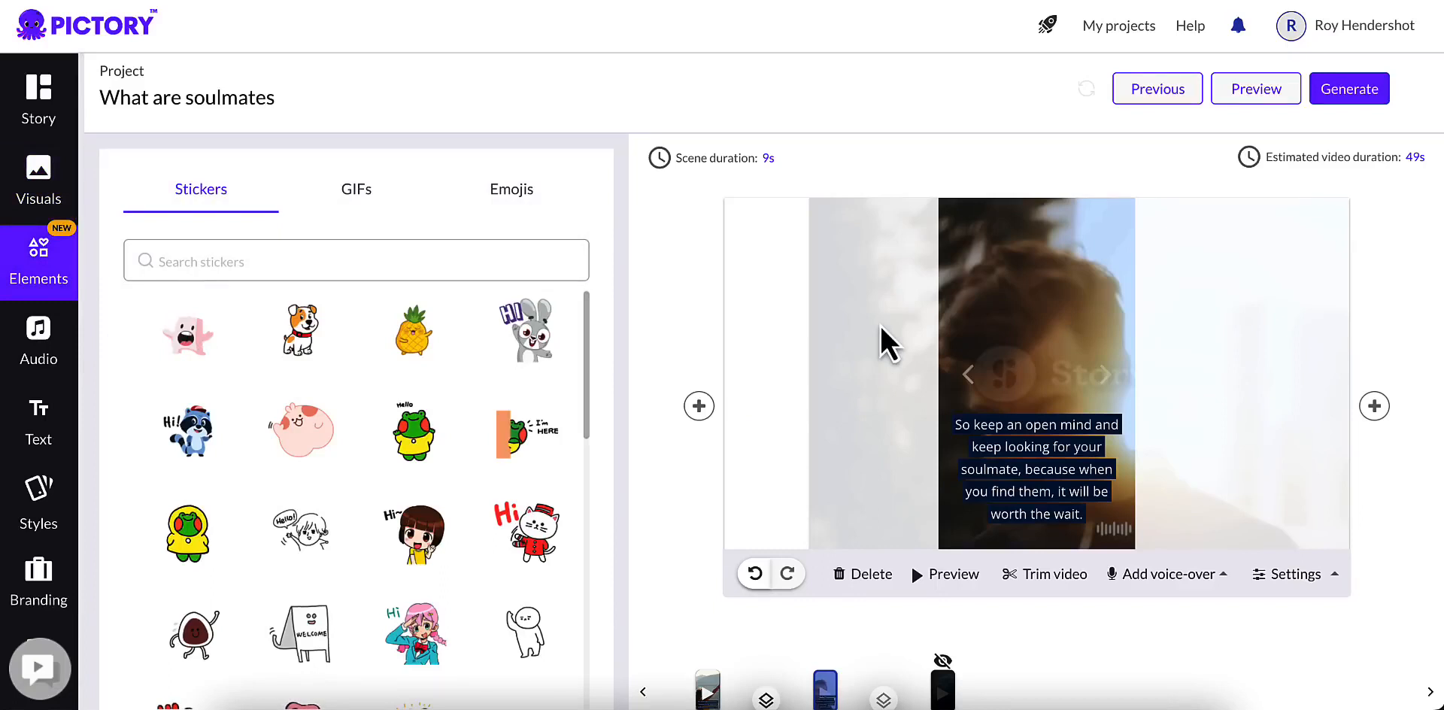
left_click(50, 366)
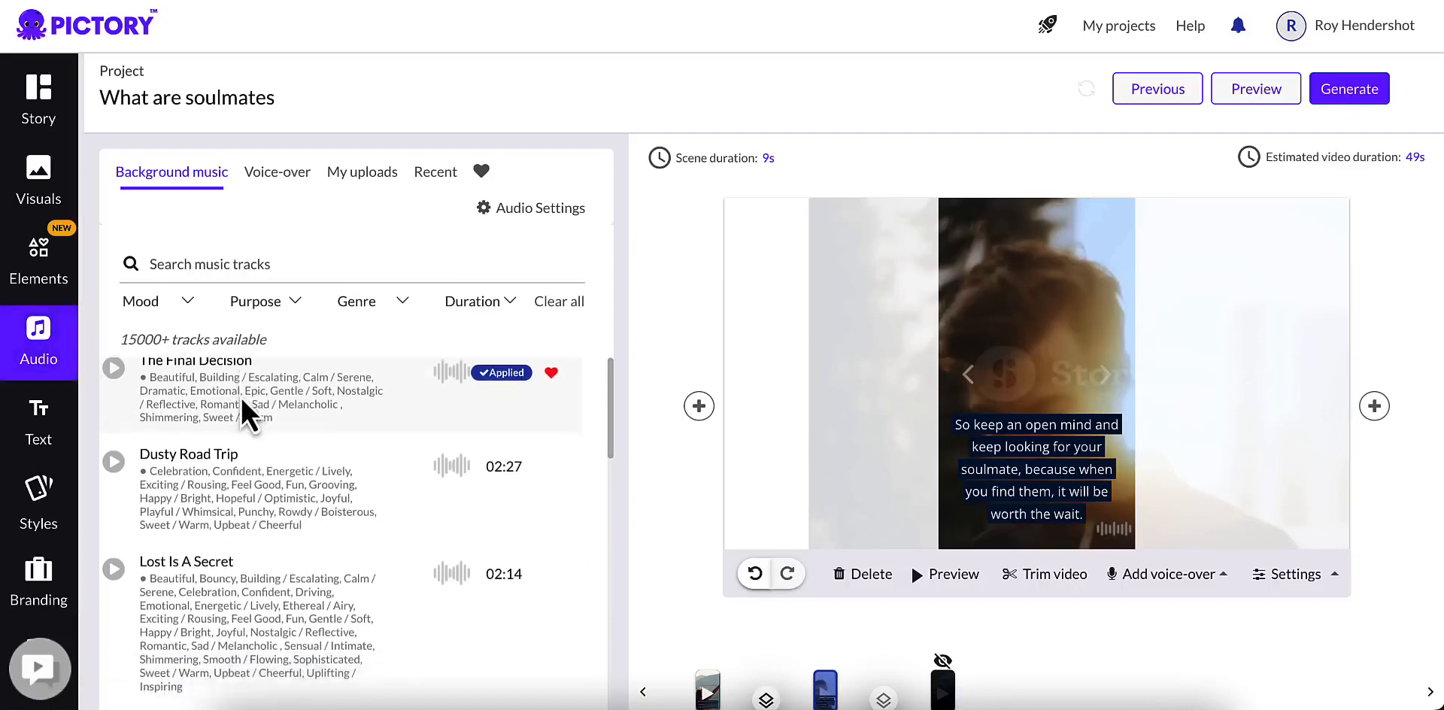
left_click(285, 262)
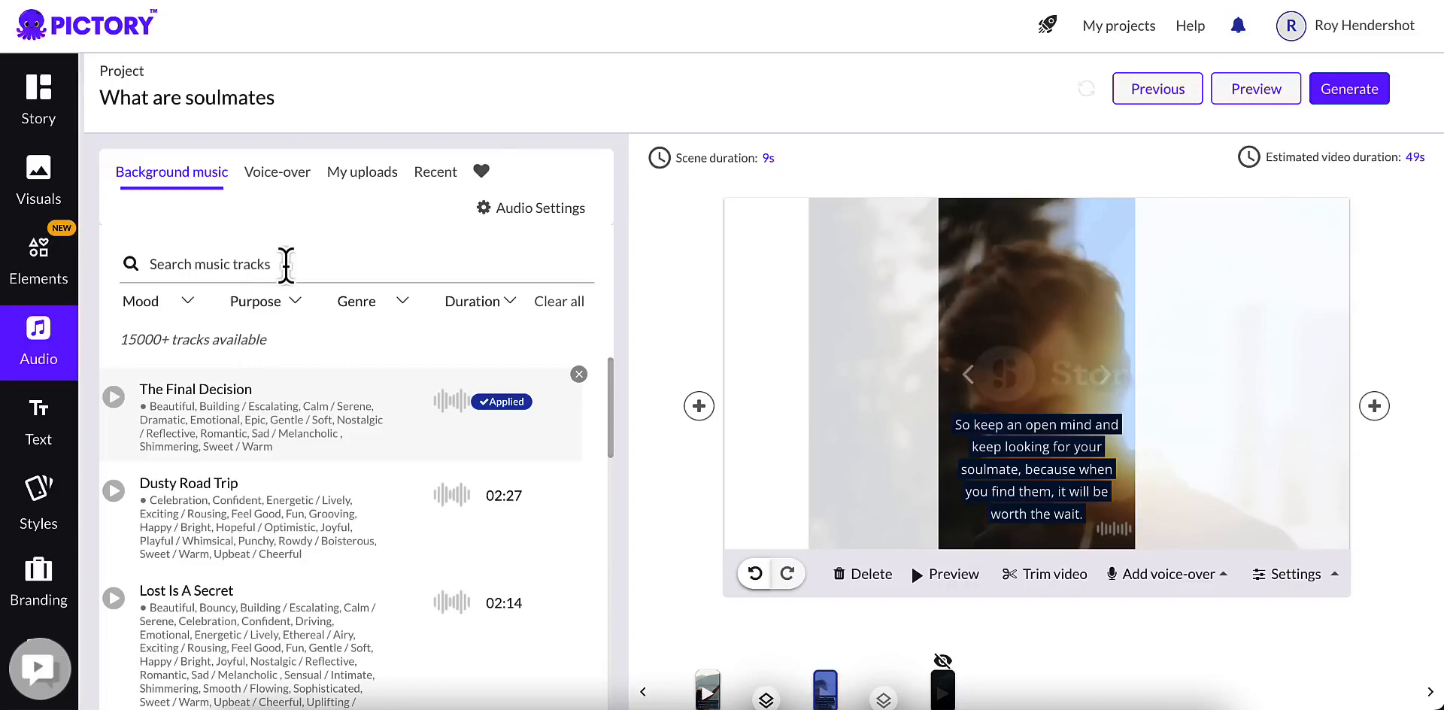
type("sunday morning")
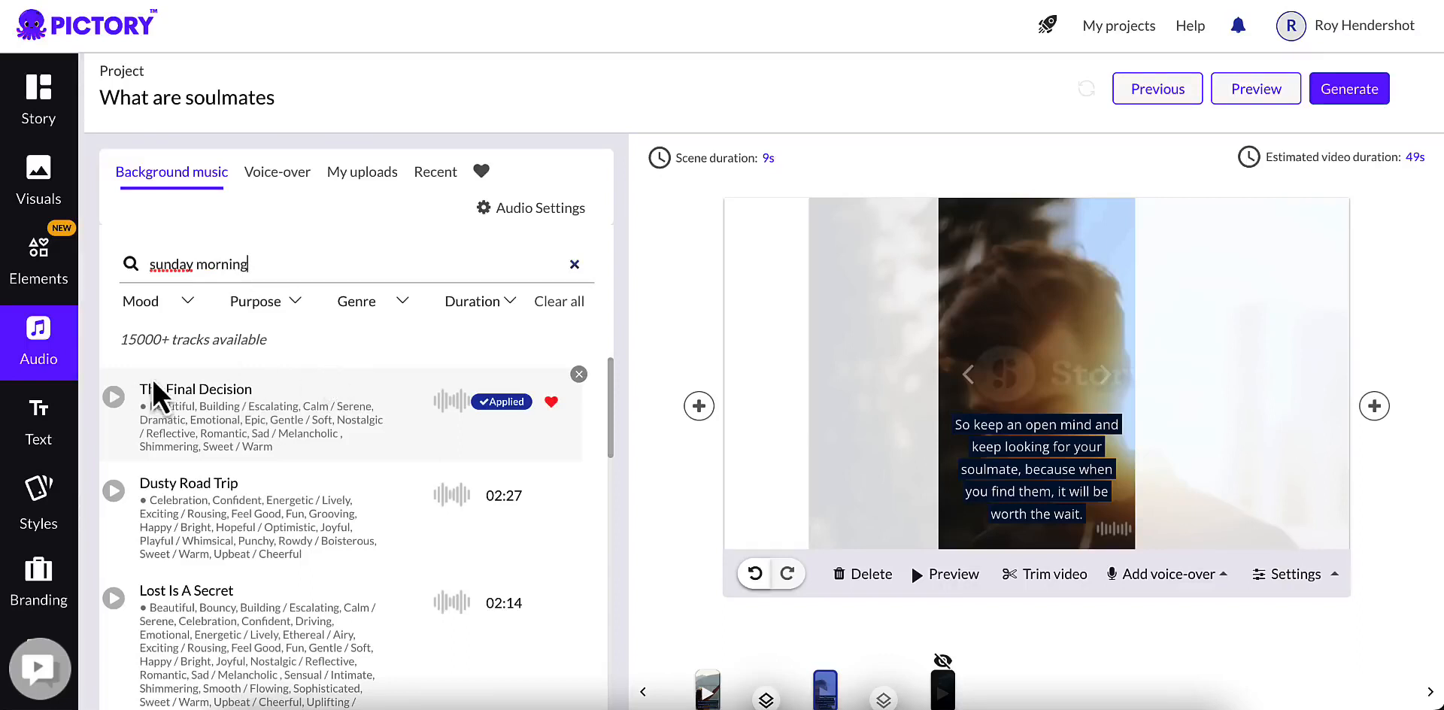
scroll(253, 455, "down", 1)
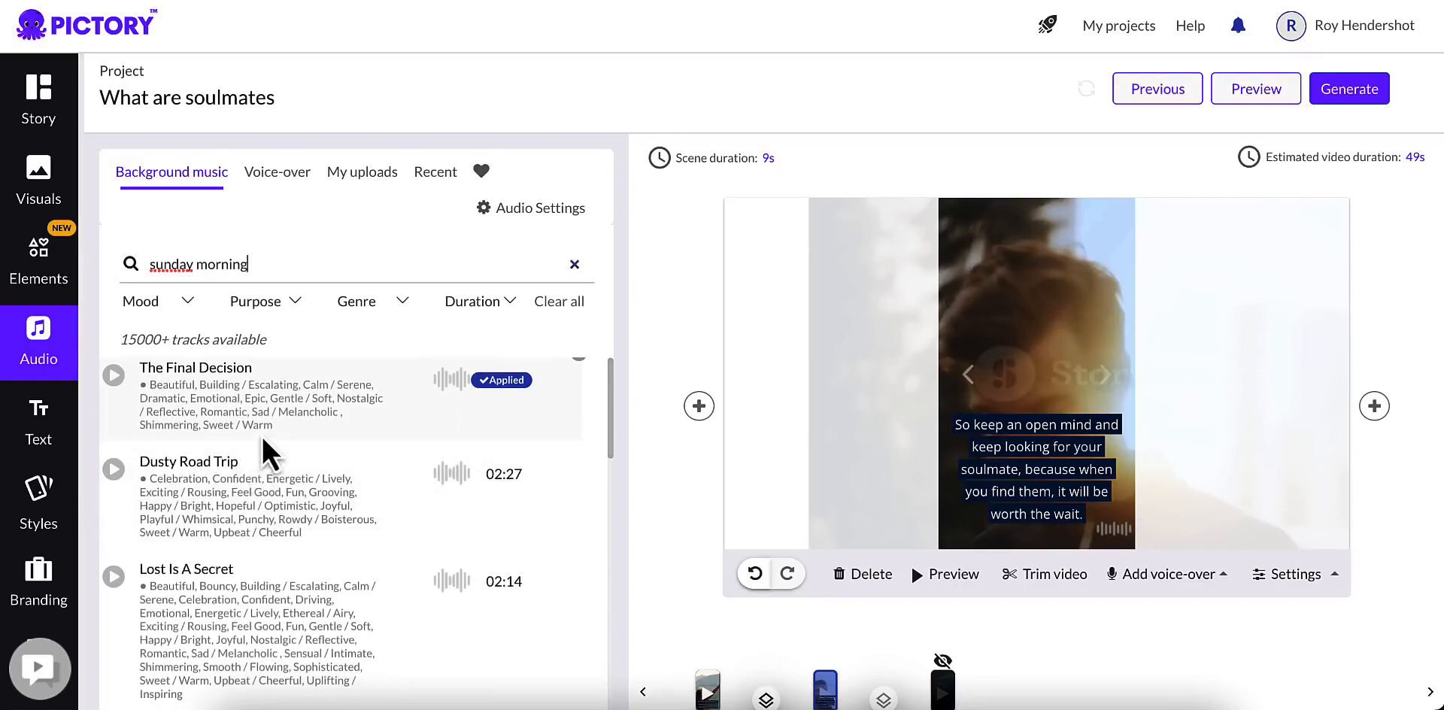
key("Return")
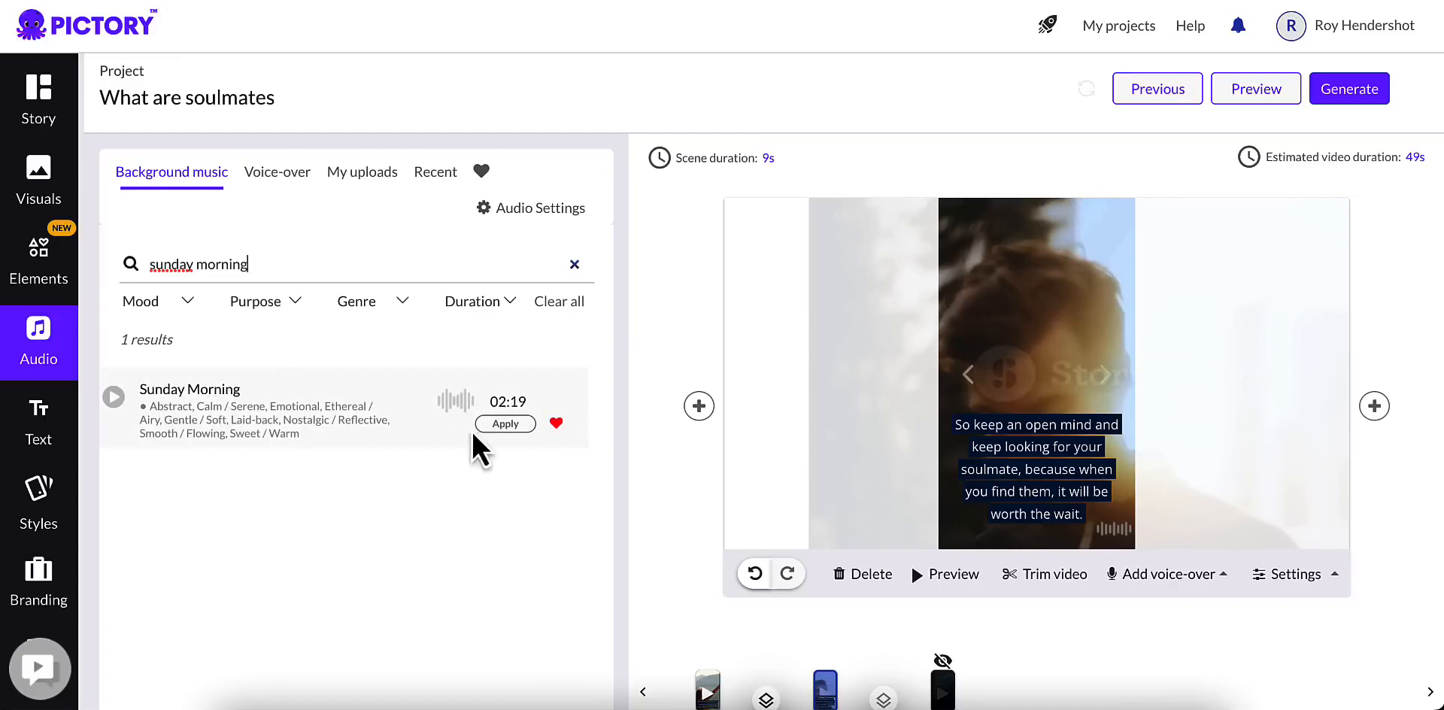
left_click(503, 425)
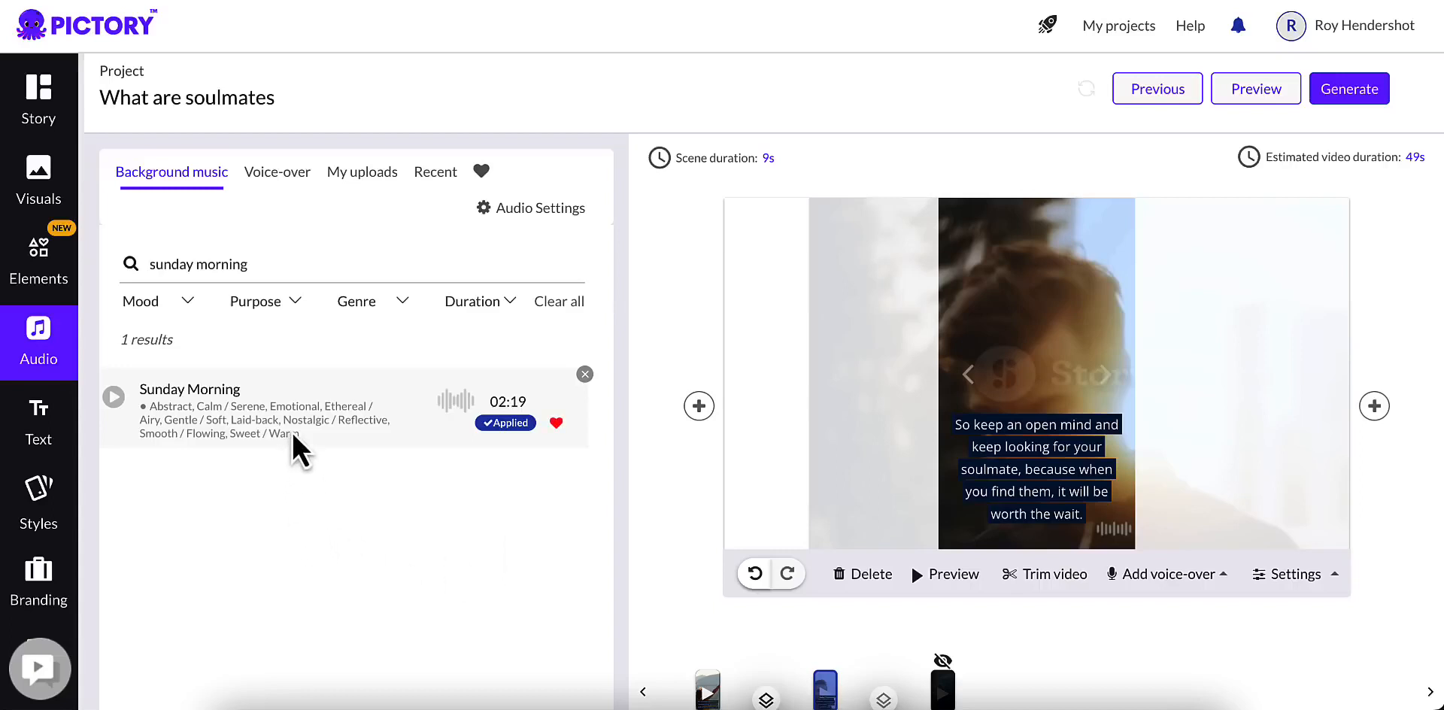
left_click(543, 213)
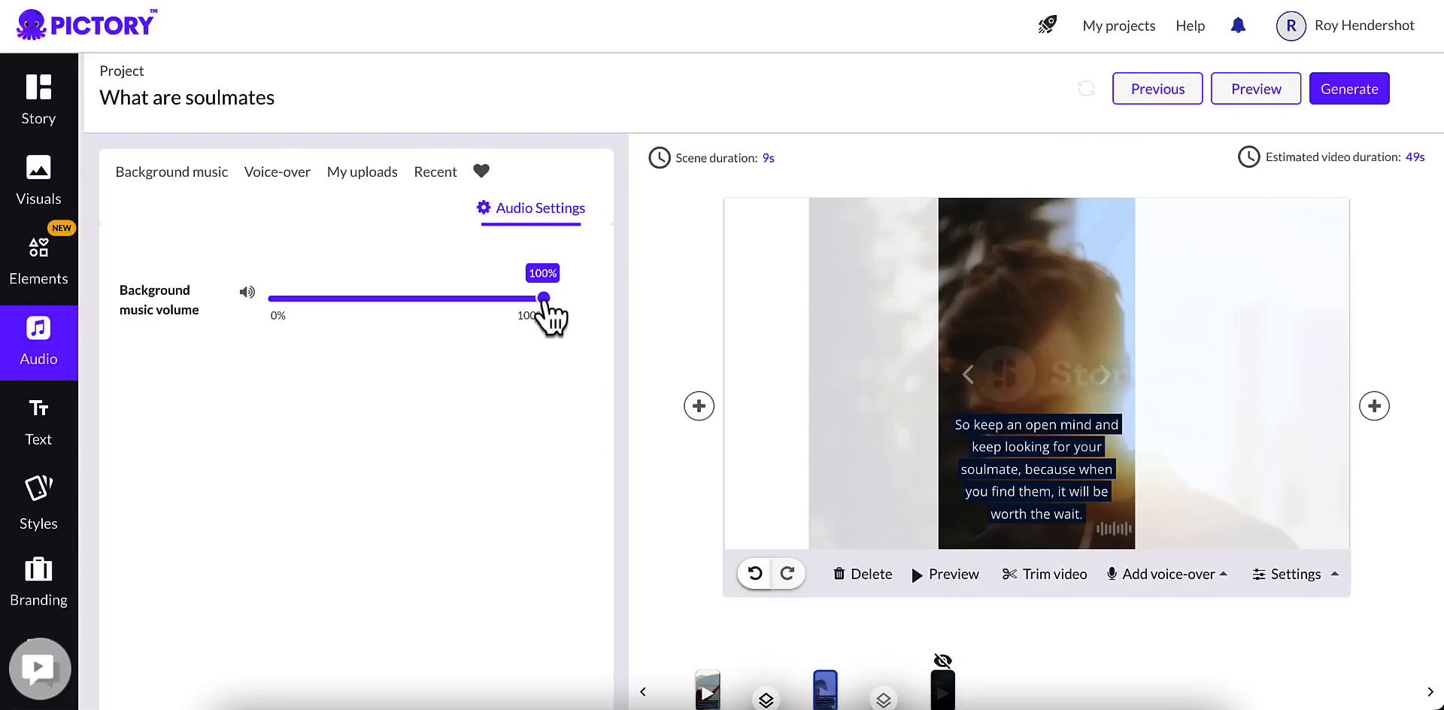
left_click_drag(398, 305, 292, 303)
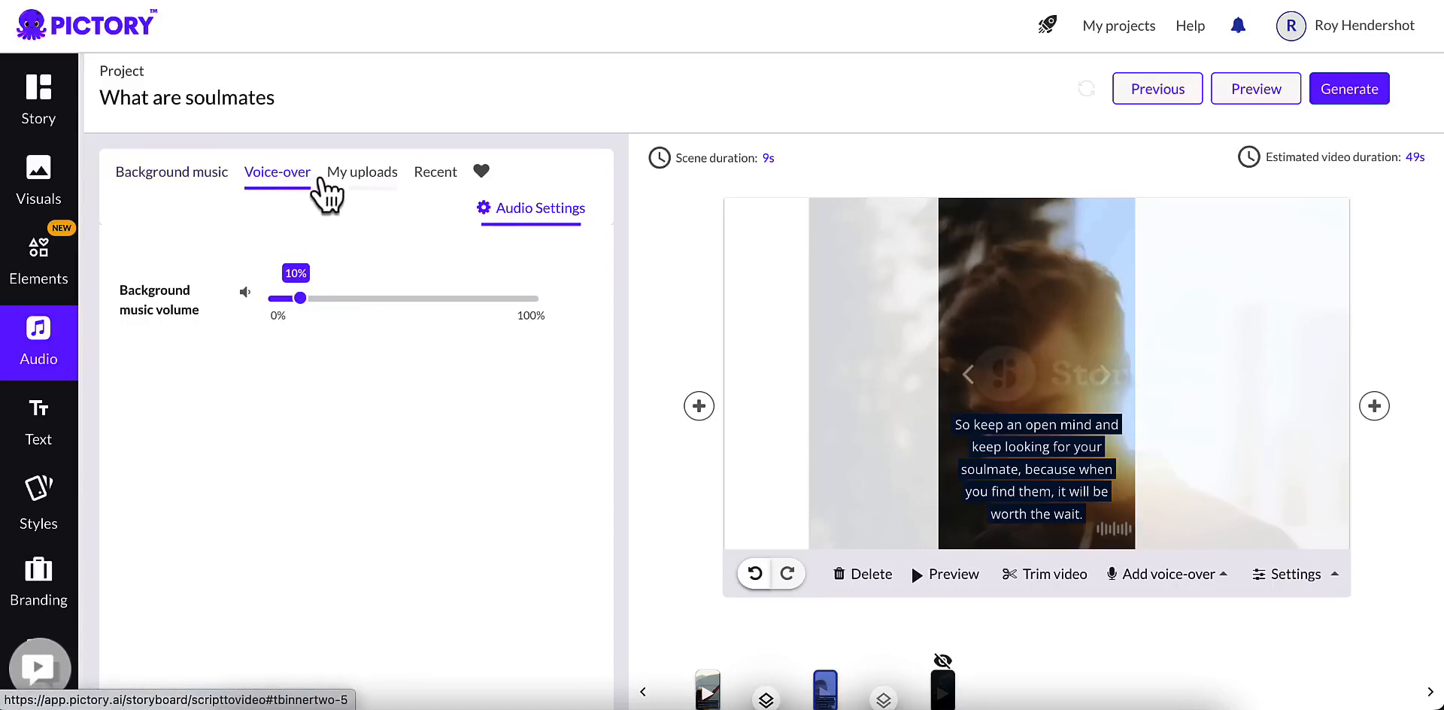
Step: Look through the built-in US English voice-over voices
left_click(275, 188)
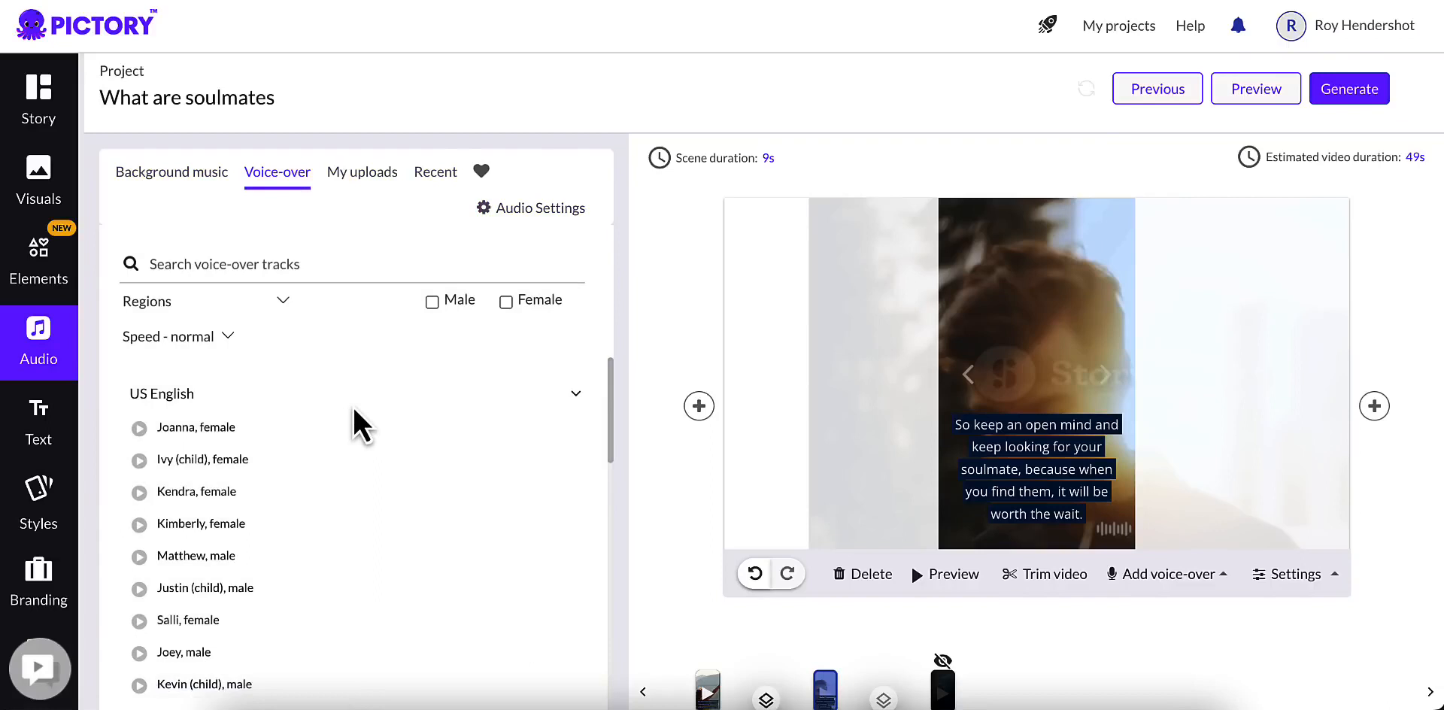
scroll(259, 417, "down", 1)
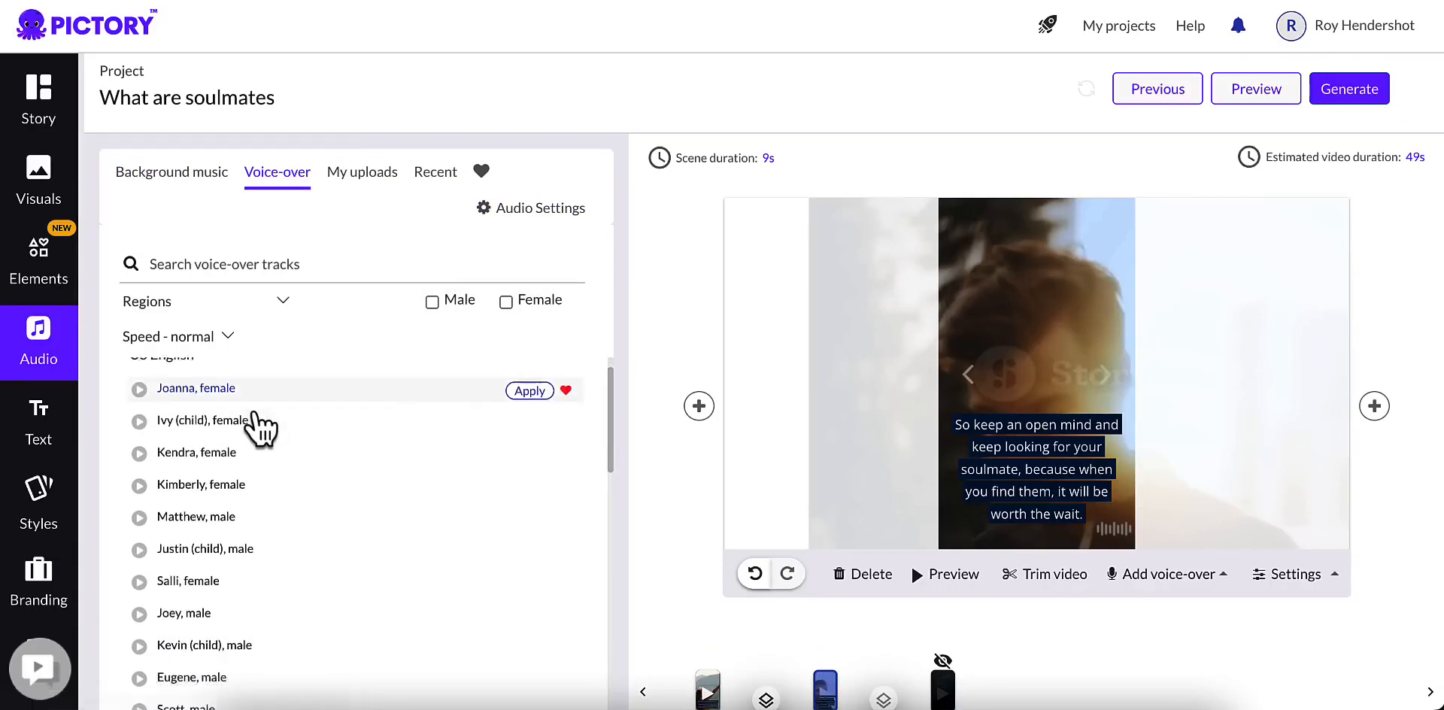
scroll(145, 421, "down", 1)
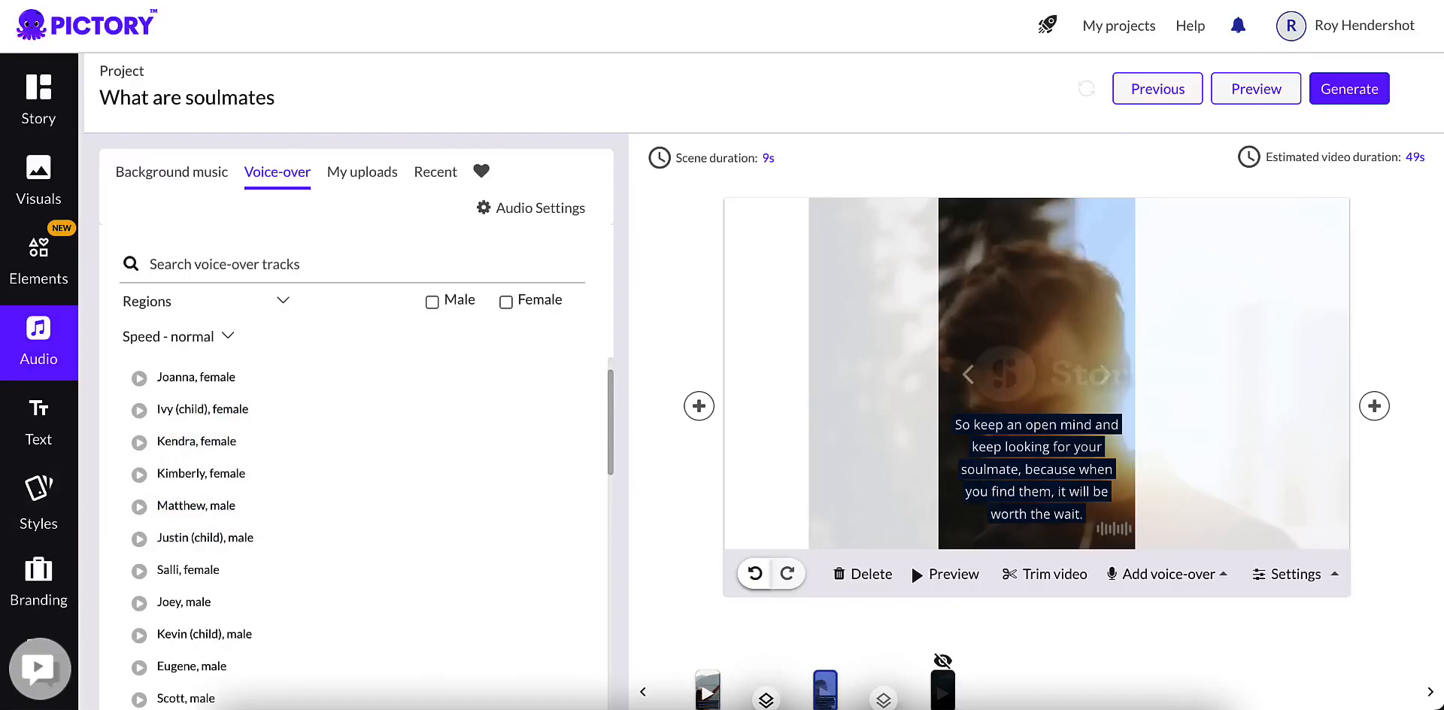
Step: Open the Speechelo website in a new browser tab and go to its login
key("super+t")
left_click(564, 0)
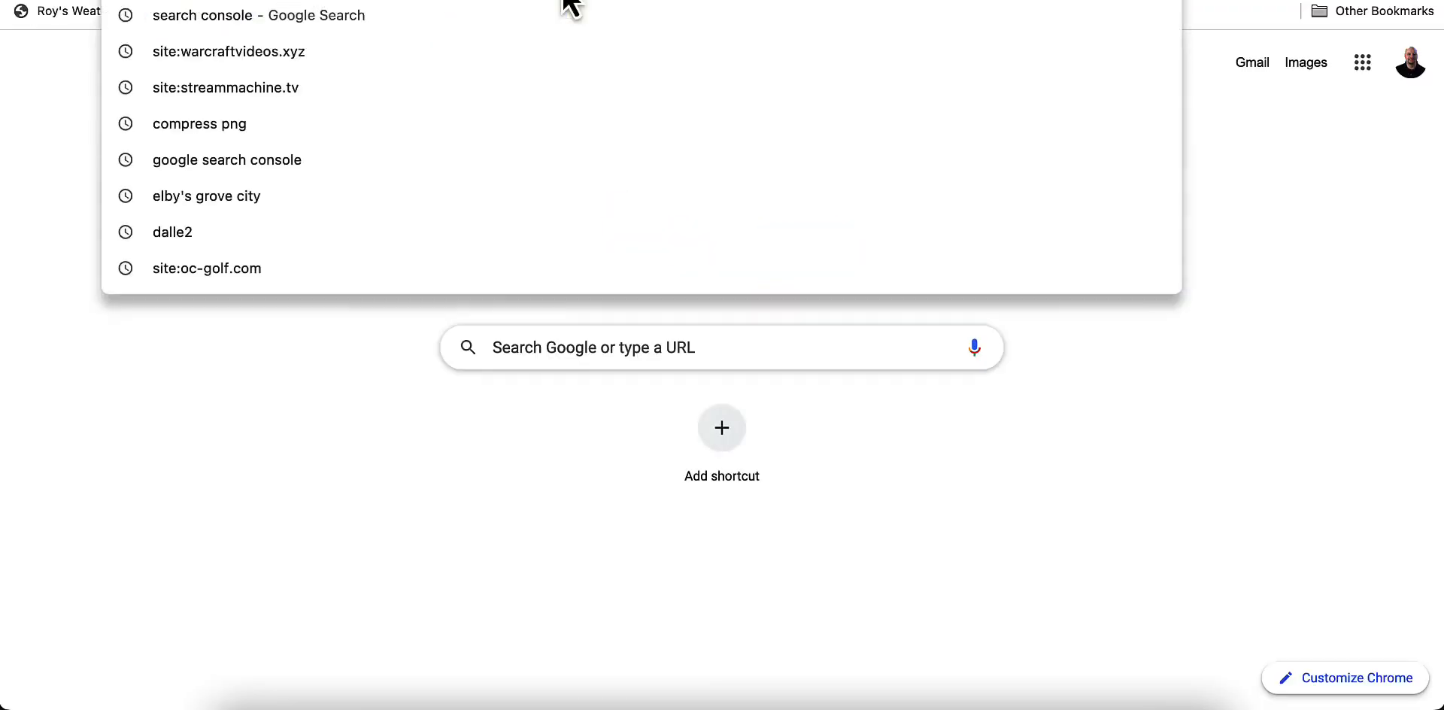
type("speechelo")
key("Return")
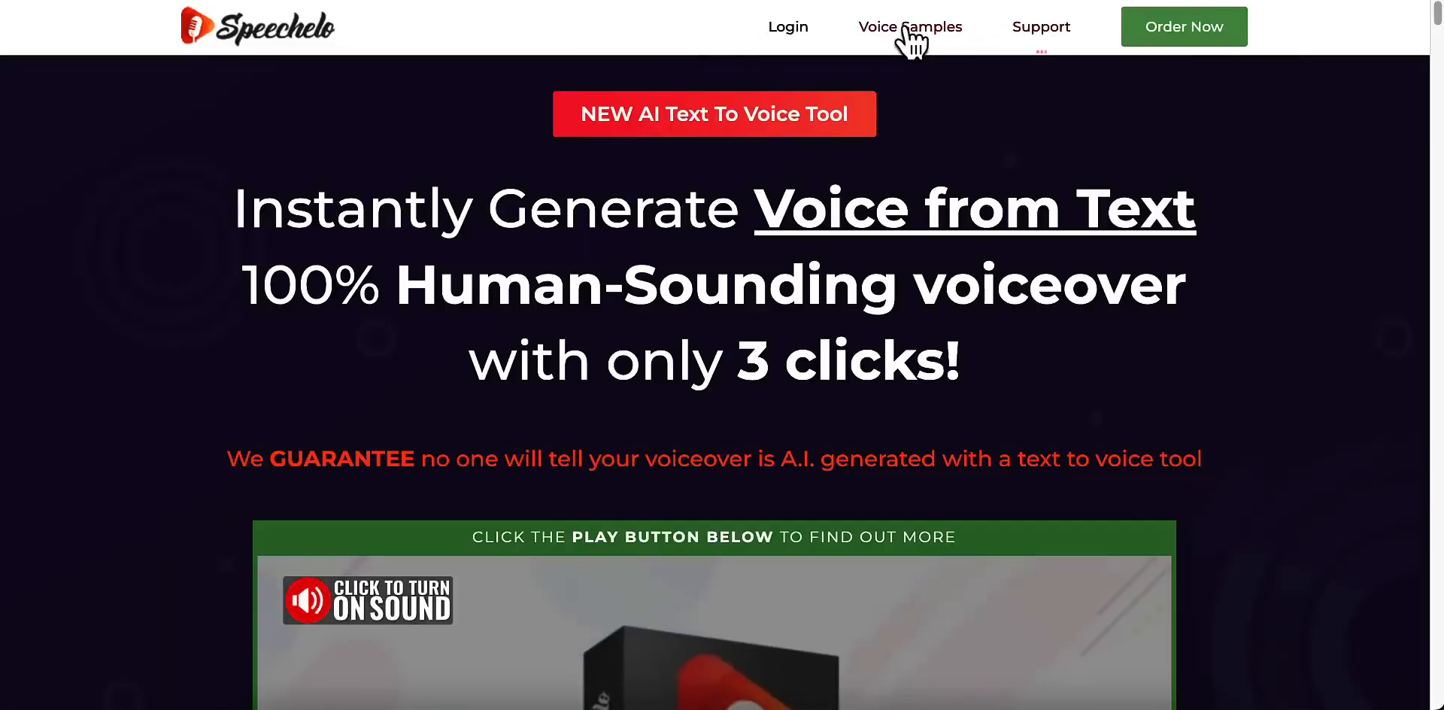
left_click(805, 39)
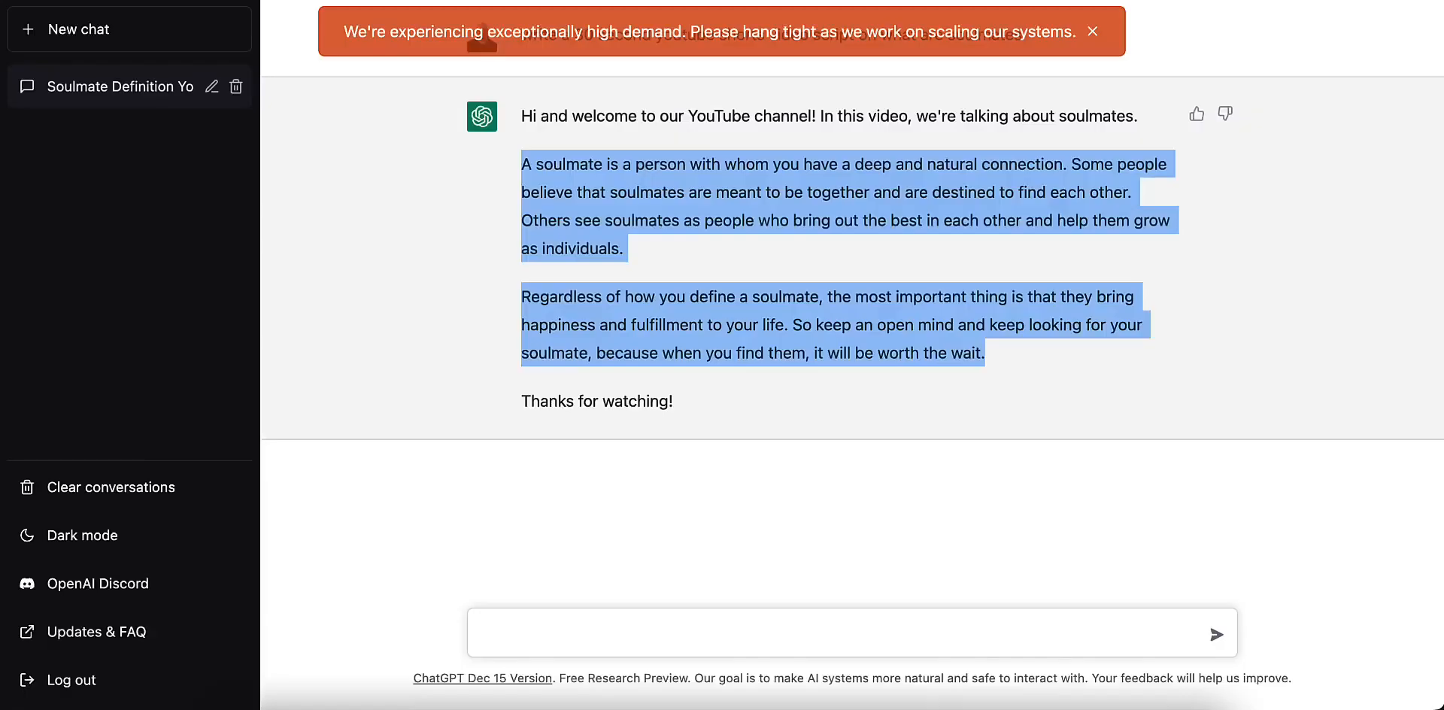
Step: Copy the two highlighted ChatGPT script paragraphs and enter "What are soulmates?" followed by them as the Speechelo voice-over text
right_click(583, 211)
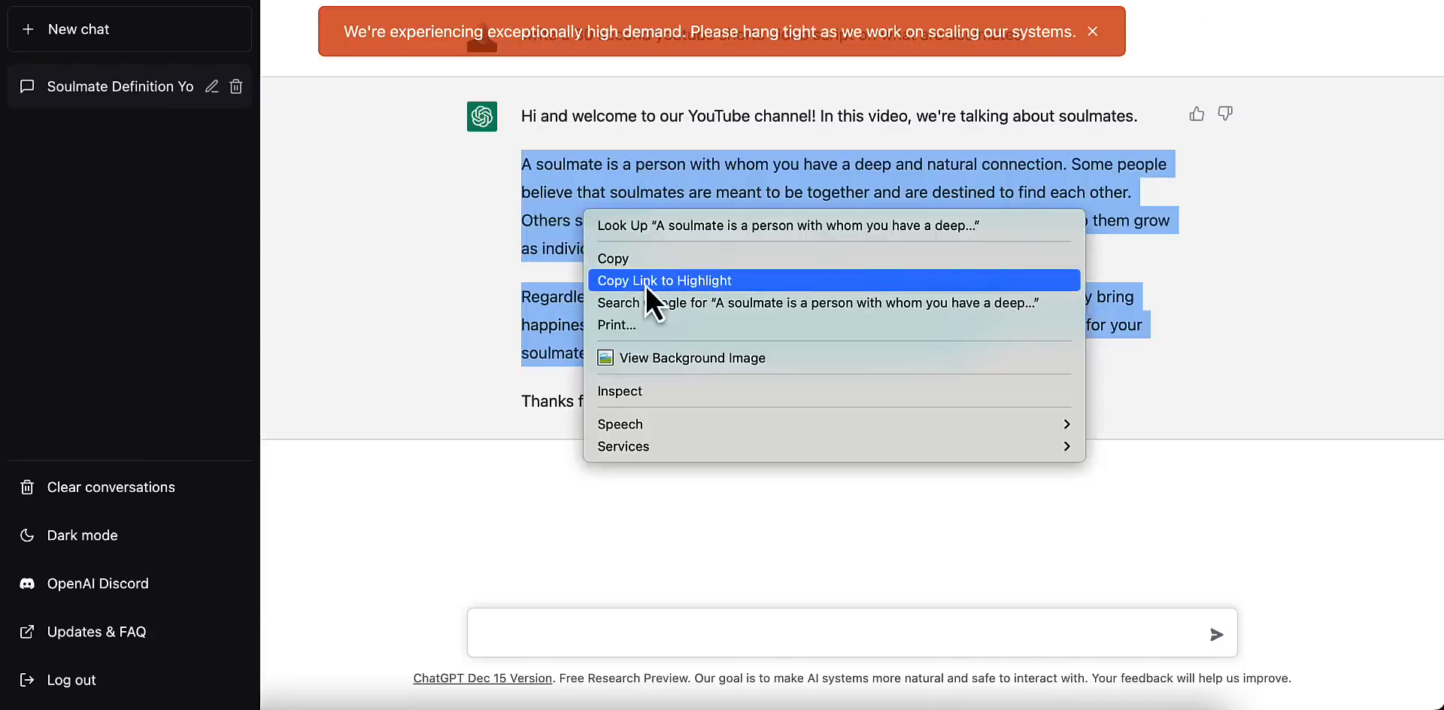
left_click(625, 260)
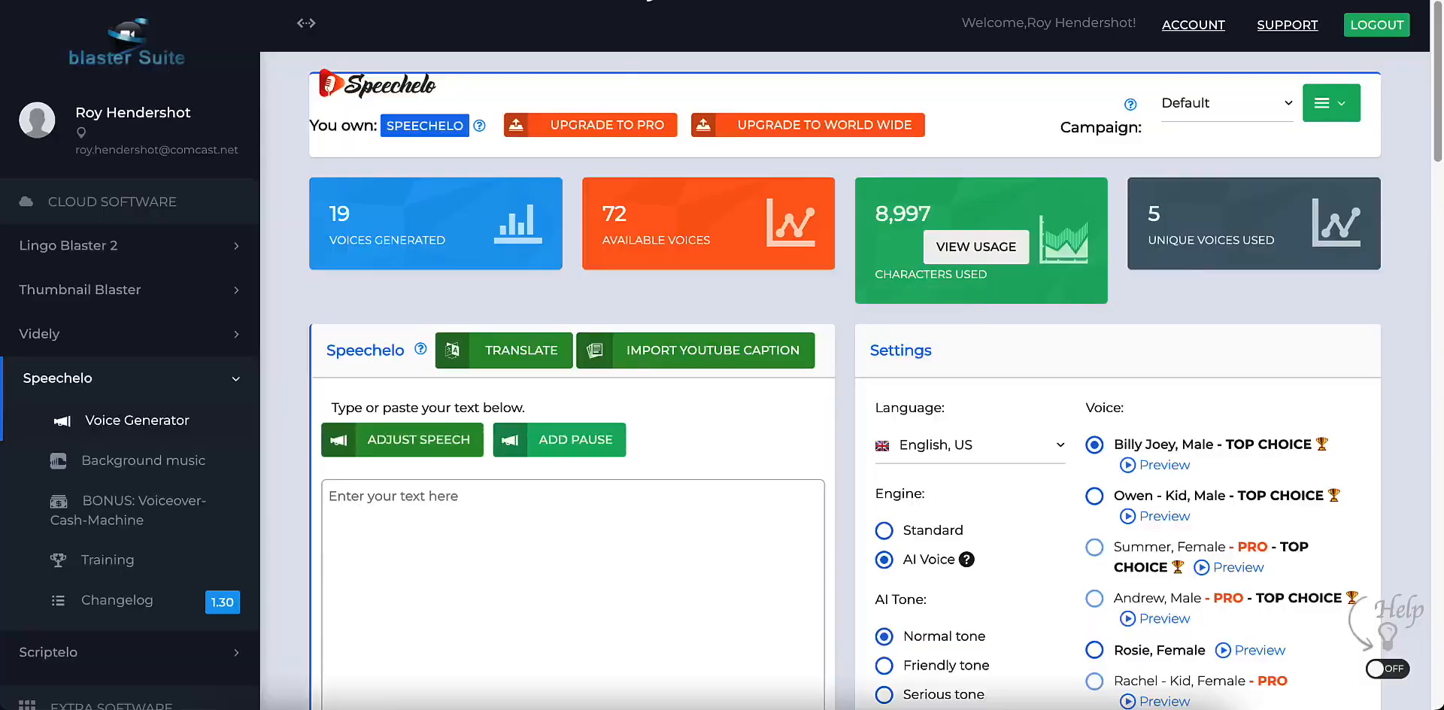
left_click(402, 530)
type("What are sould")
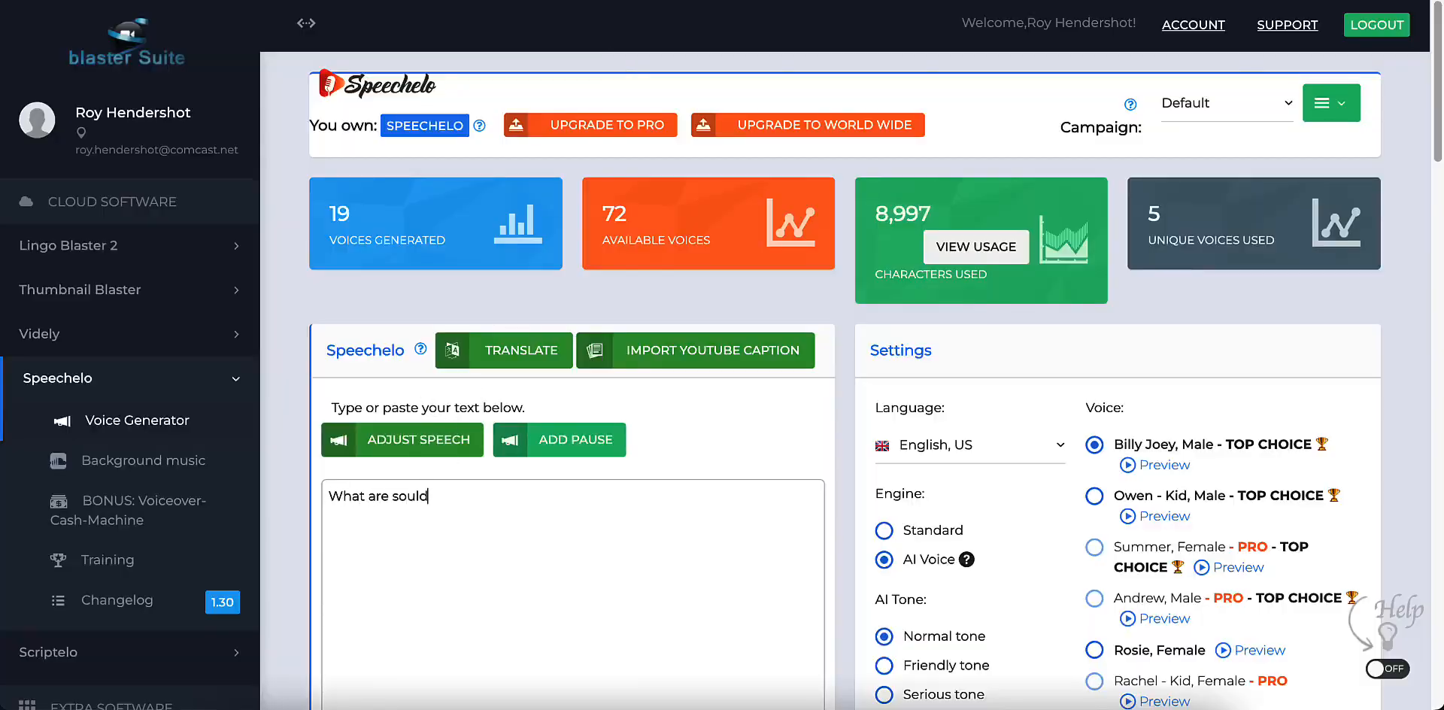
key("BackSpace")
type("mates?")
key("ctrl+v")
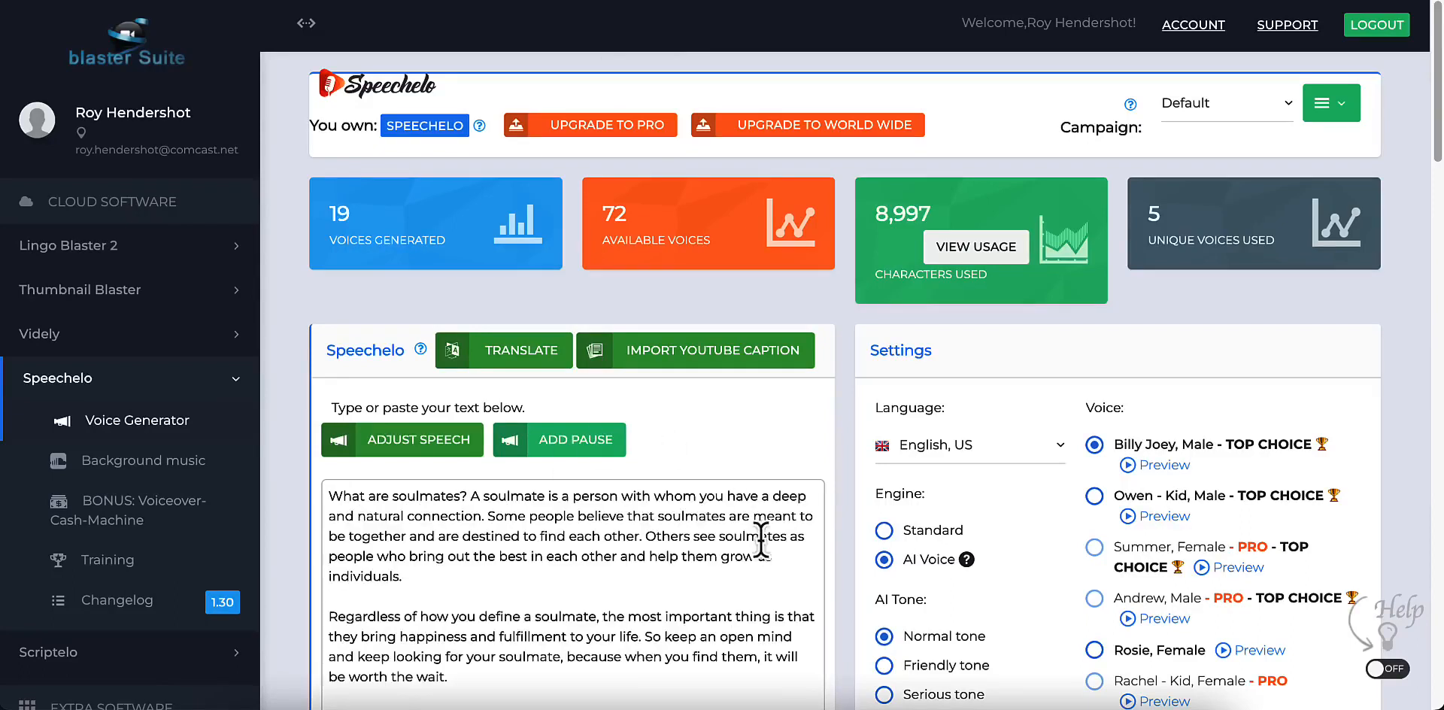
Step: Generate the voice-over in English, Australian with the AI Voice engine and the female voice Addison
scroll(1128, 591, "down", 1)
left_click(954, 354)
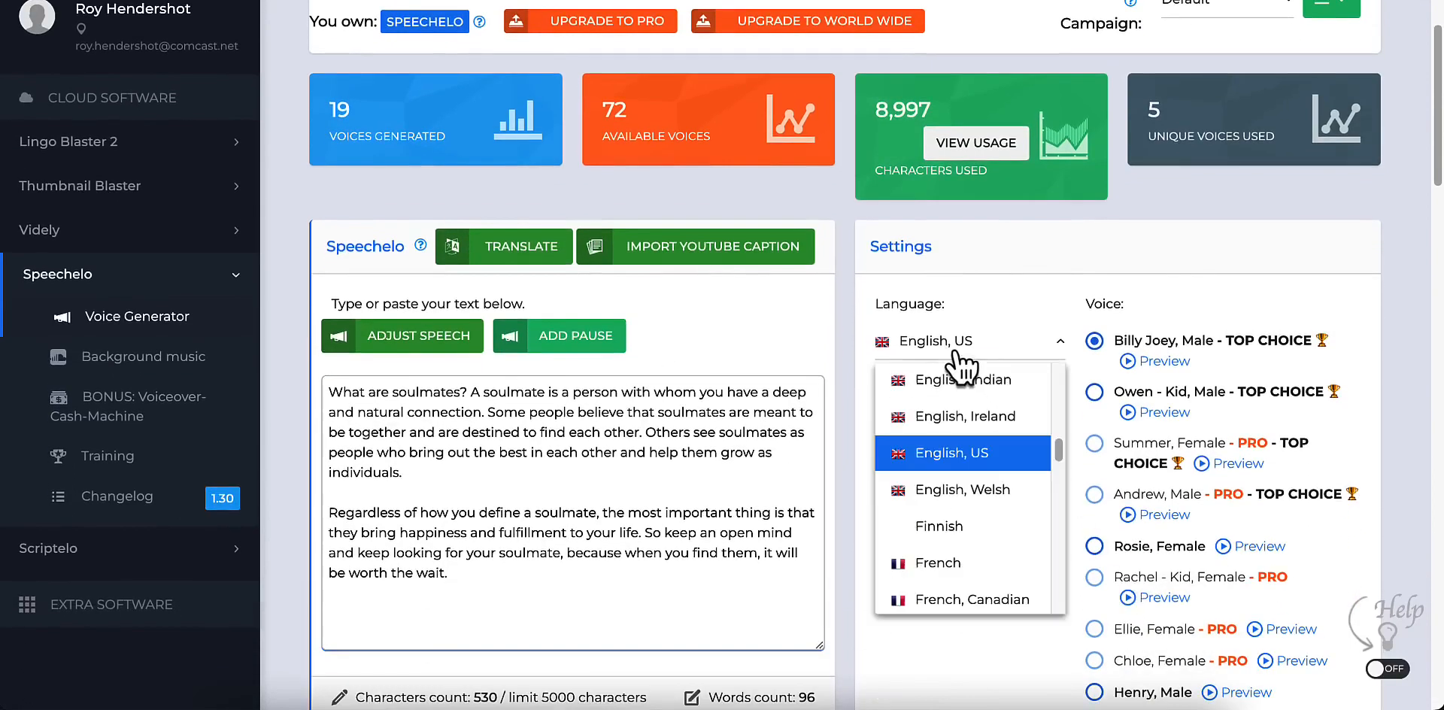
scroll(956, 497, "up", 3)
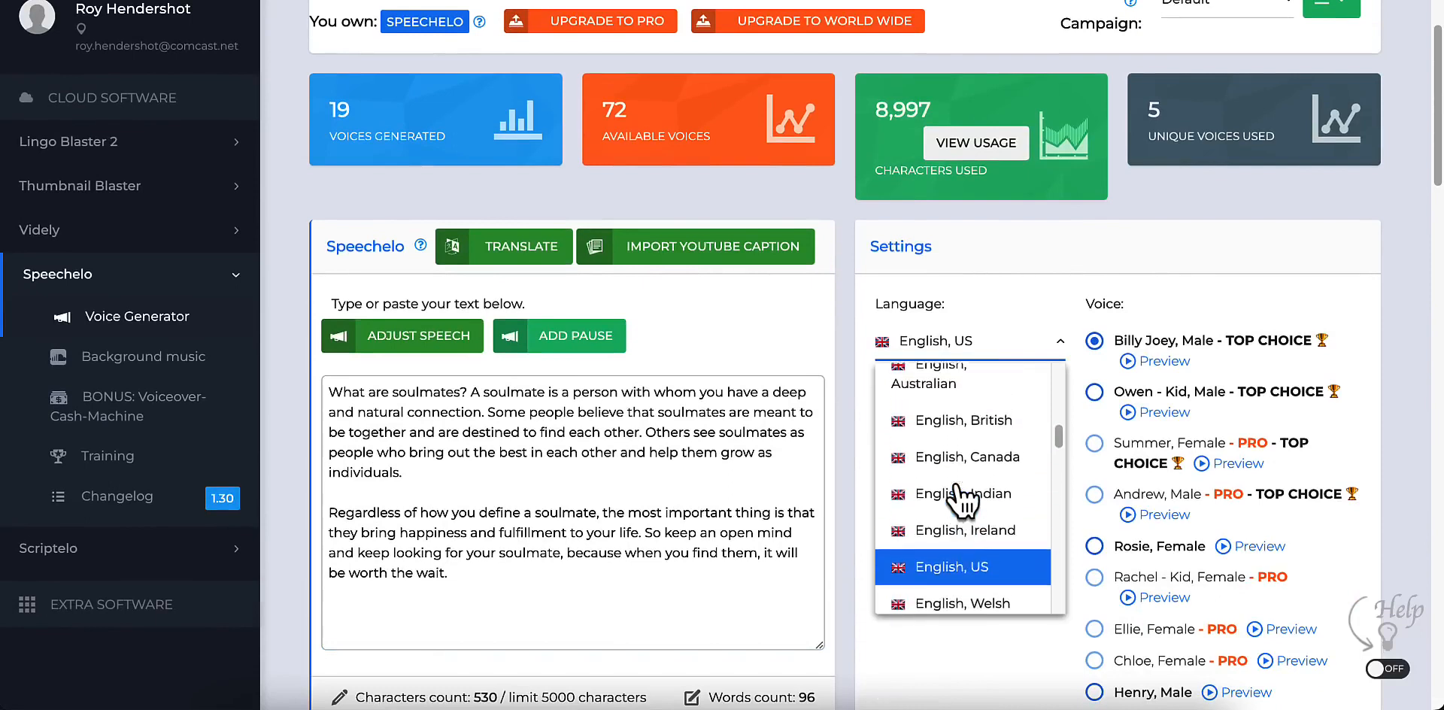
left_click(945, 410)
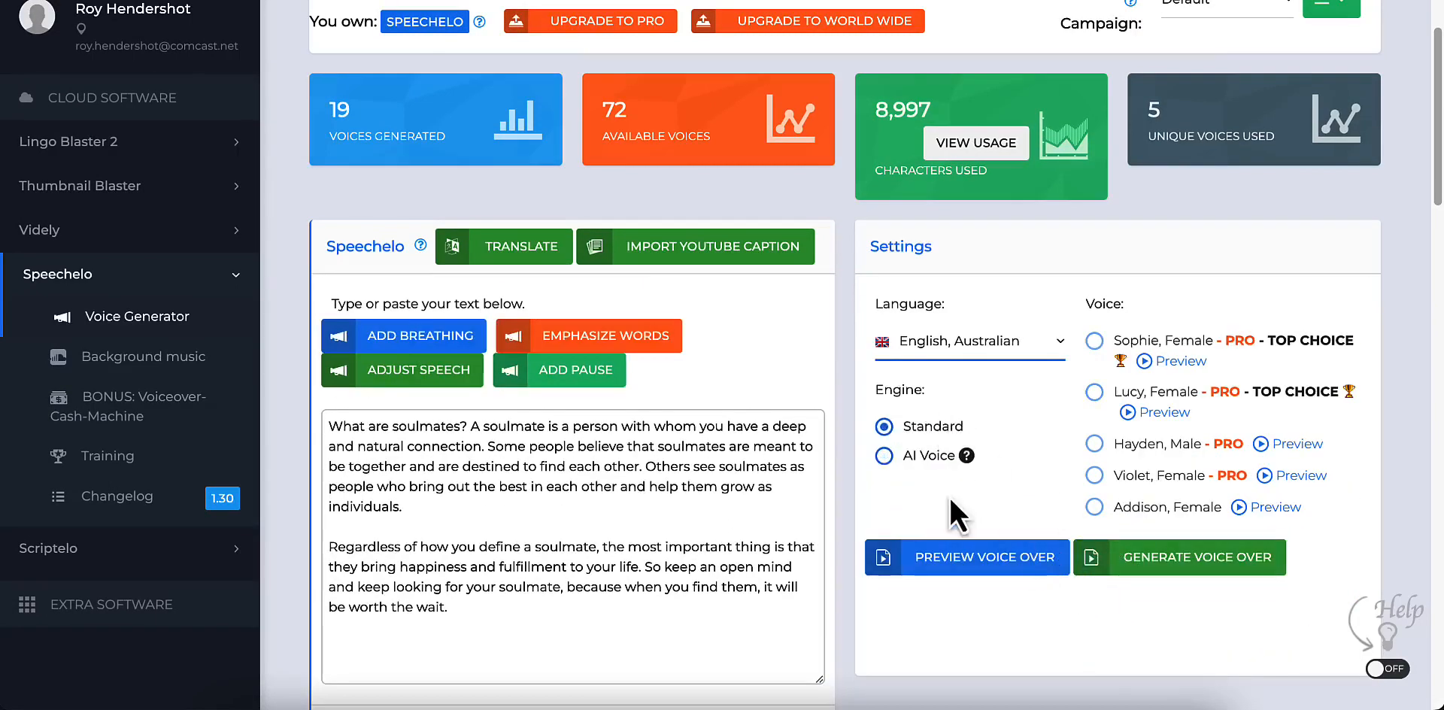
left_click(912, 458)
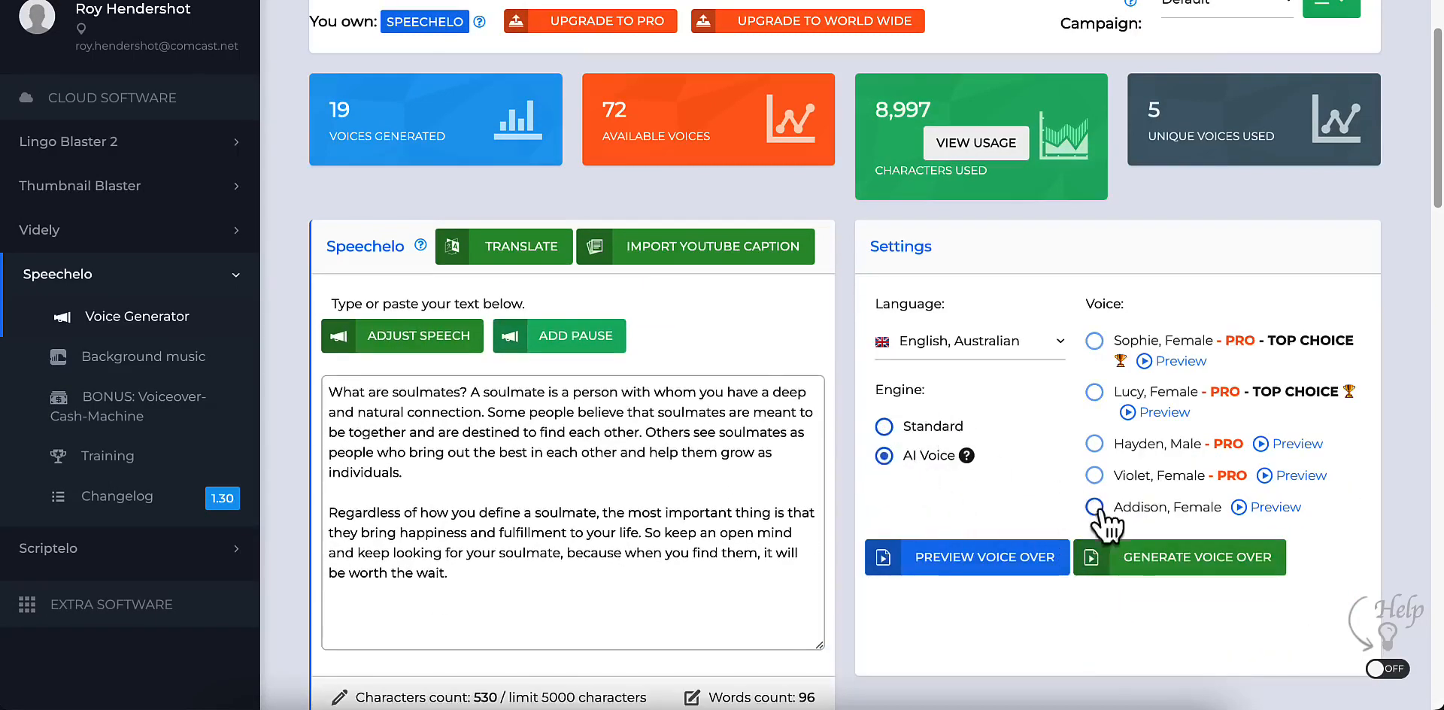
left_click(1096, 519)
left_click(1158, 558)
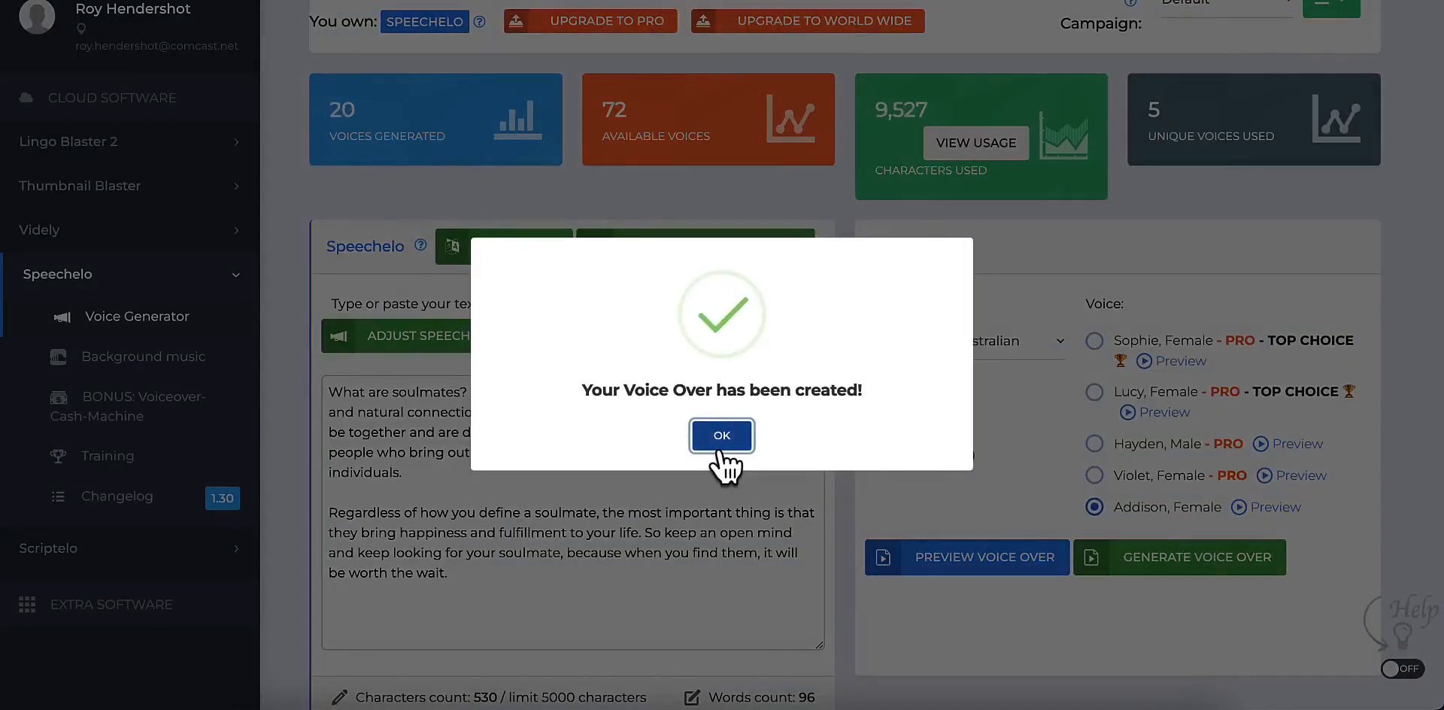
left_click(722, 437)
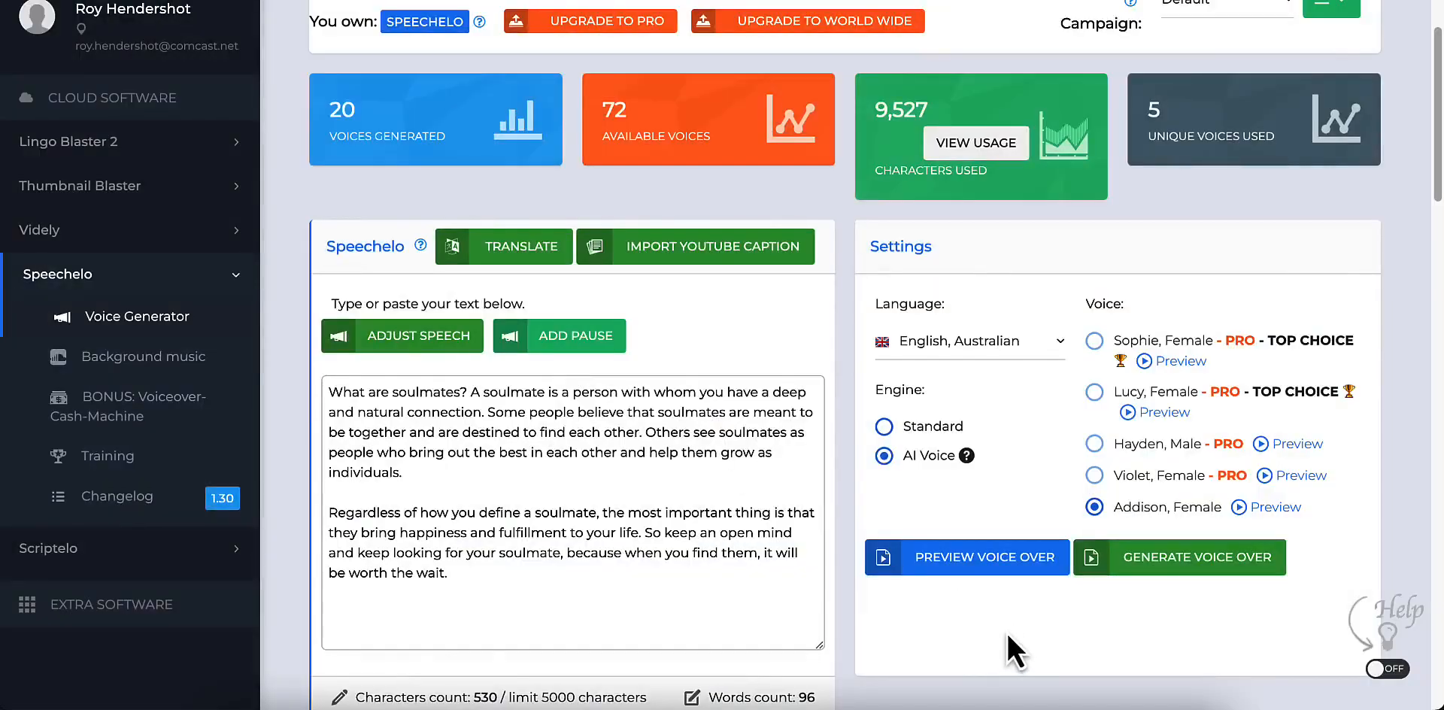
Step: Listen to a preview of the newly generated soulmates voice-over, adjusting the system volume, and close the preview
scroll(1006, 631, "down", 5)
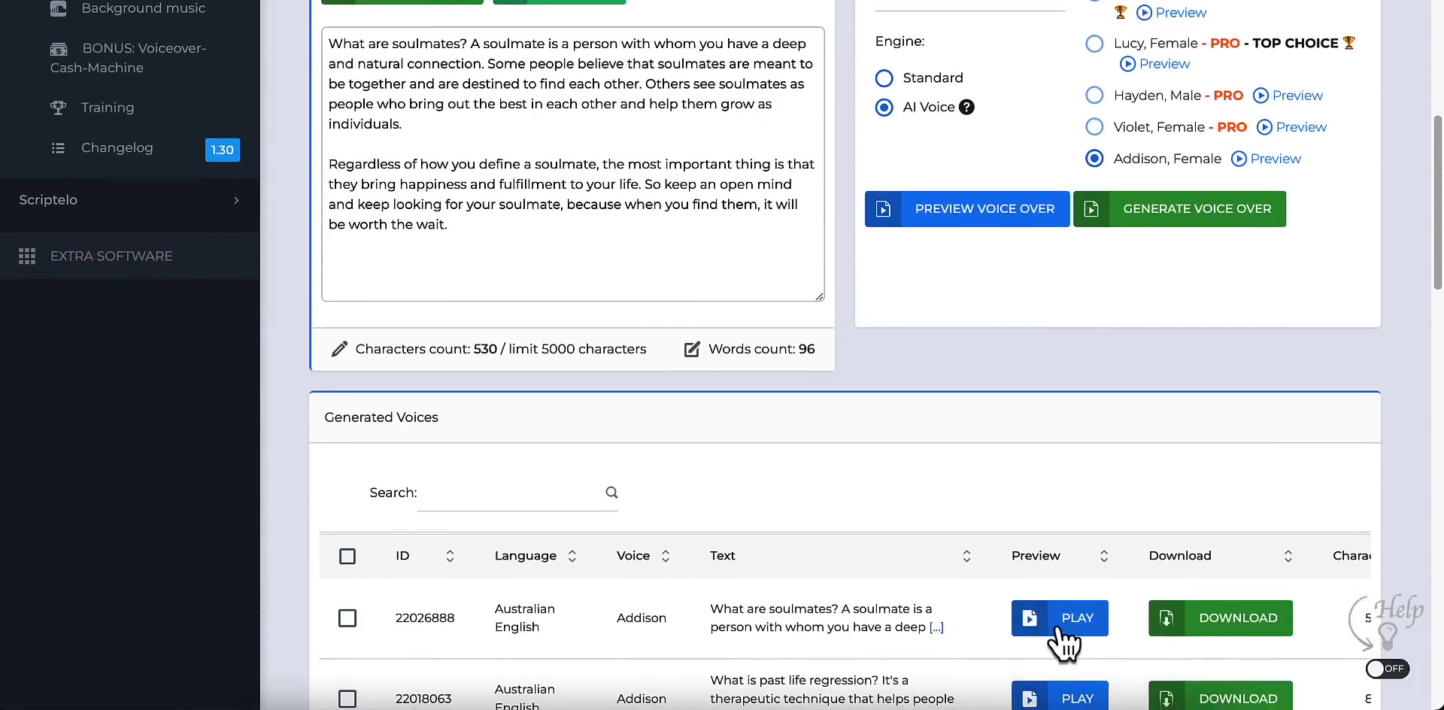
key("XF86AudioRaiseVolume")
key("XF86AudioRaiseVolume")
key("XF86AudioRaiseVolume")
left_click(1057, 629)
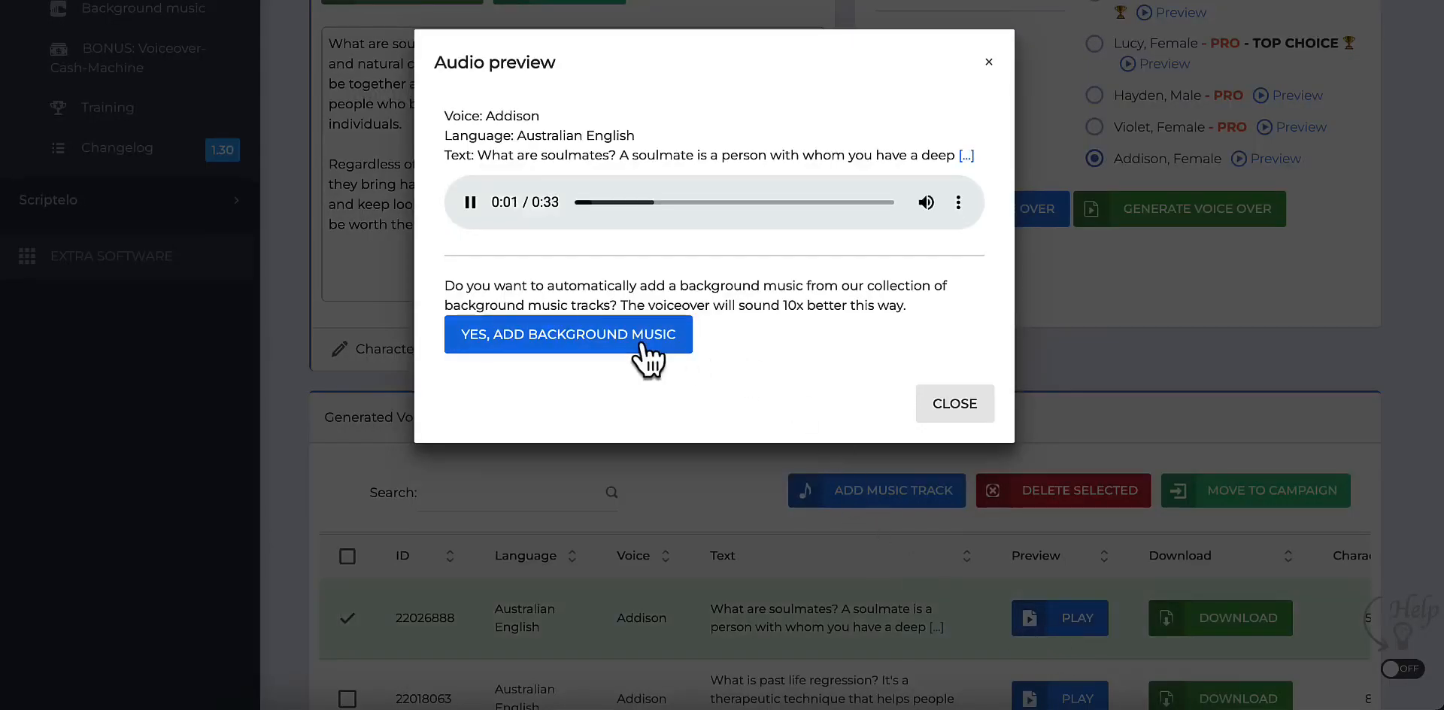
key("XF86AudioRaiseVolume")
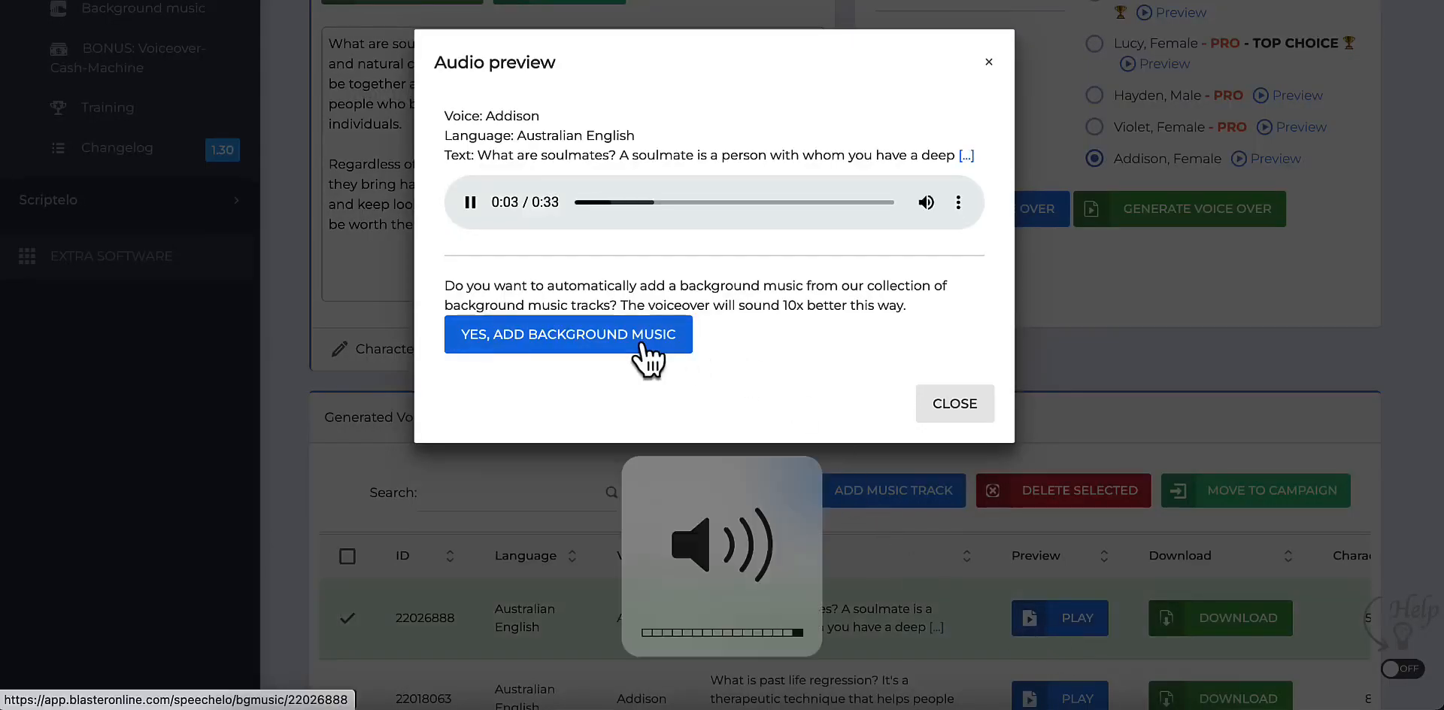
key("XF86AudioLowerVolume")
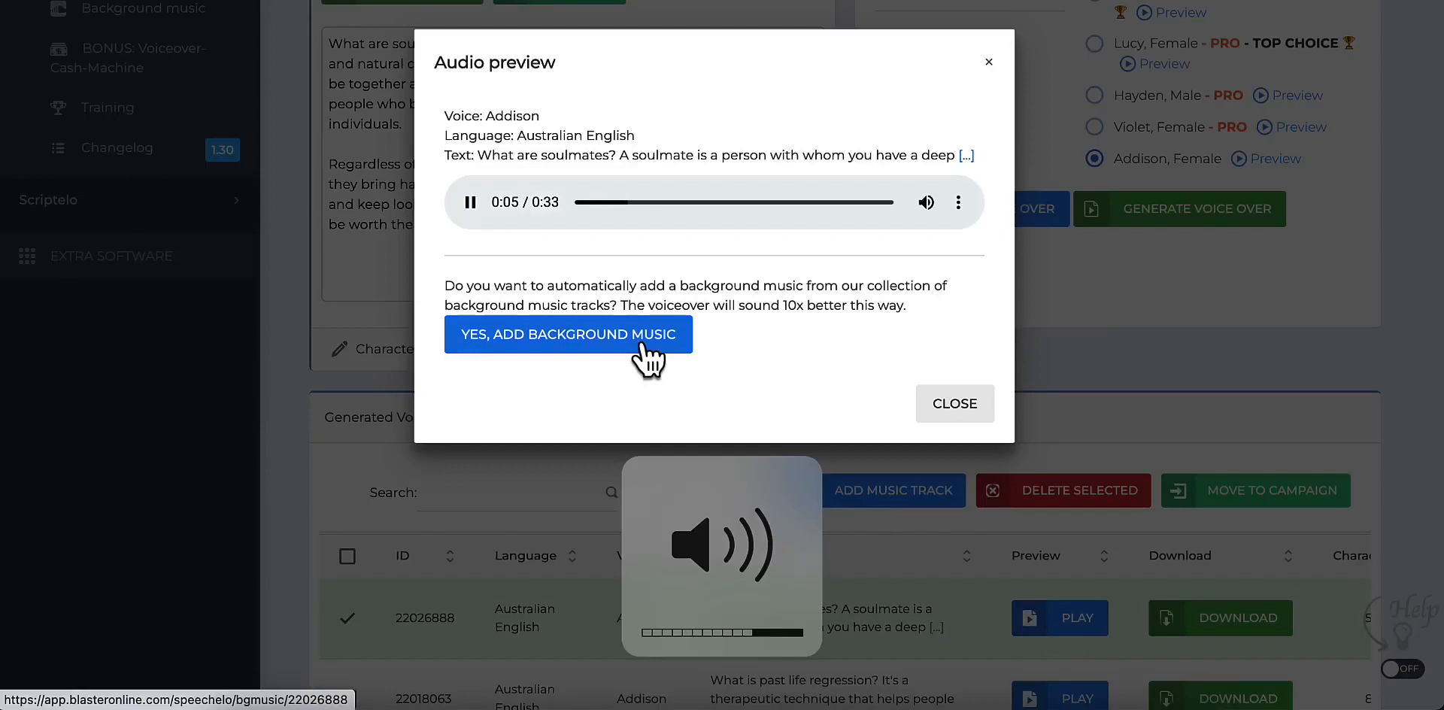
left_click(936, 408)
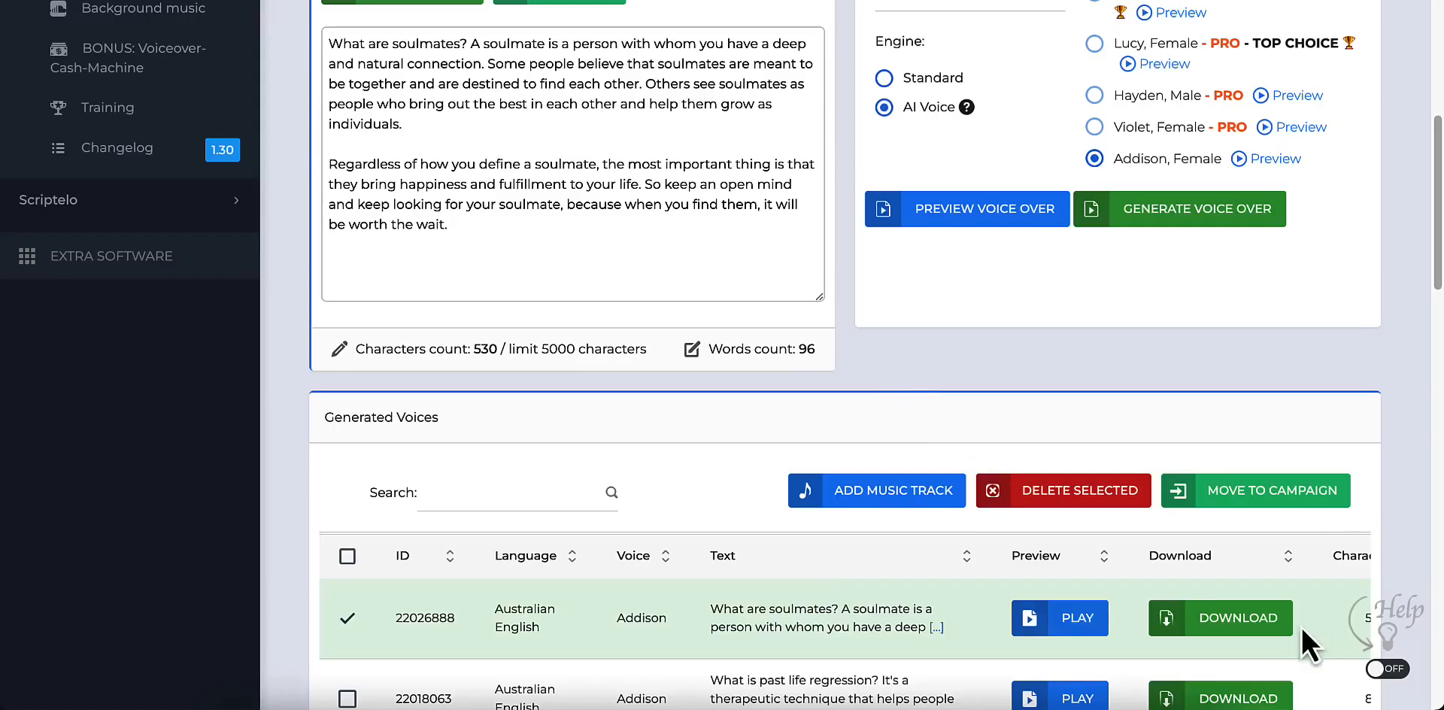
Step: Download the new soulmates voice-over without adding background music
left_click(1238, 633)
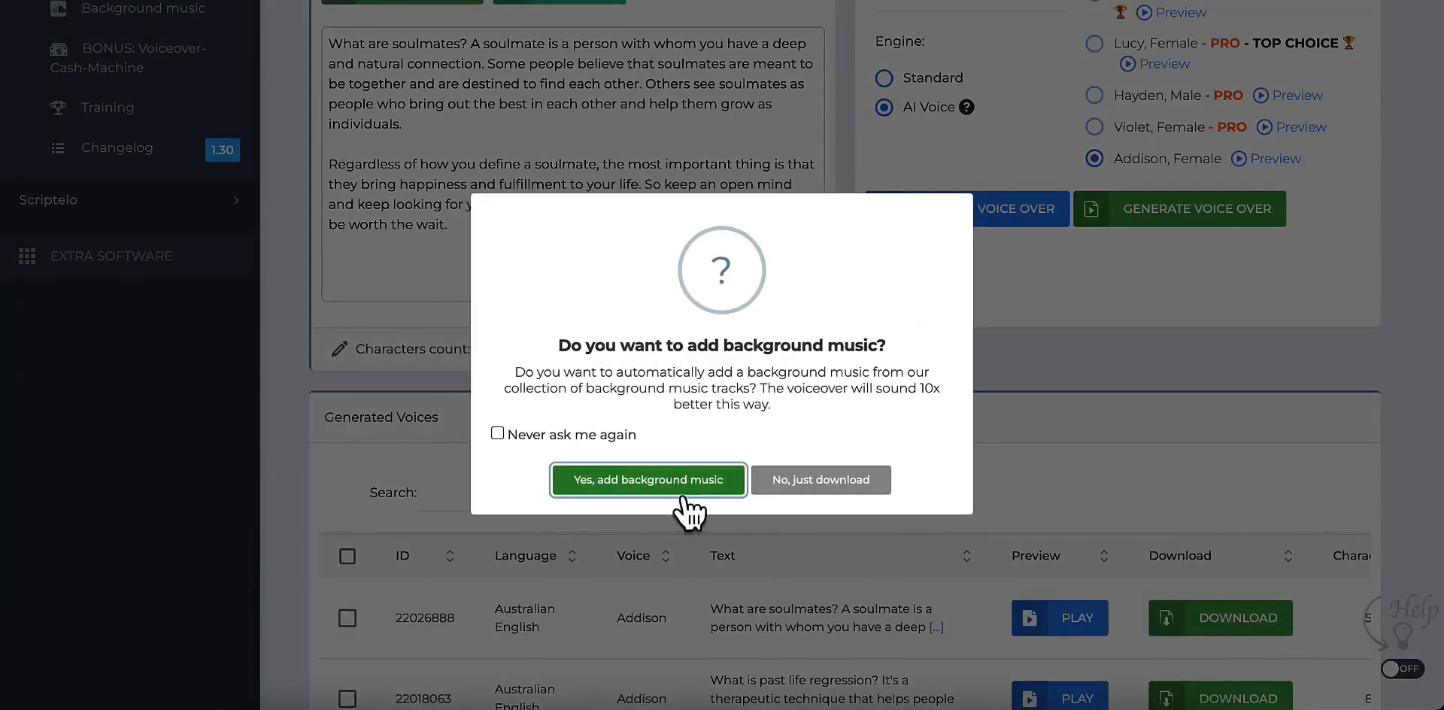
left_click(808, 485)
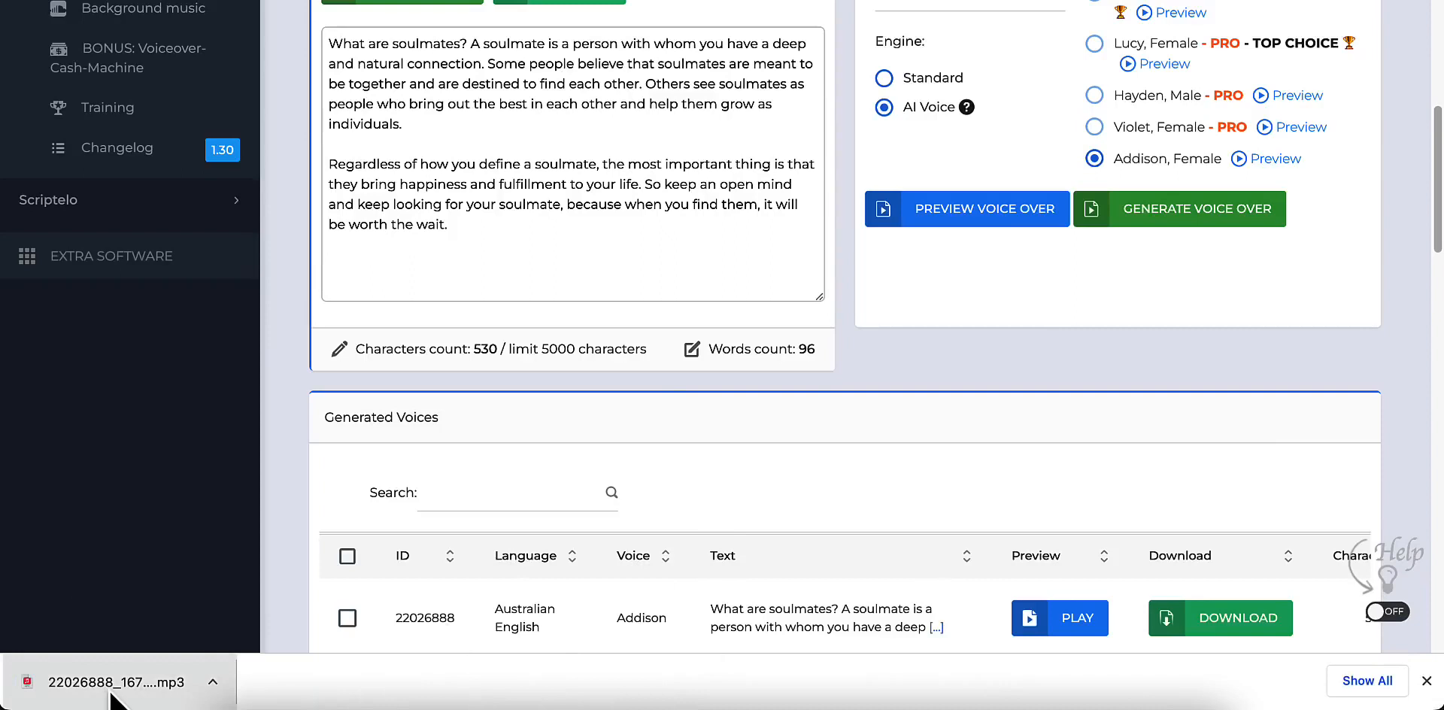
Step: Switch back to Pictory, upload the downloaded MP3 as a voice-over and apply it to the entire video
left_click(406, 0)
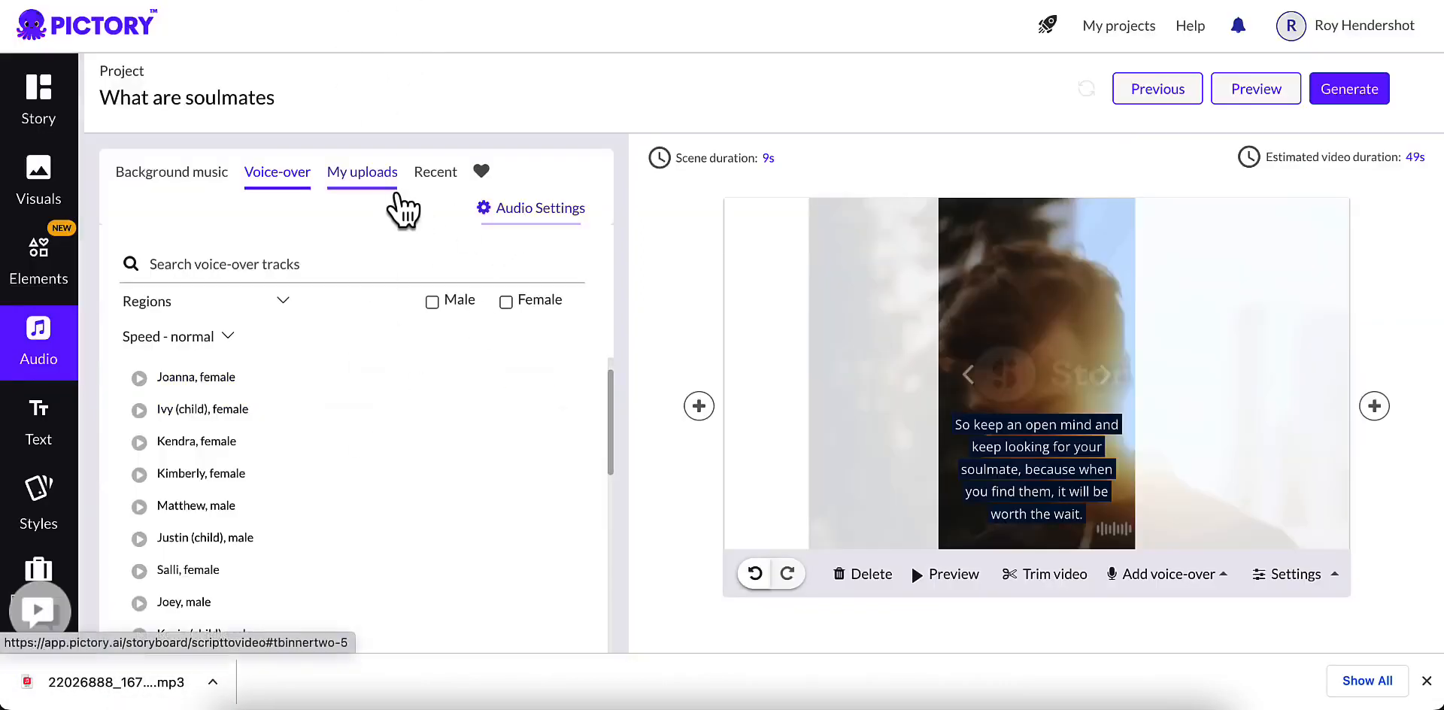
left_click(369, 178)
left_click_drag(248, 694, 403, 477)
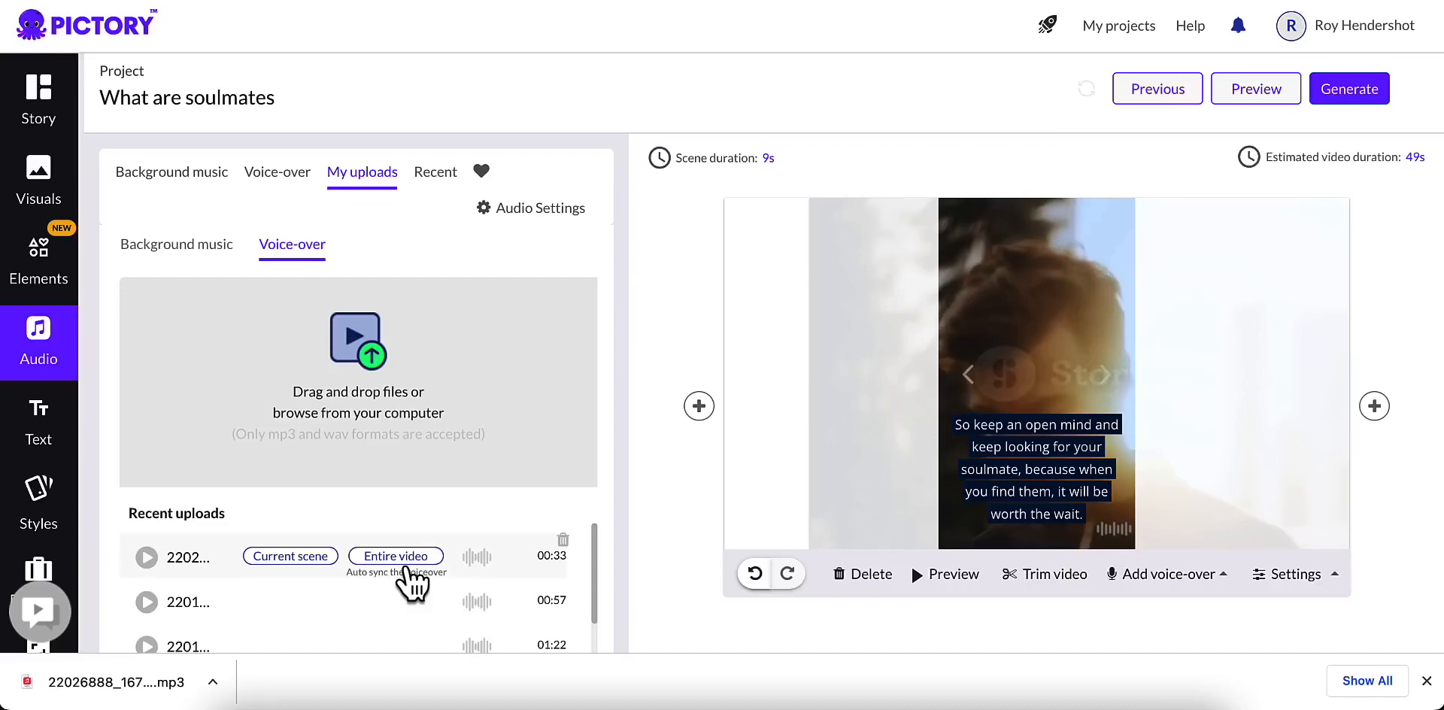
left_click(402, 560)
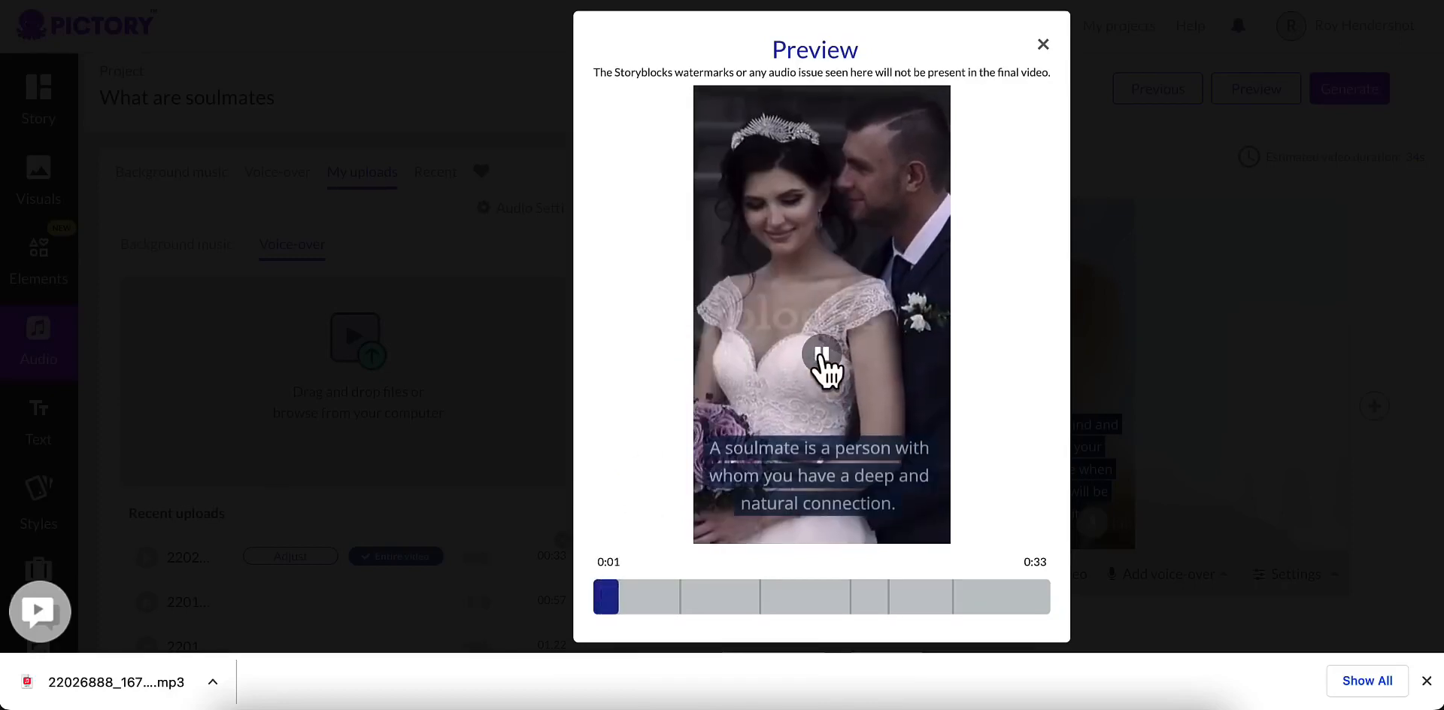
Step: Play and pause the full-video preview to check the new voice-over against the captions, and close the preview
left_click(821, 358)
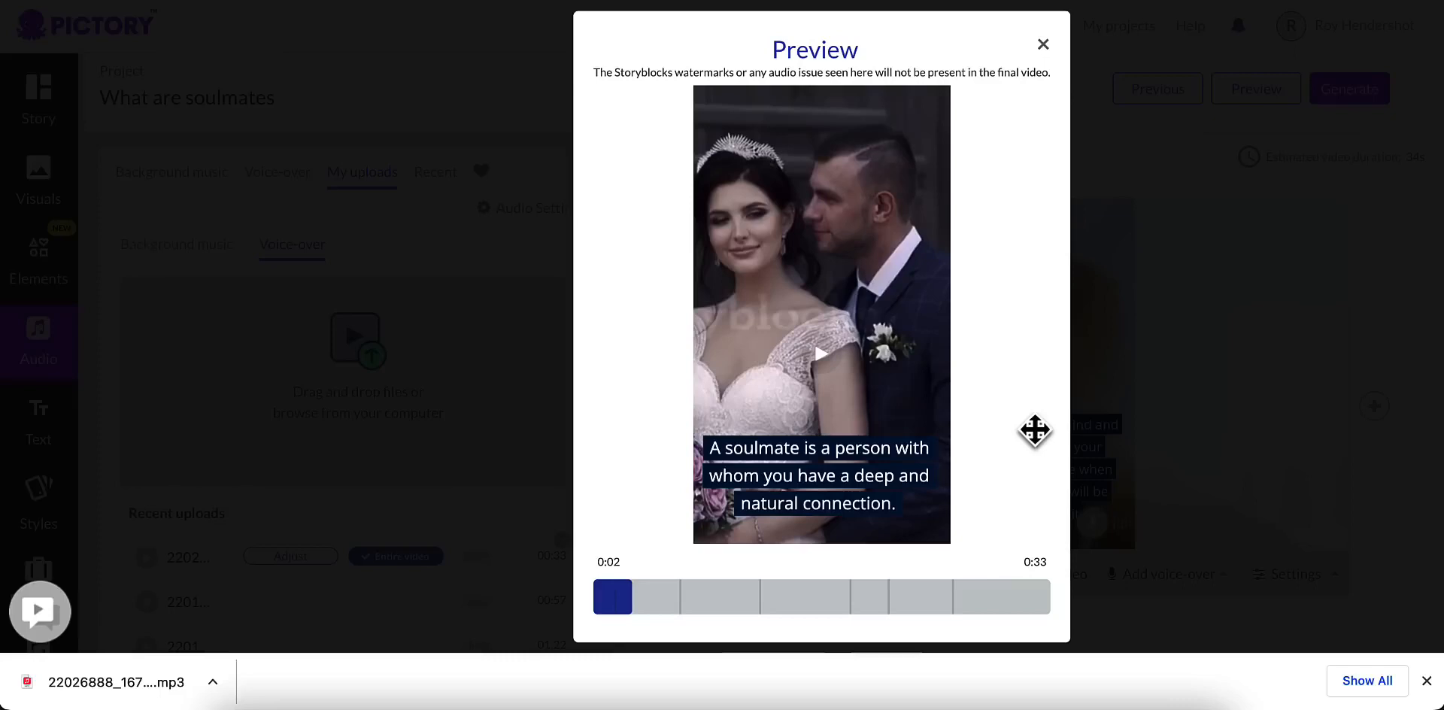
left_click(821, 361)
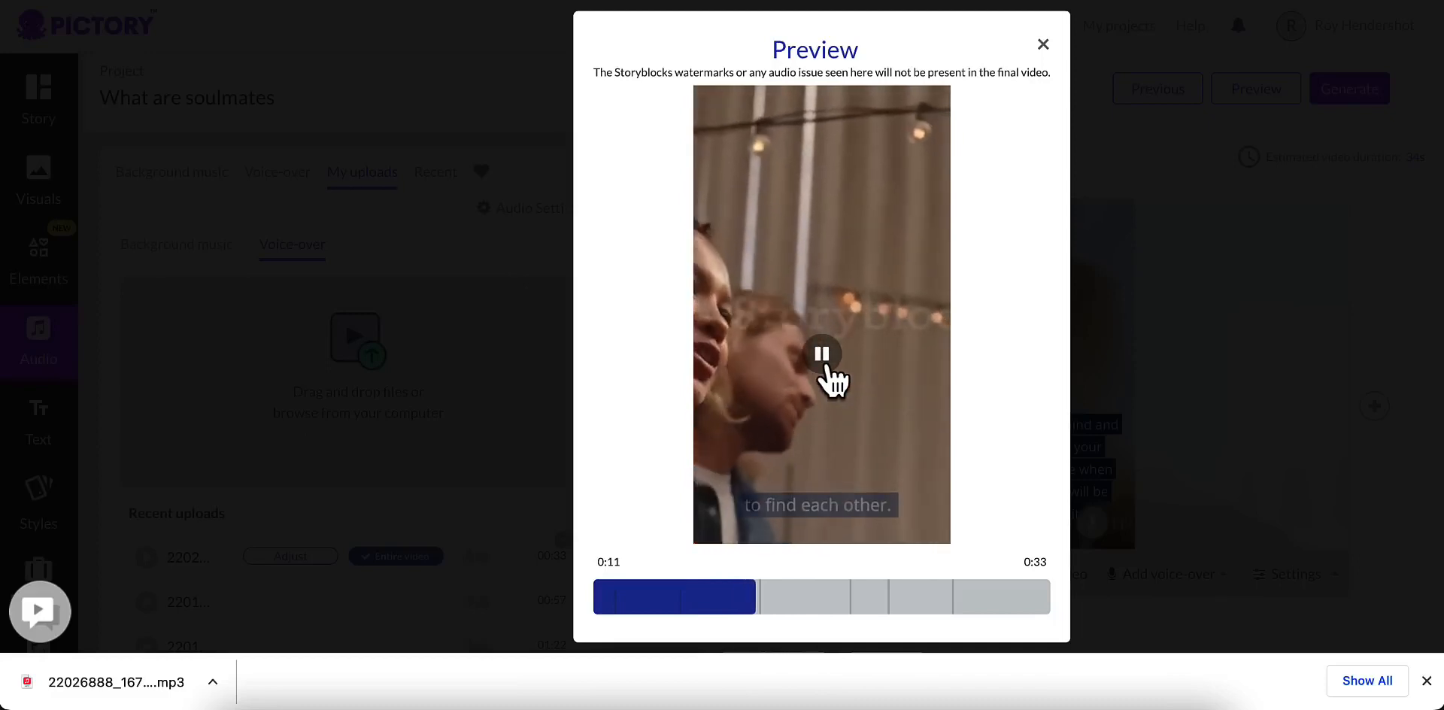
left_click(826, 369)
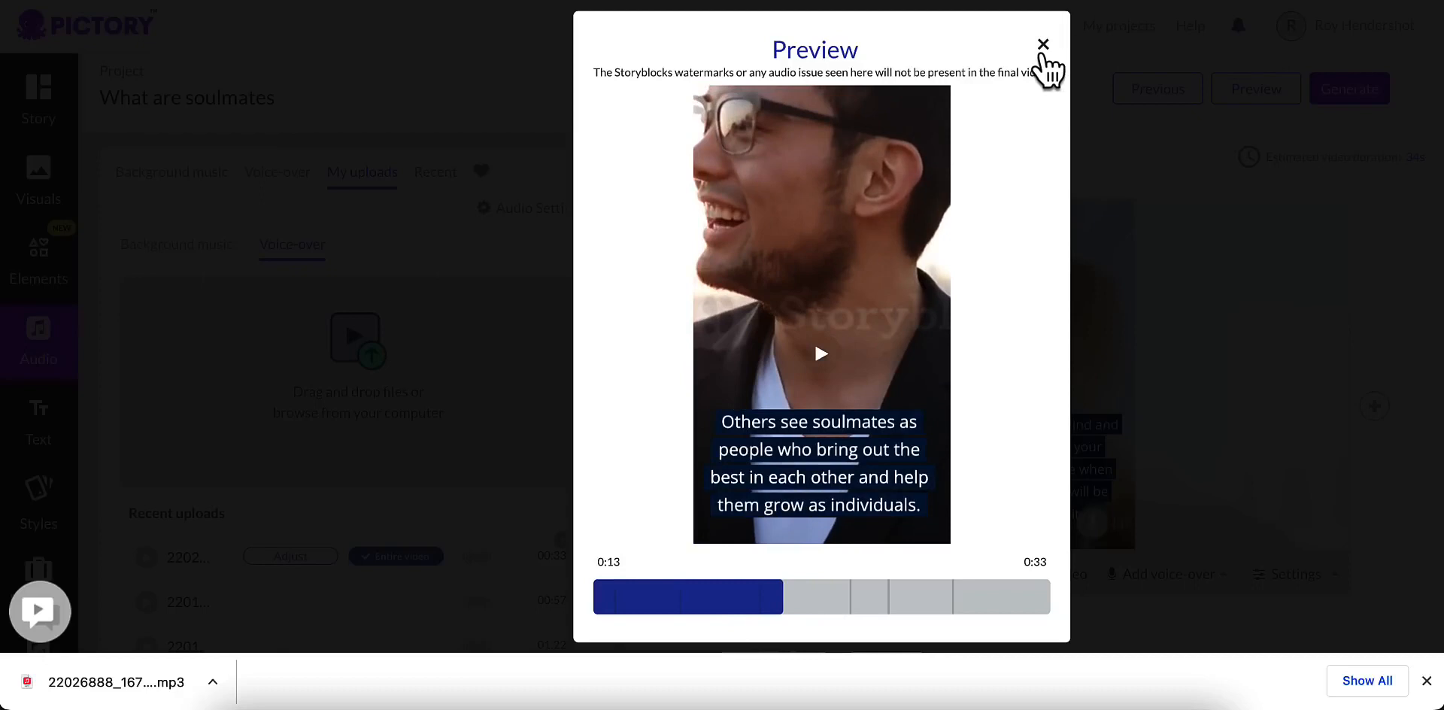
left_click(1043, 46)
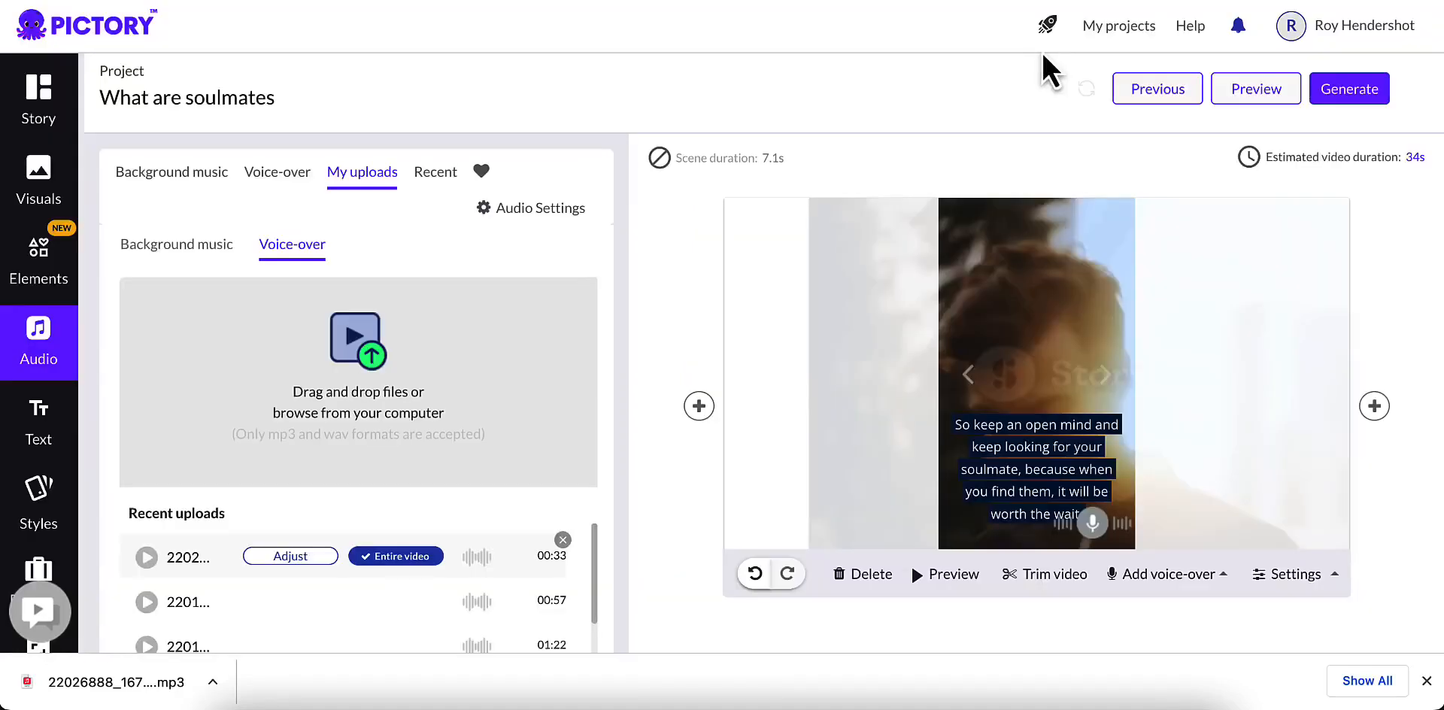
scroll(137, 458, "down", 2)
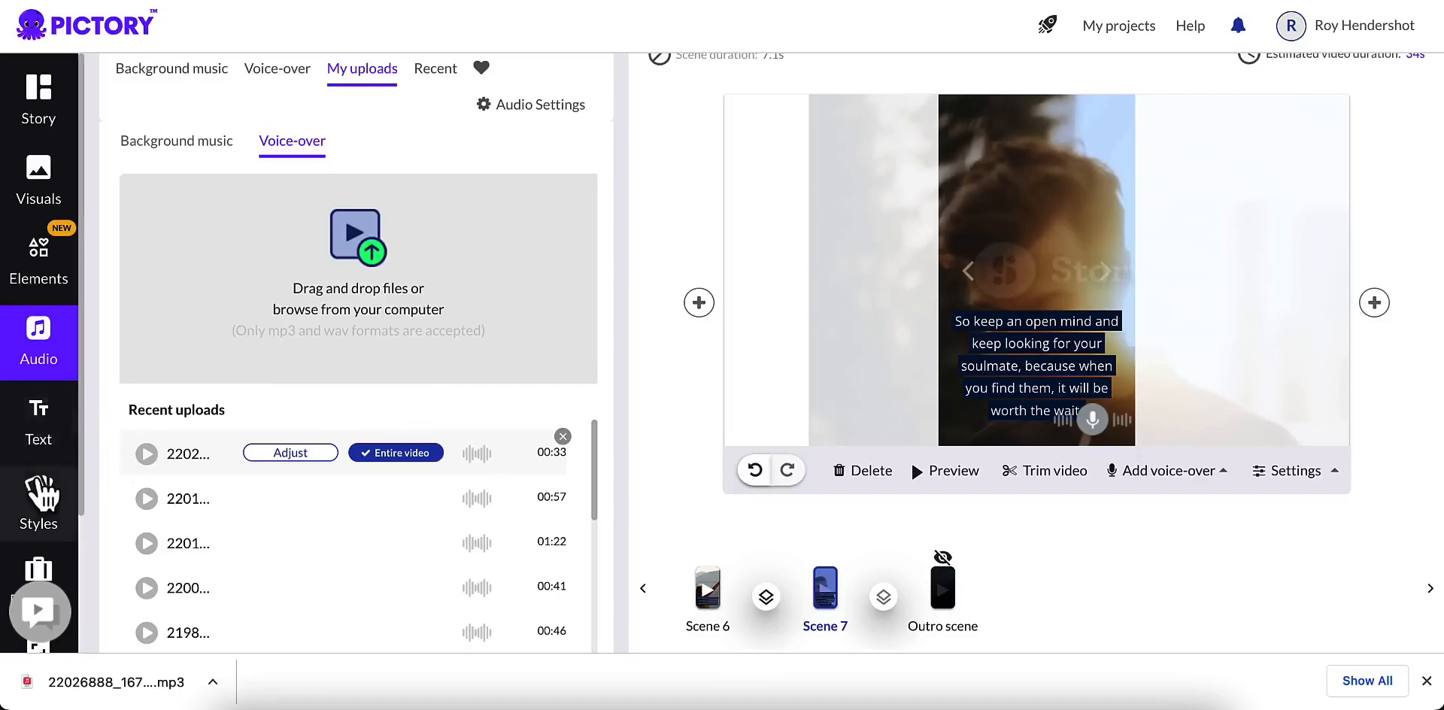
left_click(47, 496)
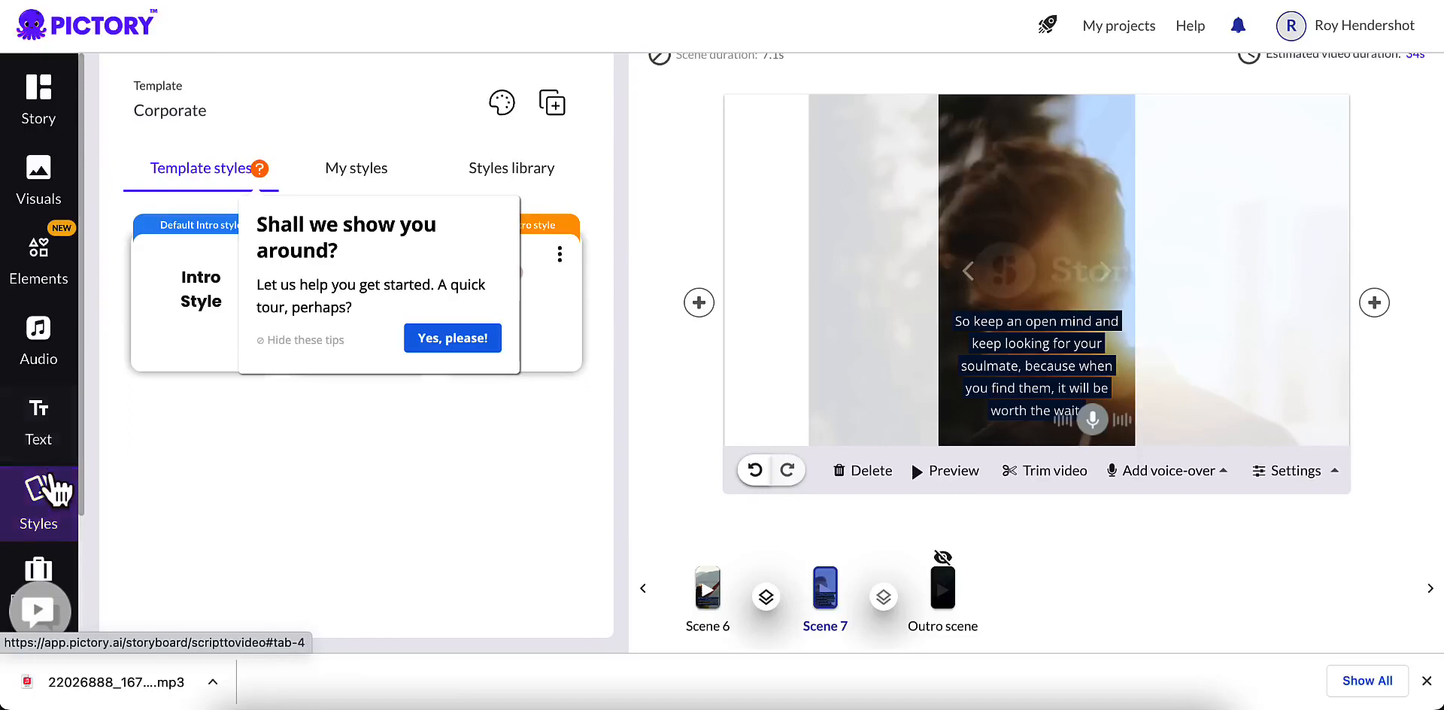
left_click(45, 437)
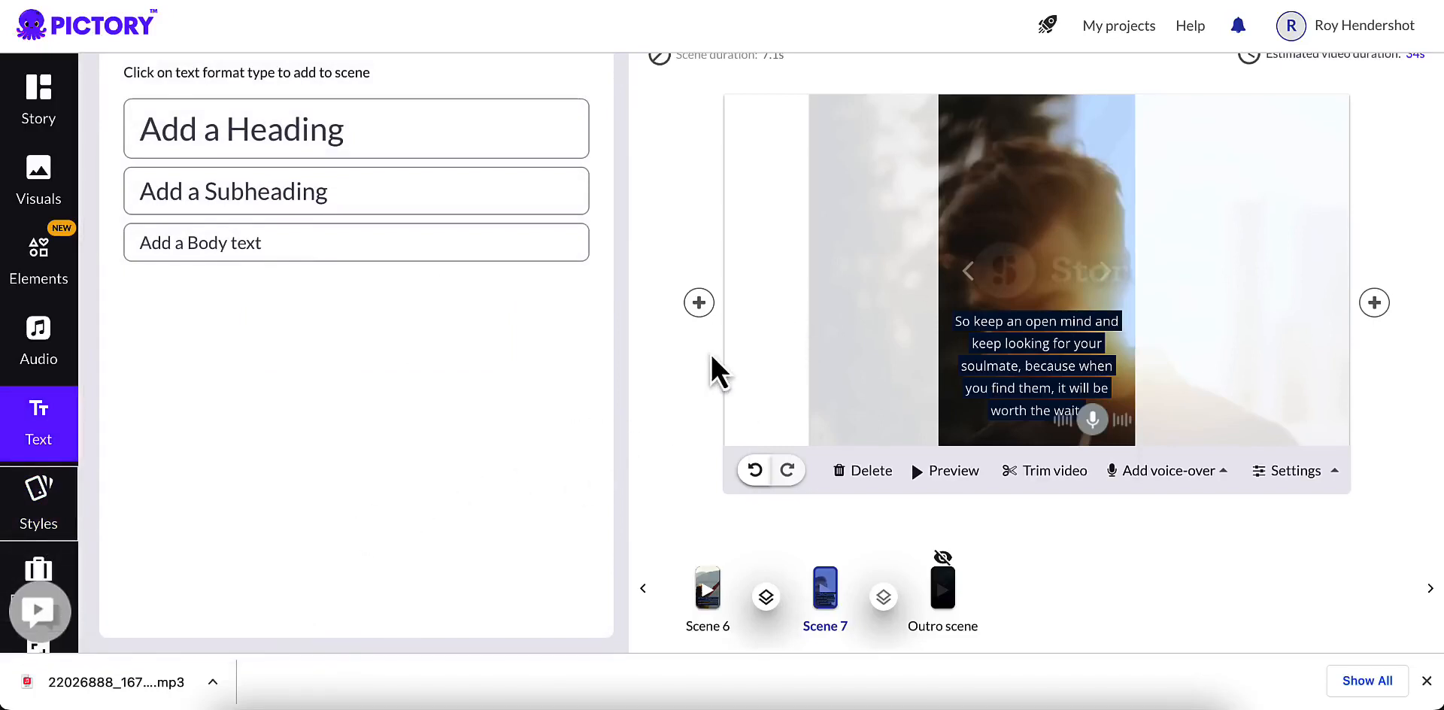
Step: Generate the finished "What are soulmates" project as a video
scroll(712, 355, "up", 2)
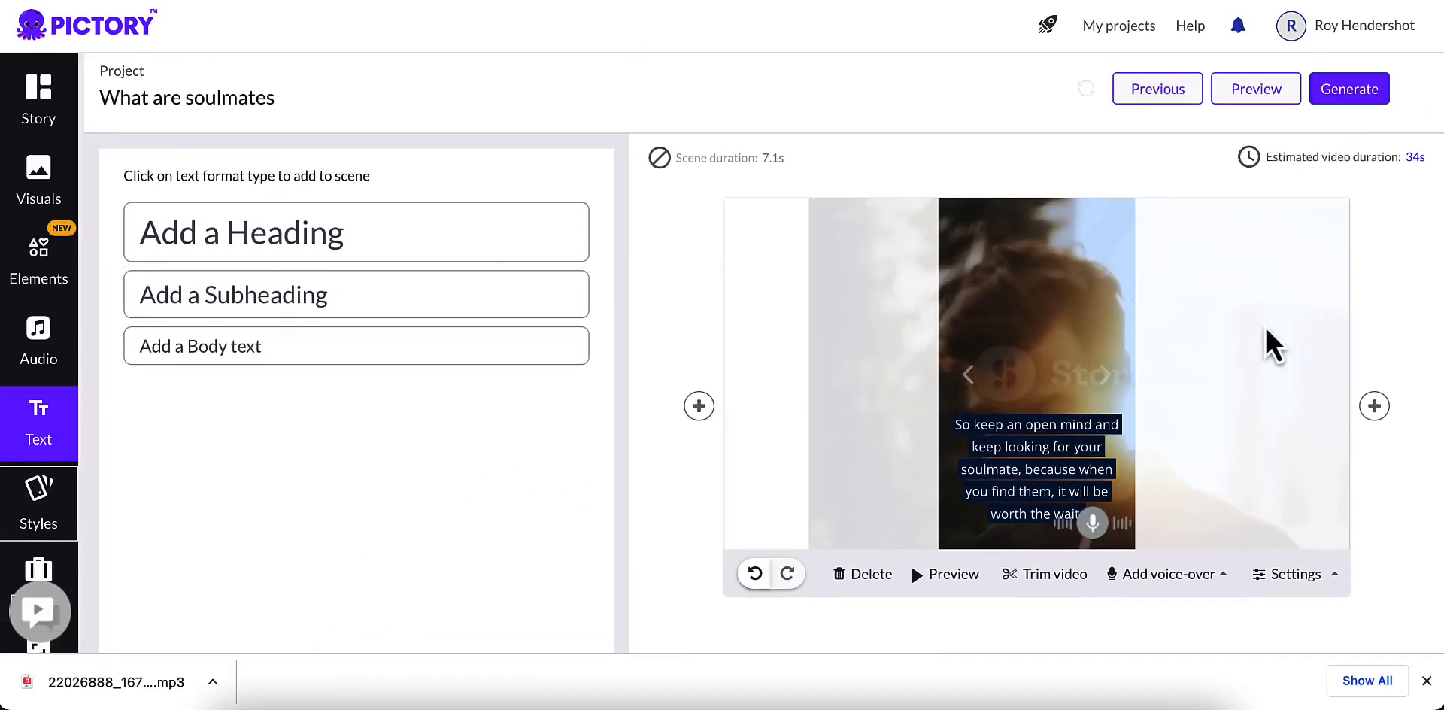
left_click(1356, 92)
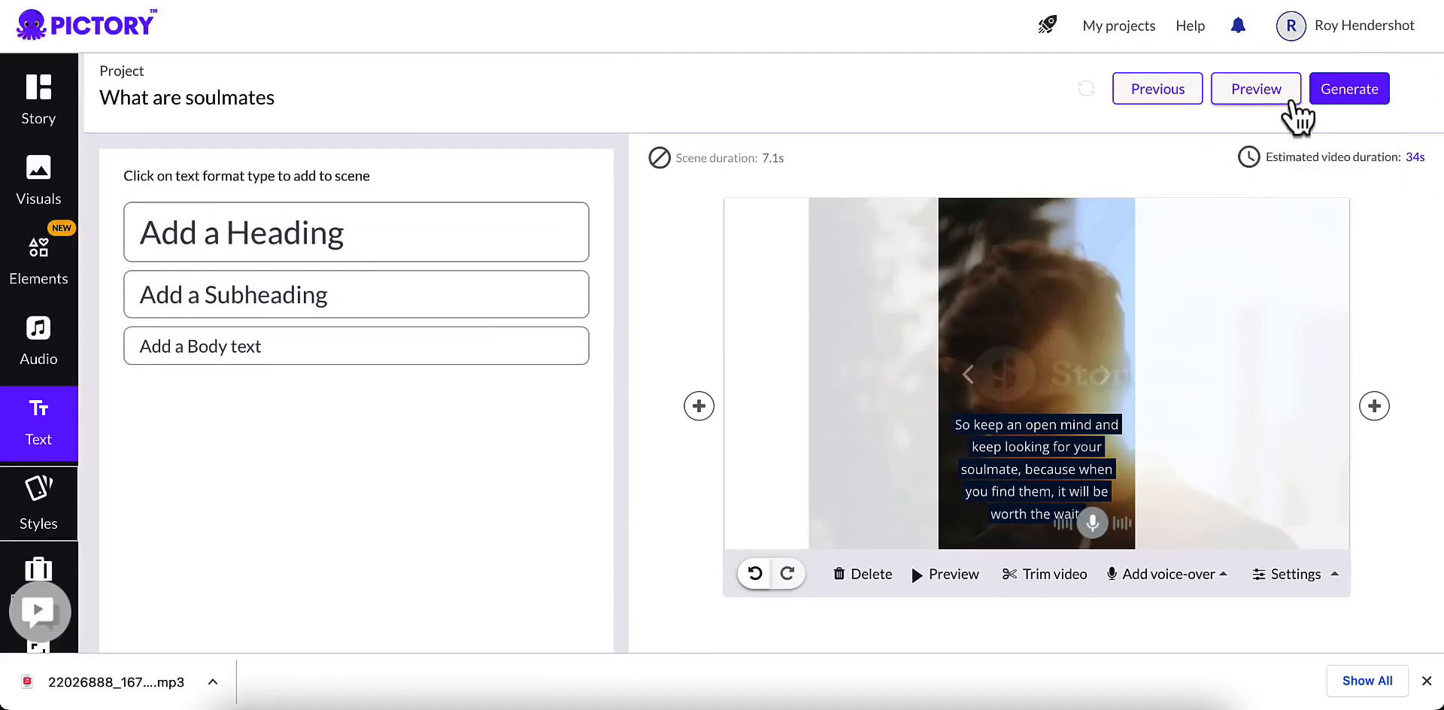
mouse_move(1325, 102)
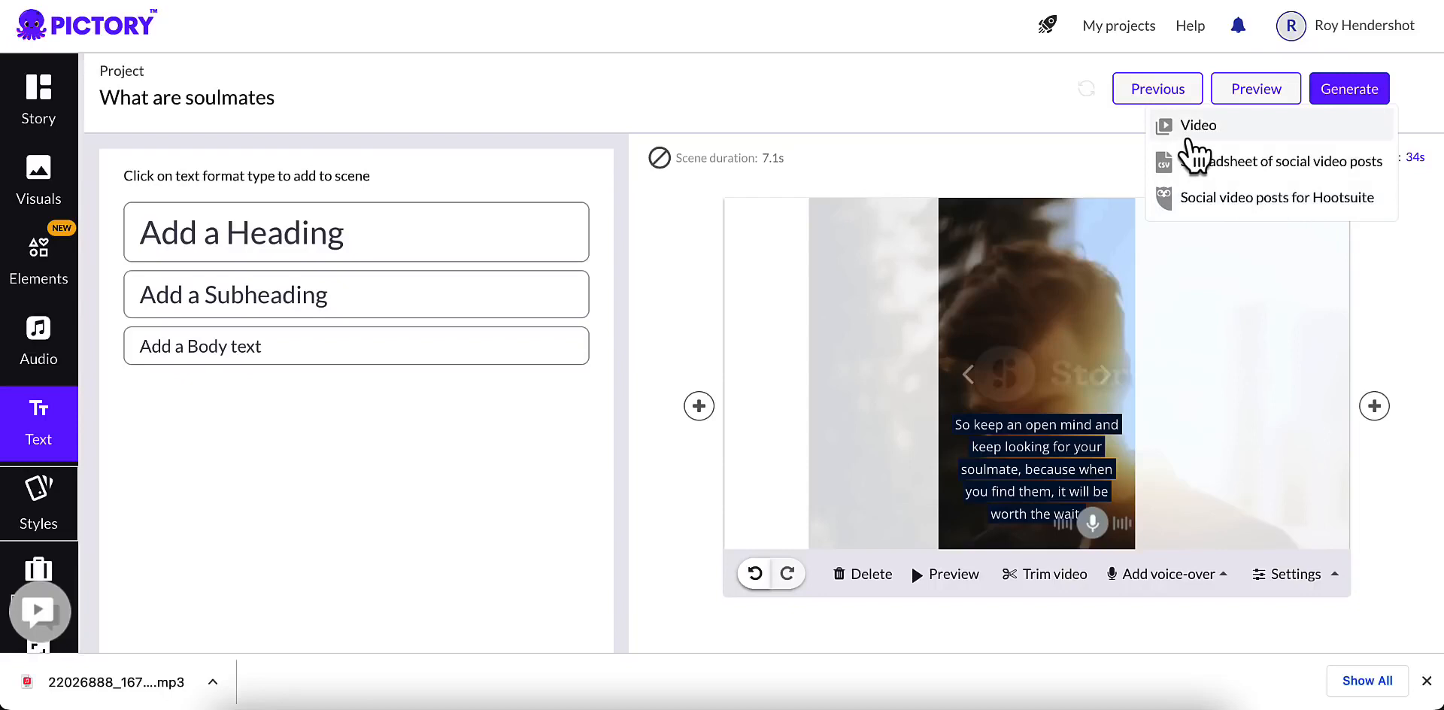
left_click(1196, 129)
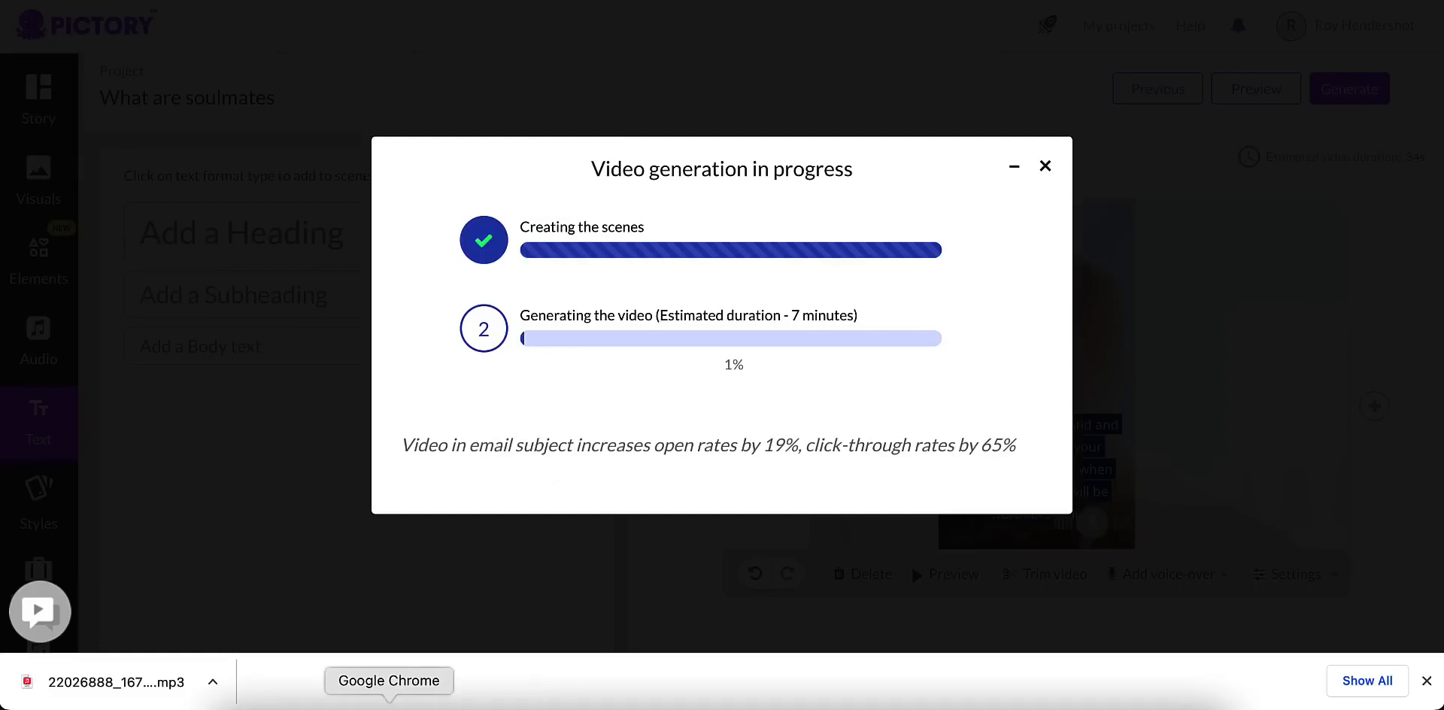
Step: Switch to the Local Service Chrome profile and examine the Spiritual Afterlife TikTok page's followers, likes and posted videos with their view counts
right_click(389, 701)
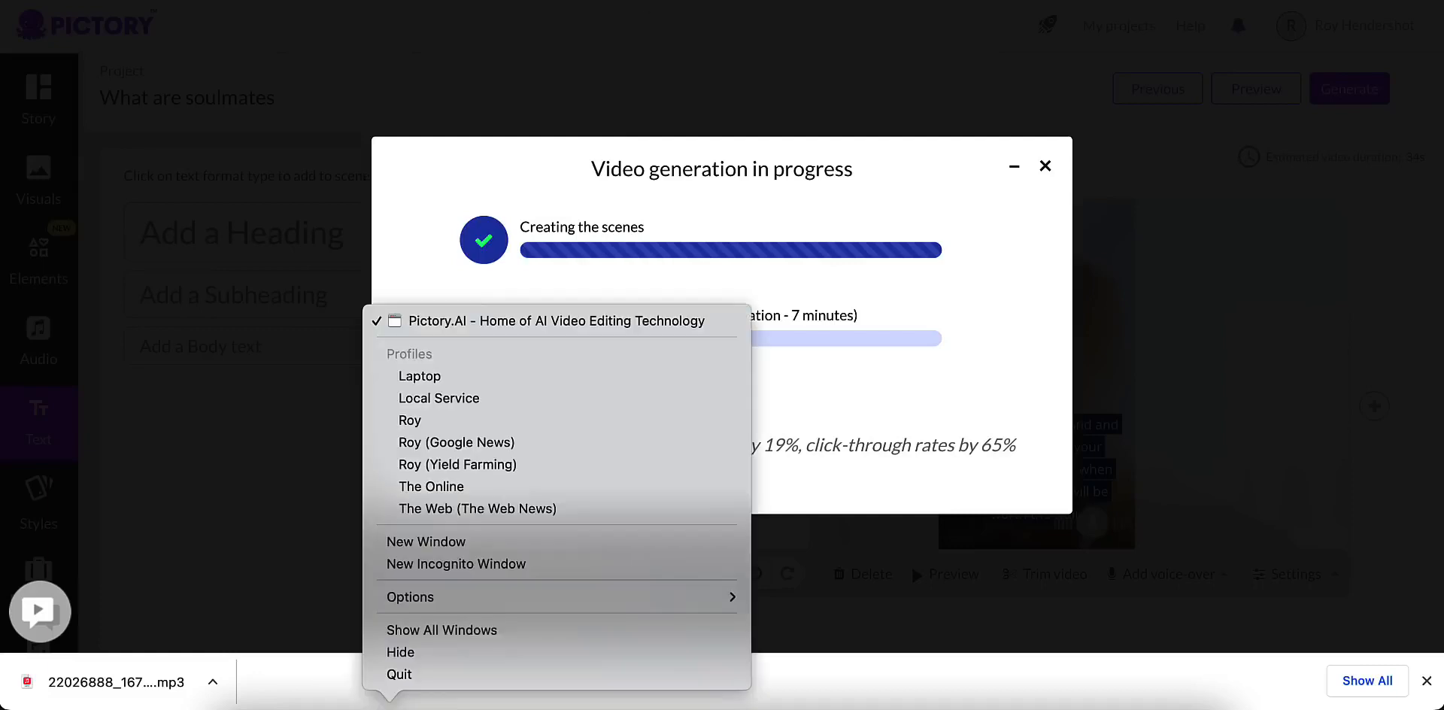
left_click(455, 397)
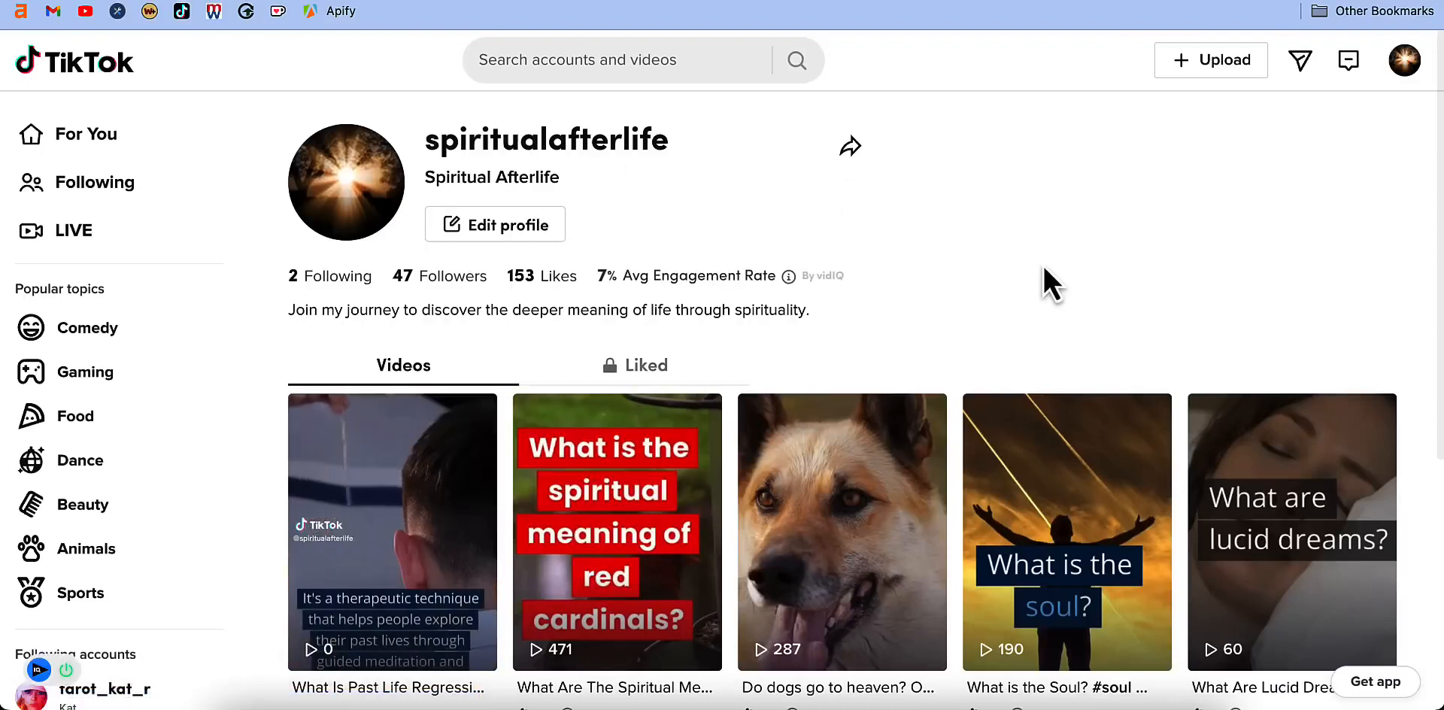
scroll(1045, 240, "down", 3)
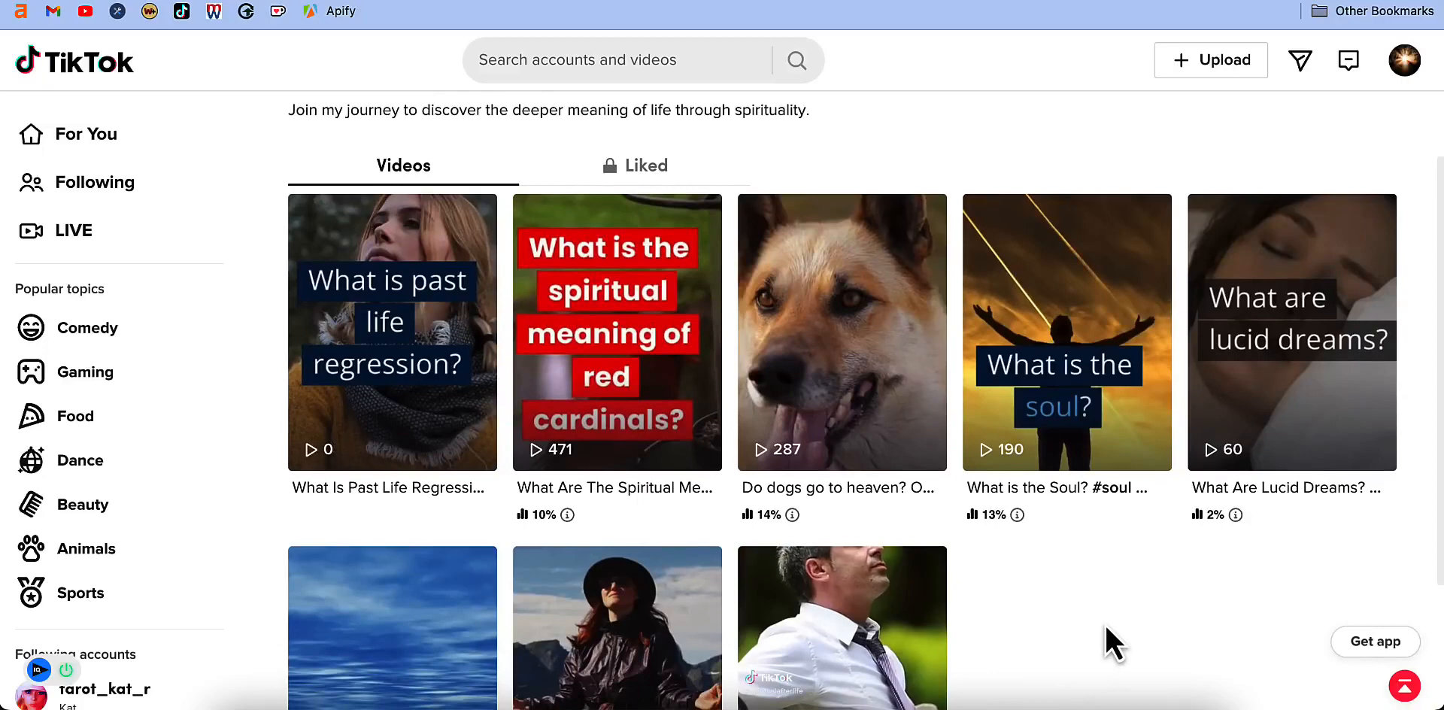
scroll(1080, 643, "down", 2)
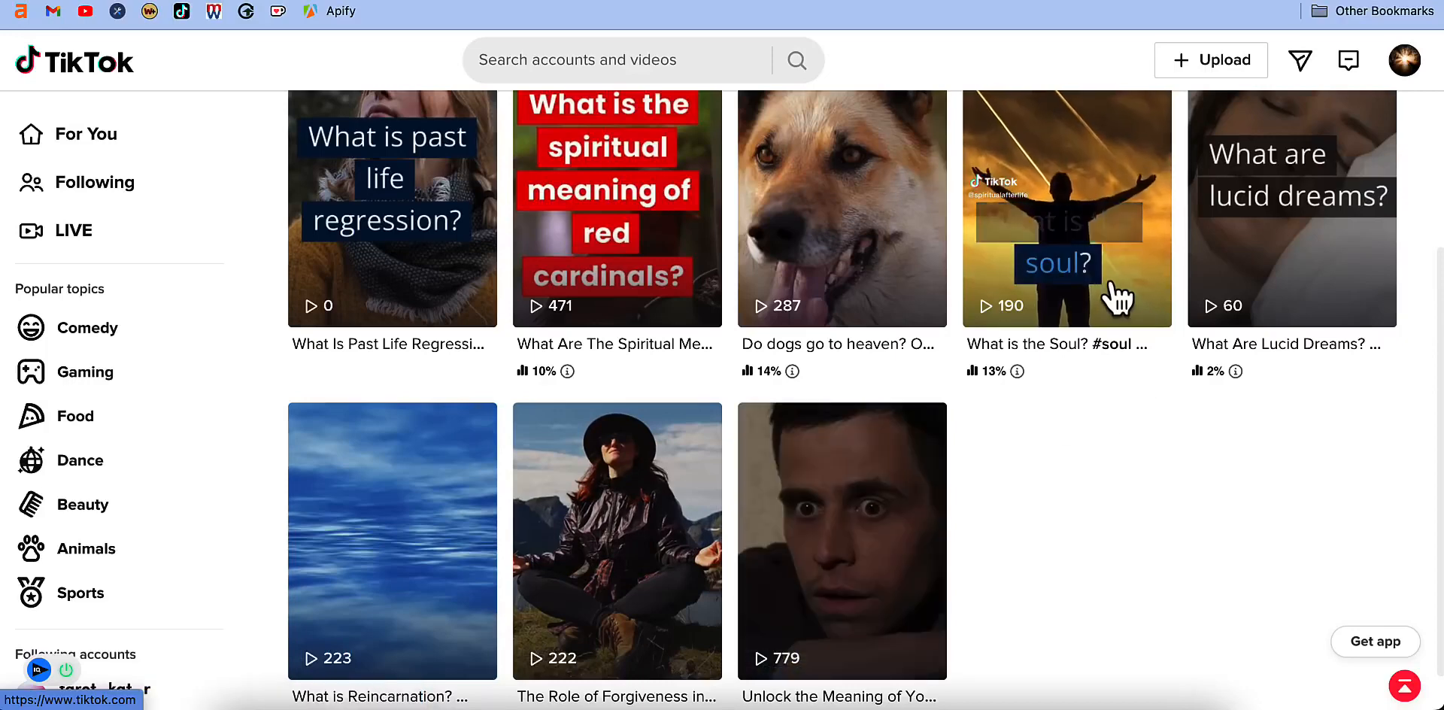
scroll(1122, 466, "up", 5)
scroll(1126, 496, "down", 3)
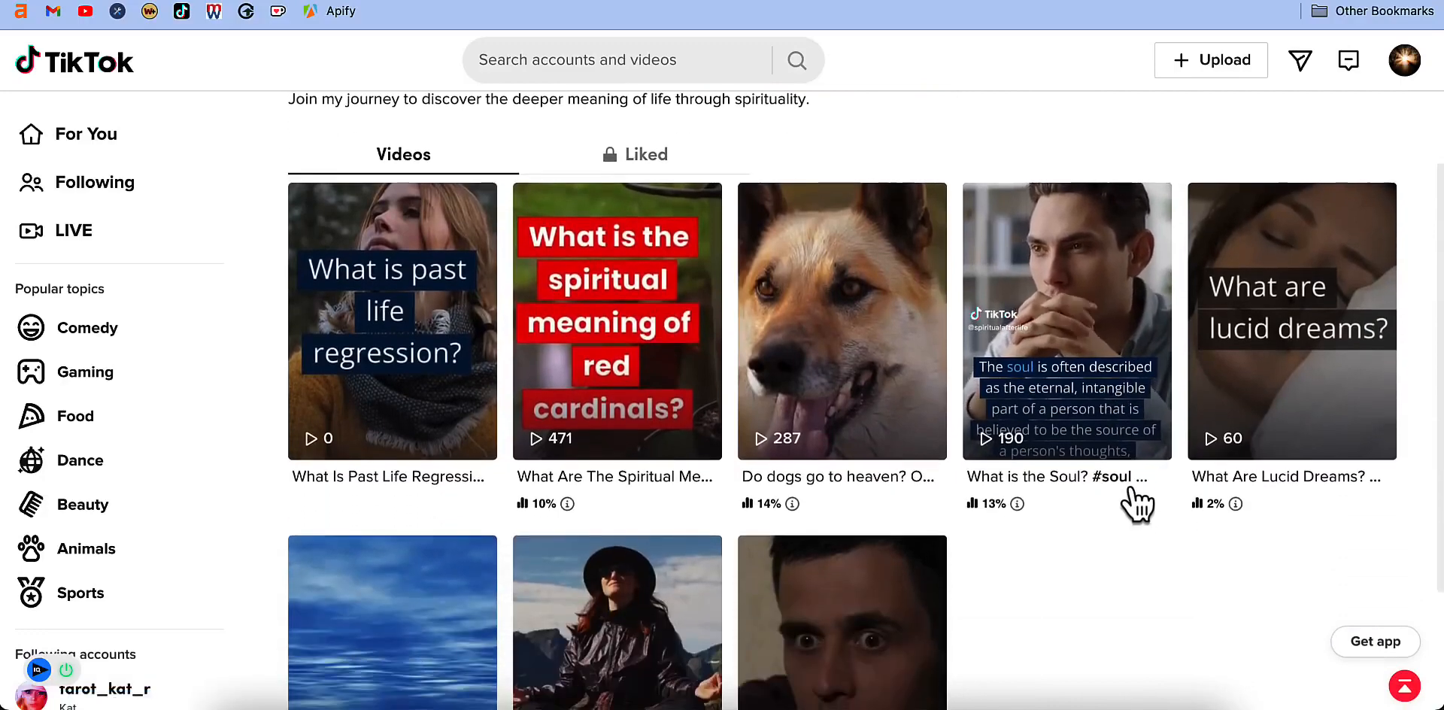
scroll(1279, 539, "up", 2)
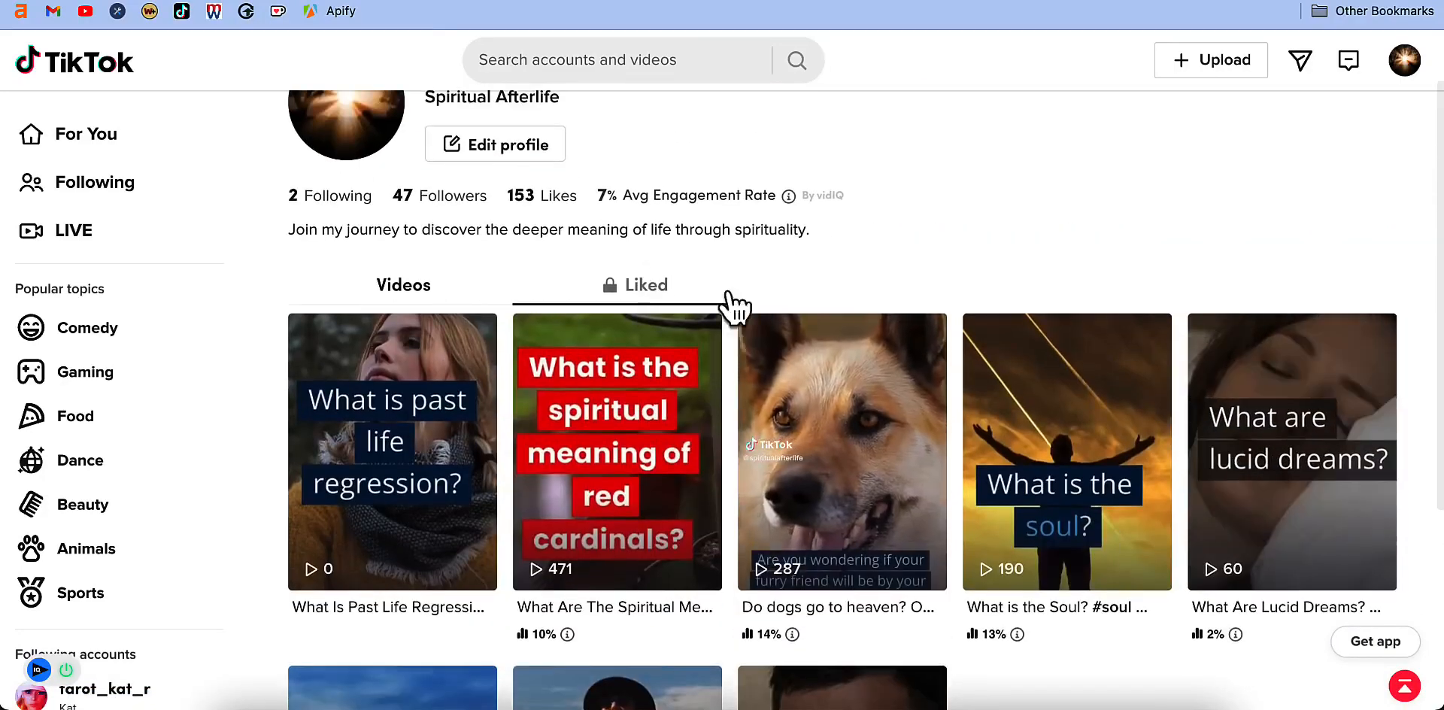
scroll(443, 301, "up", 1)
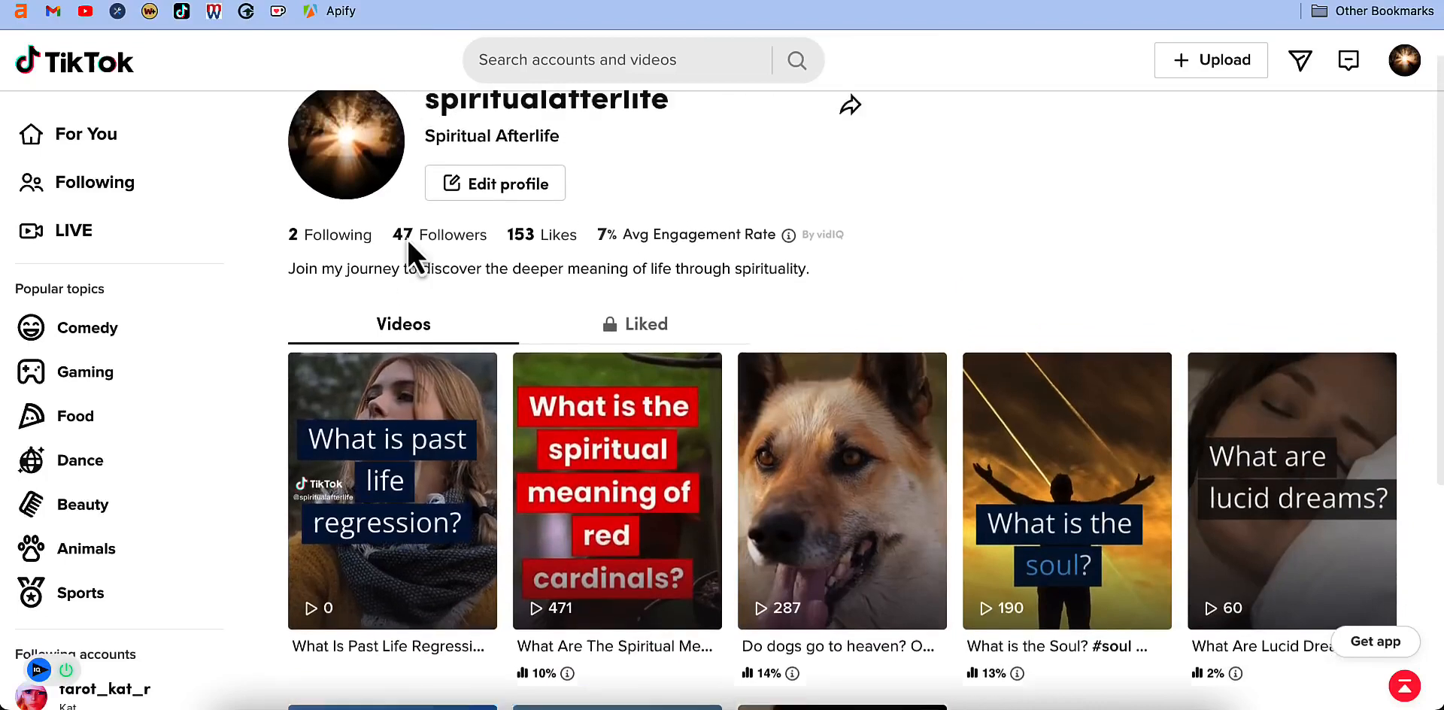
scroll(917, 308, "down", 1)
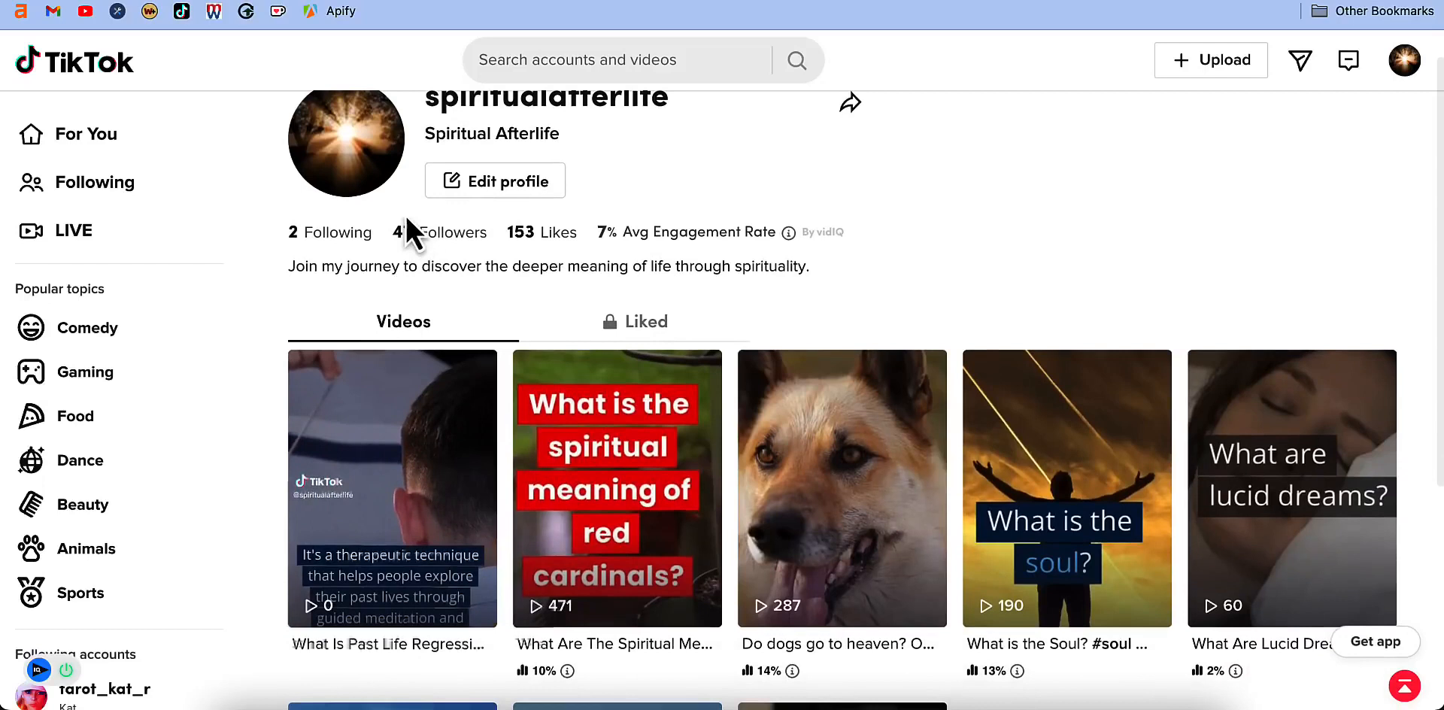
scroll(410, 233, "up", 1)
mouse_move(1128, 548)
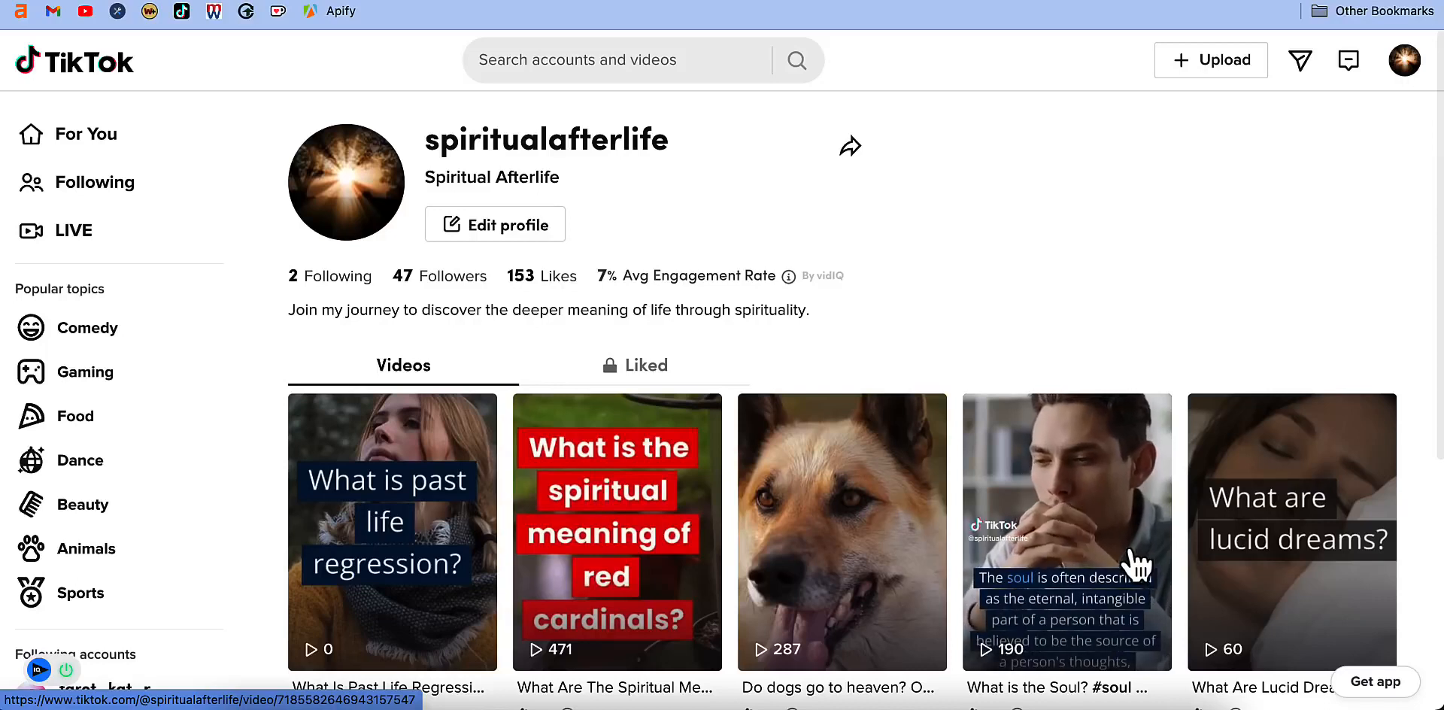
scroll(579, 331, "down", 5)
mouse_move(630, 245)
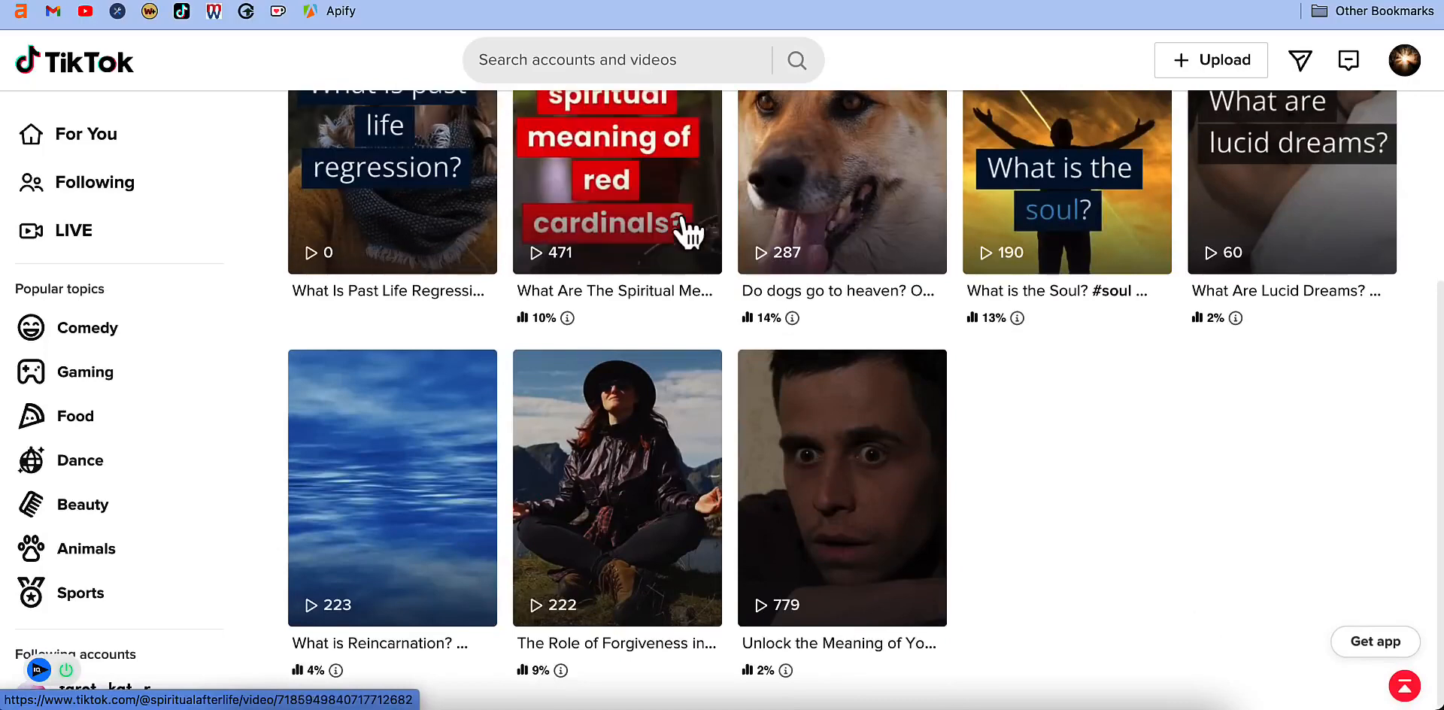
scroll(1113, 526, "up", 5)
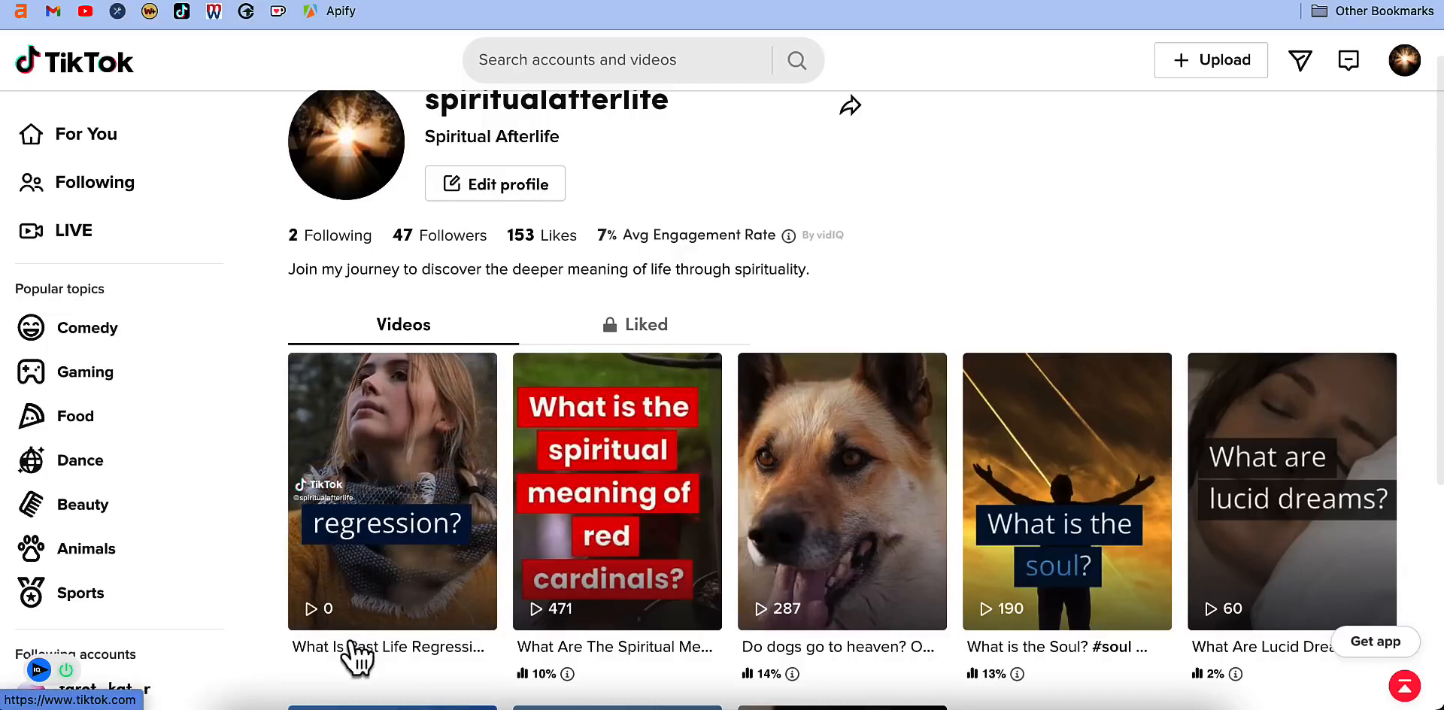
scroll(353, 646, "down", 3)
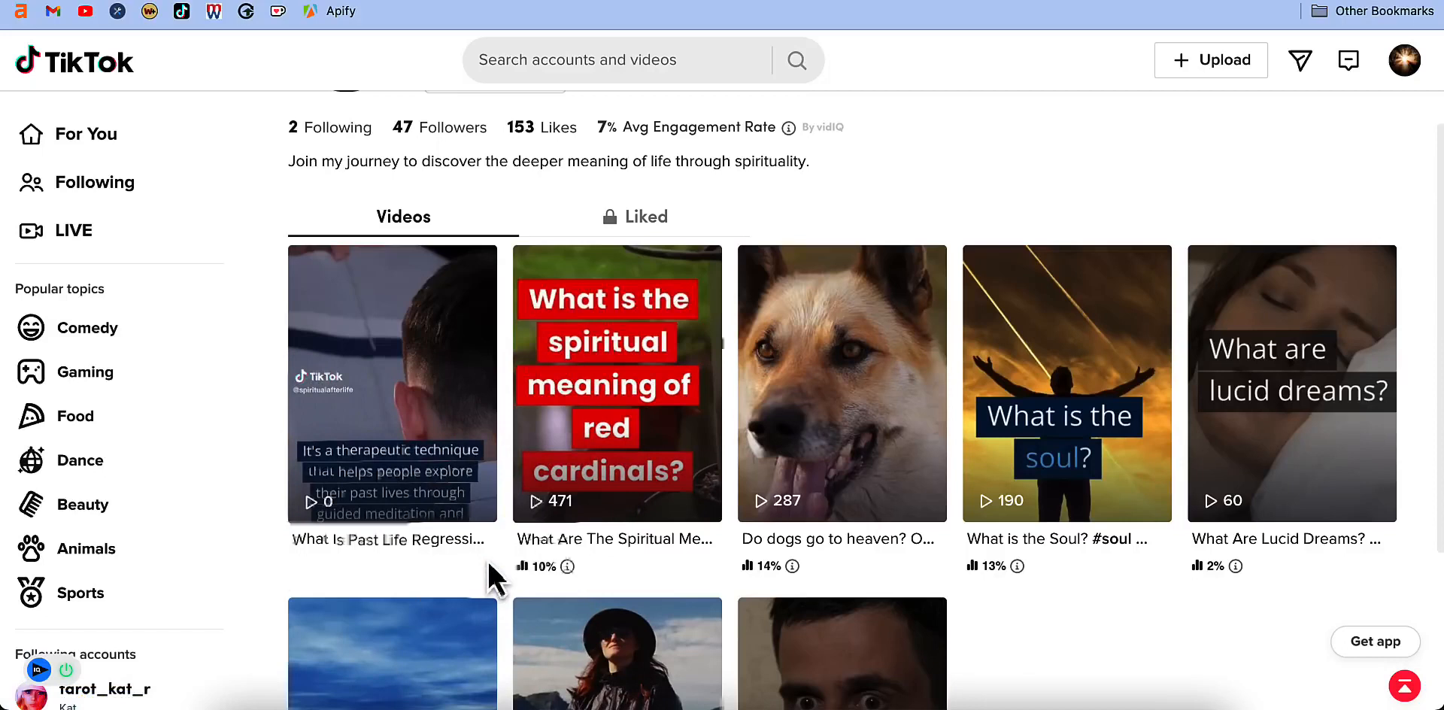
scroll(487, 561, "up", 3)
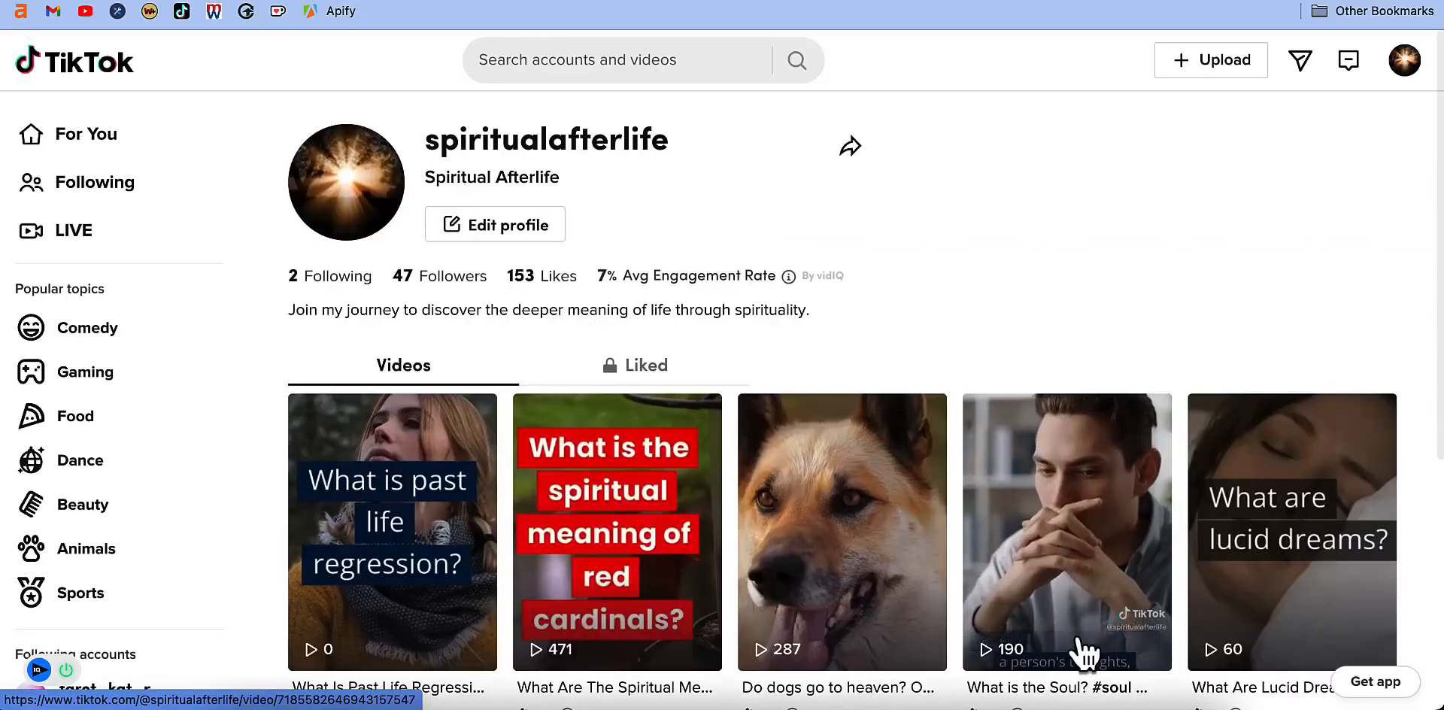